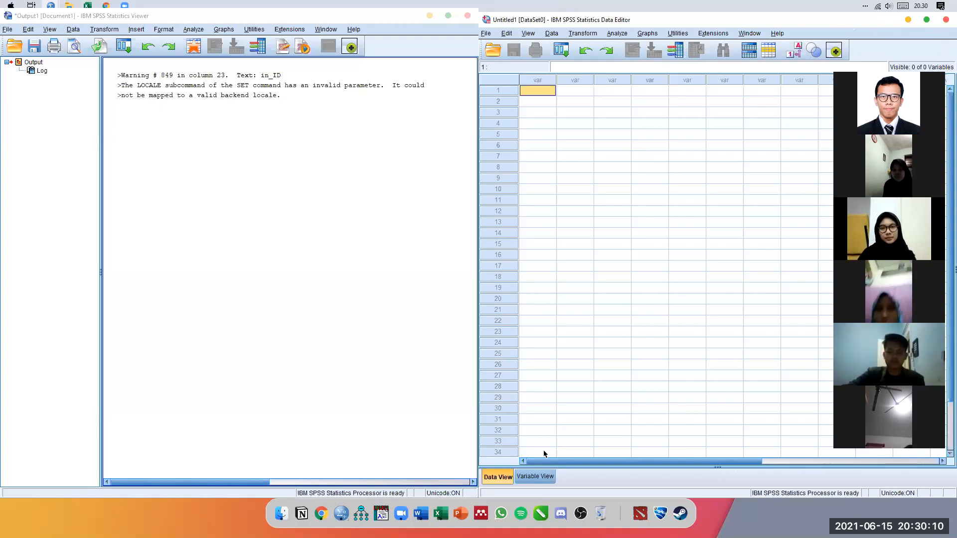
Show the variable definitions, then switch to the Excel workbook and examine the scores for the individual questions.
{"action": "left_click", "coordinate": [533, 478]}
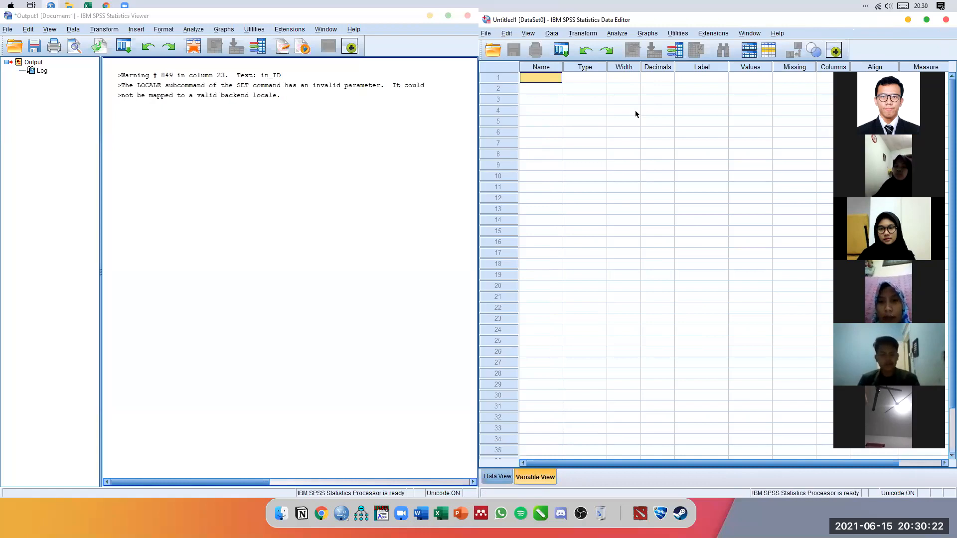
{"action": "key", "text": "alt+Tab"}
{"action": "key", "text": "alt+Tab"}
{"action": "left_click", "coordinate": [605, 211]}
{"action": "left_click", "coordinate": [539, 181]}
{"action": "left_click", "coordinate": [517, 200]}
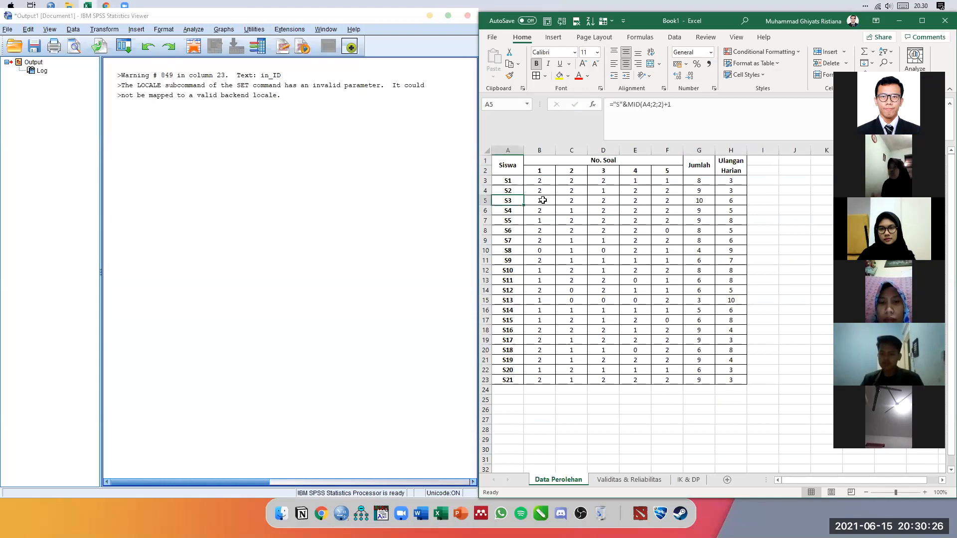
{"action": "left_click_drag", "start_coordinate": [540, 181], "coordinate": [548, 380]}
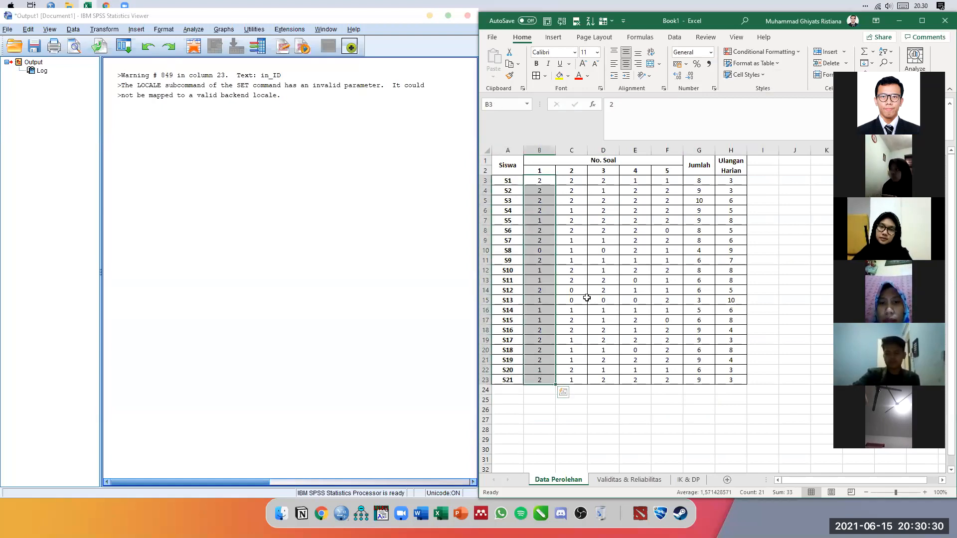
{"action": "left_click", "coordinate": [568, 272]}
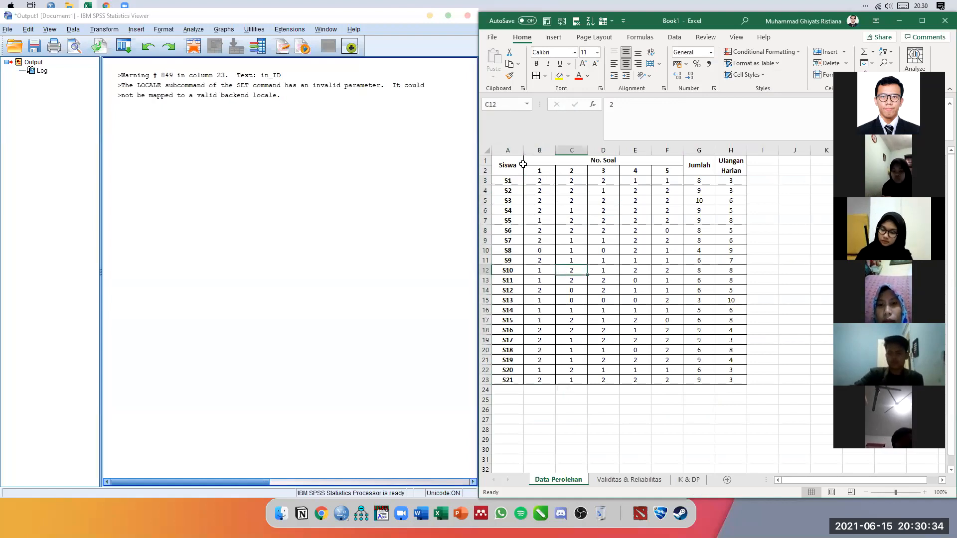
{"action": "left_click_drag", "start_coordinate": [542, 182], "coordinate": [540, 380]}
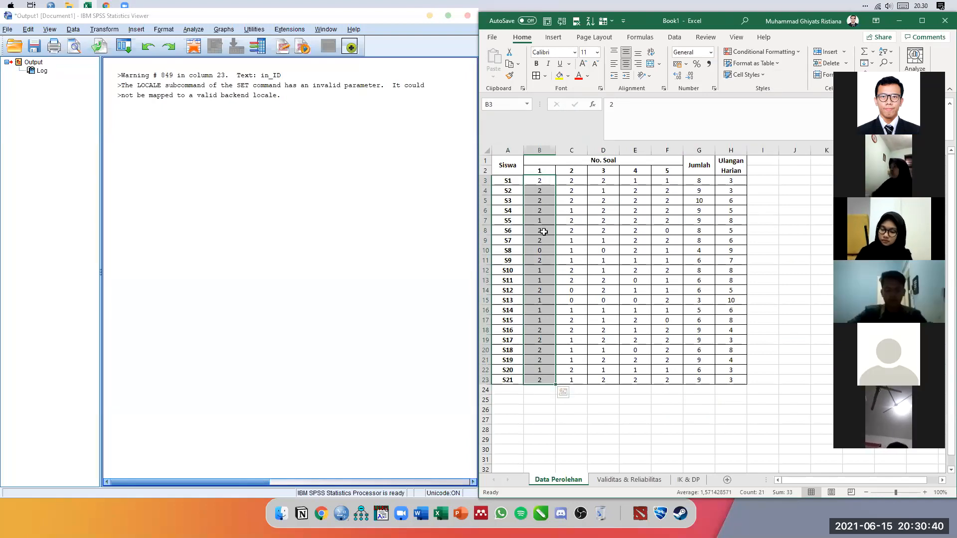
{"action": "left_click_drag", "start_coordinate": [573, 180], "coordinate": [606, 382]}
{"action": "left_click", "coordinate": [641, 191]}
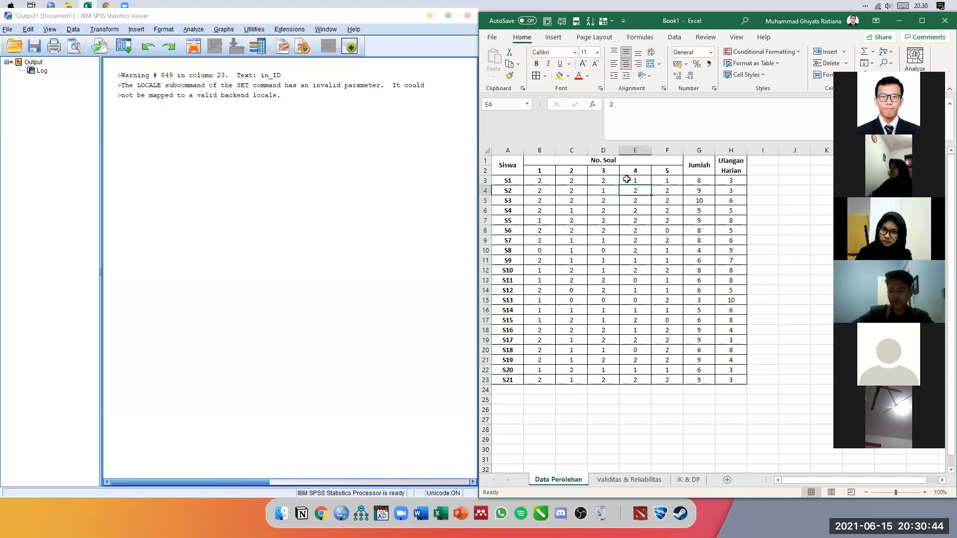
Examine the question headers 1 to 5 together with the Jumlah and Ulangan Harian columns.
{"action": "left_click", "coordinate": [542, 171]}
{"action": "left_click", "coordinate": [566, 172]}
{"action": "left_click", "coordinate": [606, 172]}
{"action": "left_click", "coordinate": [637, 172]}
{"action": "left_click", "coordinate": [668, 171]}
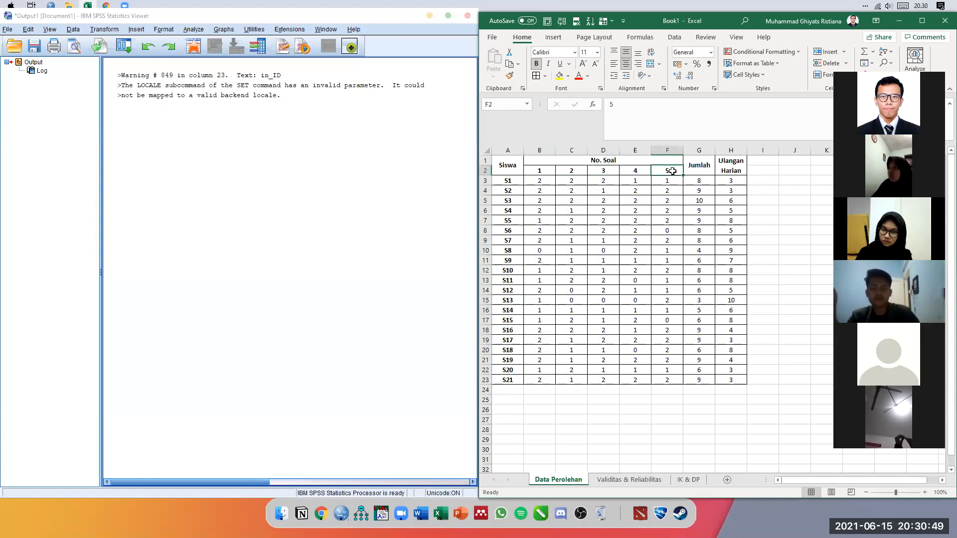
{"action": "left_click", "coordinate": [705, 163]}
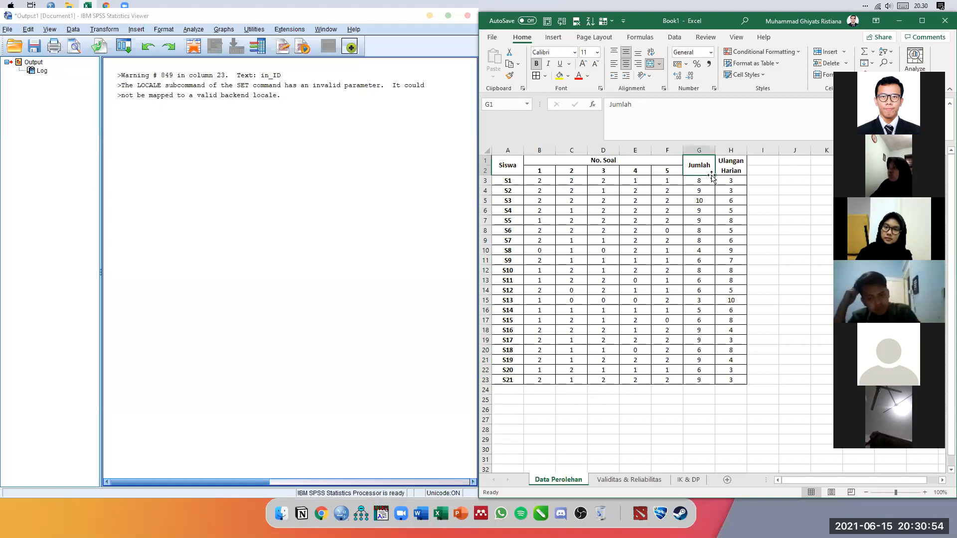
{"action": "left_click", "coordinate": [732, 164]}
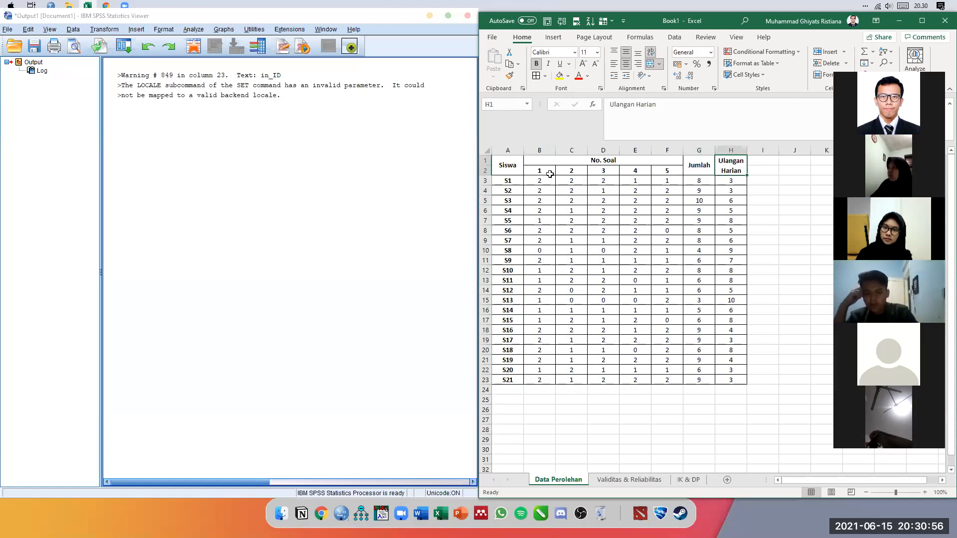
{"action": "left_click", "coordinate": [551, 174]}
{"action": "left_click", "coordinate": [701, 166]}
{"action": "left_click", "coordinate": [731, 169]}
{"action": "left_click", "coordinate": [711, 172]}
{"action": "left_click", "coordinate": [660, 171]}
{"action": "left_click", "coordinate": [572, 172]}
{"action": "left_click", "coordinate": [547, 179]}
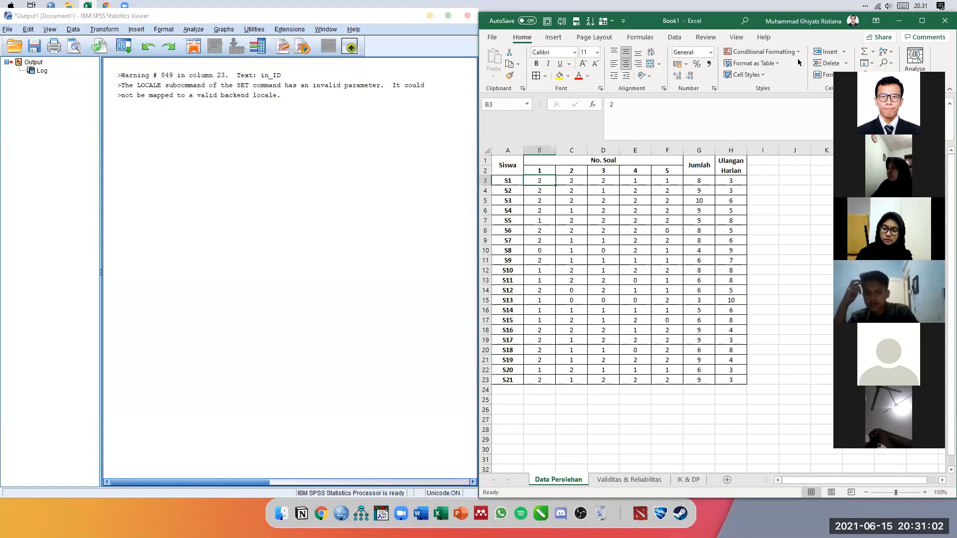
Switch back to the SPSS Data Editor and define five variables named Soal1, Soal2, Soal3, Soal4 and Soal5.
{"action": "key", "text": "alt+Tab"}
{"action": "key", "text": "Tab"}
{"action": "key", "text": "Tab"}
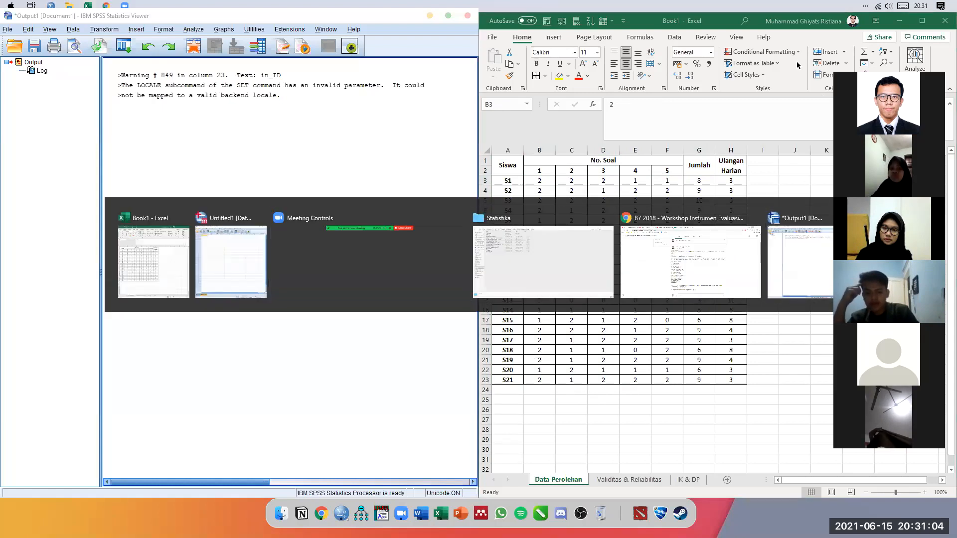
{"action": "key", "text": "Escape"}
{"action": "key", "text": "alt+Tab"}
{"action": "key", "text": "Tab"}
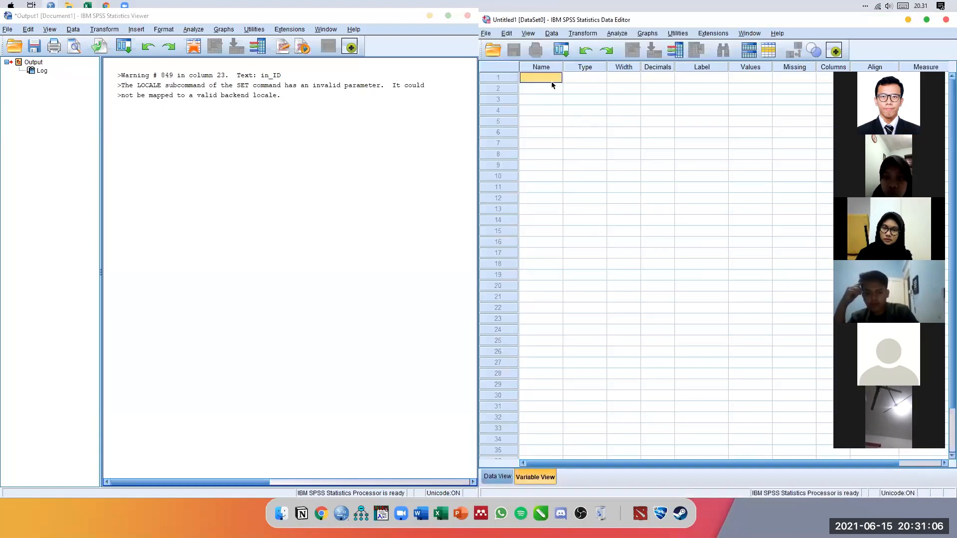
{"action": "type", "text": "Soal1"}
{"action": "key", "text": "Return"}
{"action": "type", "text": "So"}
{"action": "key", "text": "Return"}
{"action": "type", "text": "Soal3"}
{"action": "key", "text": "Return"}
{"action": "type", "text": "Soal4"}
{"action": "key", "text": "Return"}
{"action": "type", "text": "Soal5"}
{"action": "key", "text": "Return"}
Define two more variables named Total and UlHar below the question variables.
{"action": "type", "text": "Total"}
{"action": "key", "text": "Return"}
{"action": "type", "text": "Ul"}
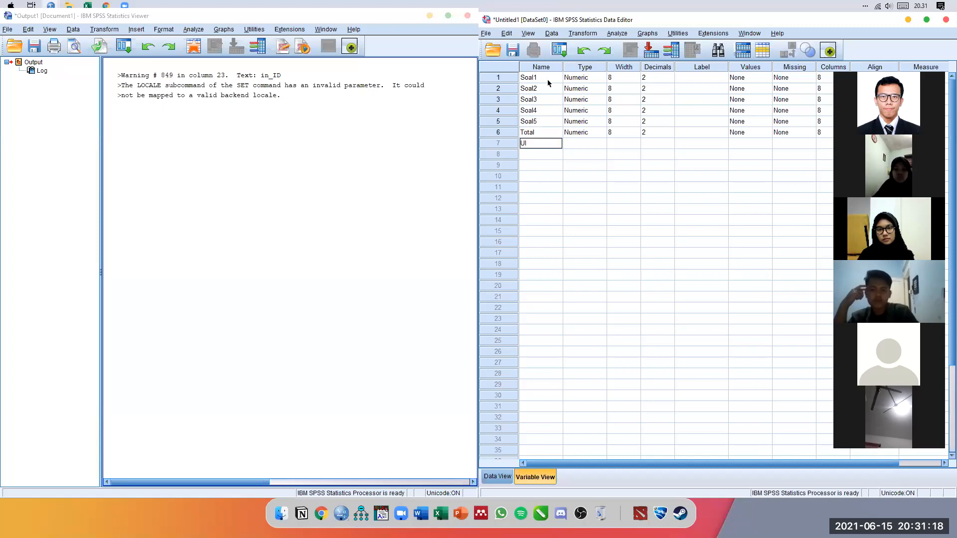
{"action": "type", "text": "Har"}
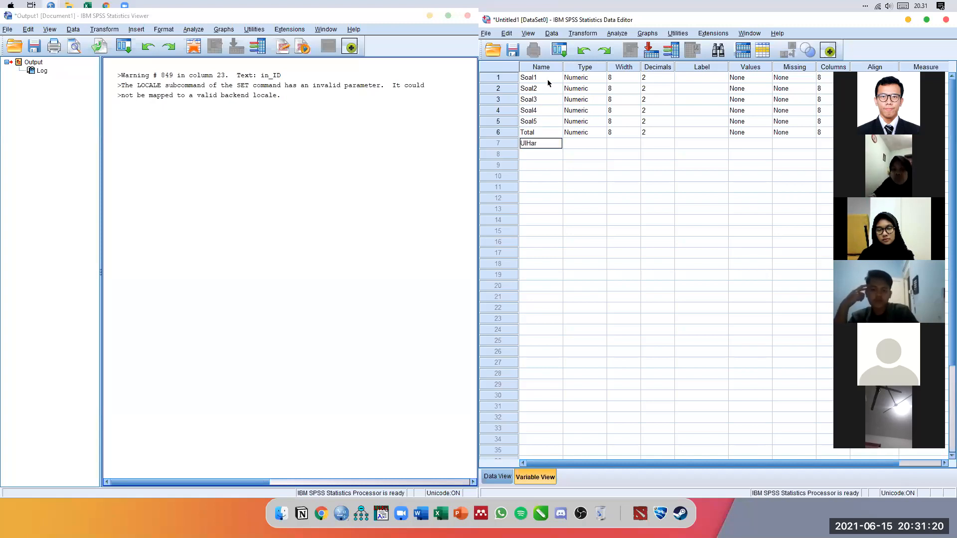
{"action": "key", "text": "Return"}
Review the type, width and decimals settings of the defined variables.
{"action": "left_click", "coordinate": [584, 110]}
{"action": "left_click", "coordinate": [582, 80]}
{"action": "left_click", "coordinate": [544, 92]}
{"action": "left_click", "coordinate": [588, 90]}
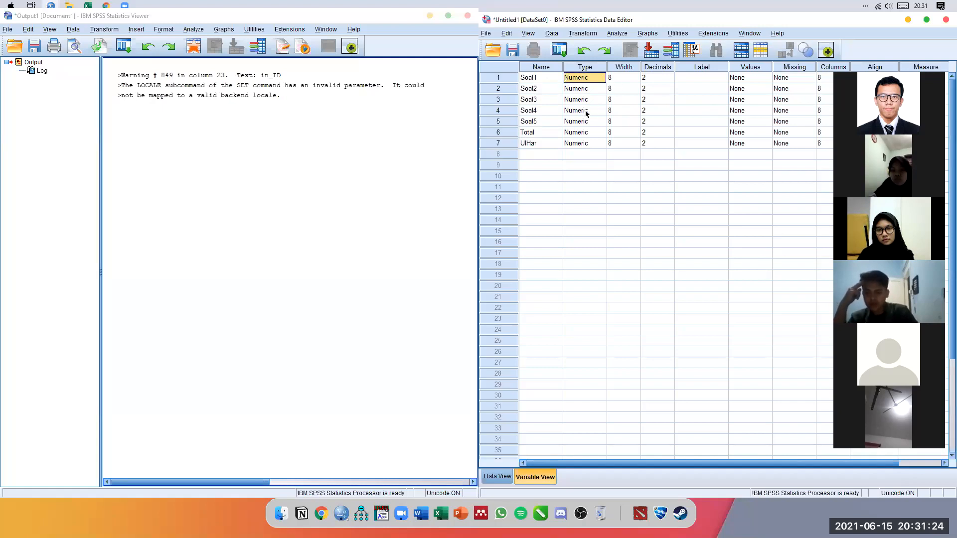
{"action": "left_click", "coordinate": [602, 99]}
{"action": "left_click", "coordinate": [603, 110]}
{"action": "left_click", "coordinate": [604, 132]}
{"action": "left_click", "coordinate": [614, 144]}
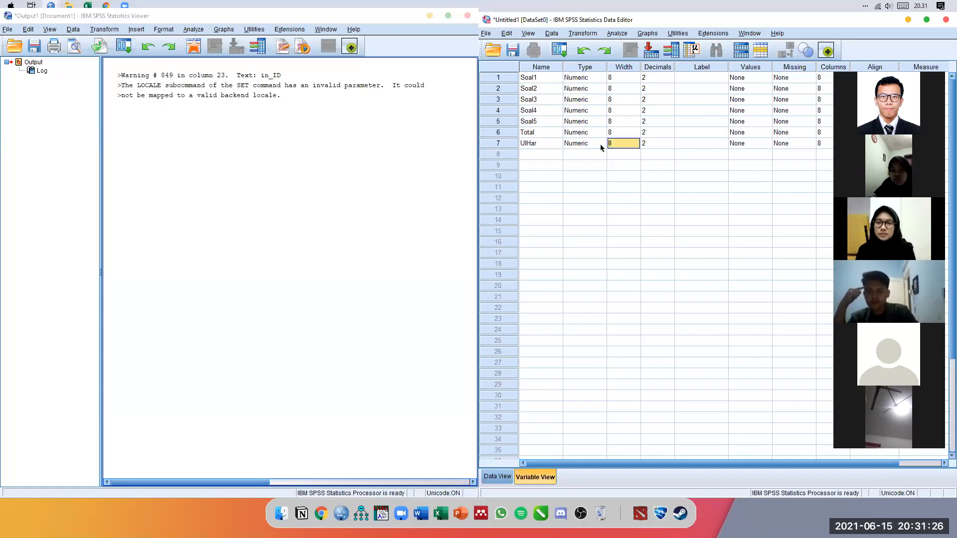
{"action": "key", "text": "Up"}
{"action": "key", "text": "Up"}
{"action": "key", "text": "Up"}
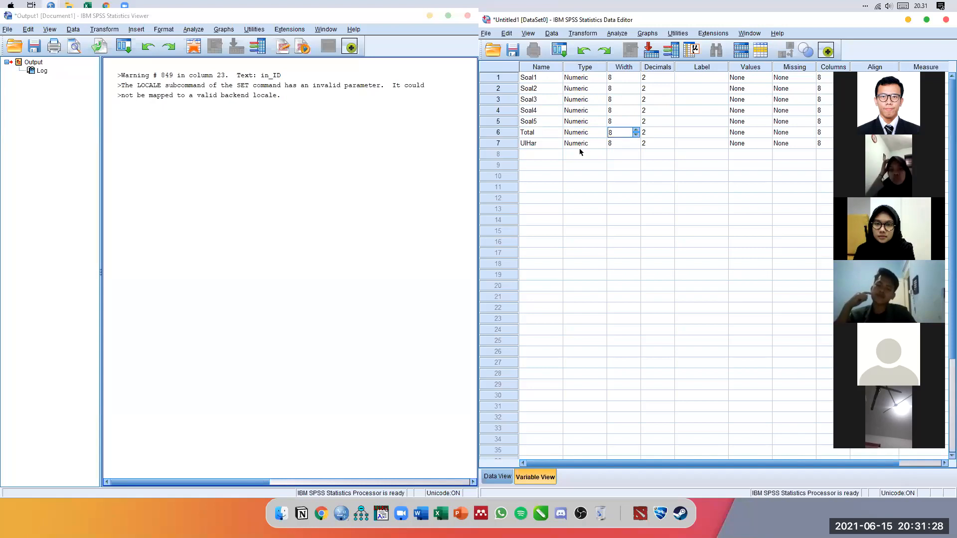
{"action": "key", "text": "Up"}
{"action": "key", "text": "Up"}
{"action": "key", "text": "Up"}
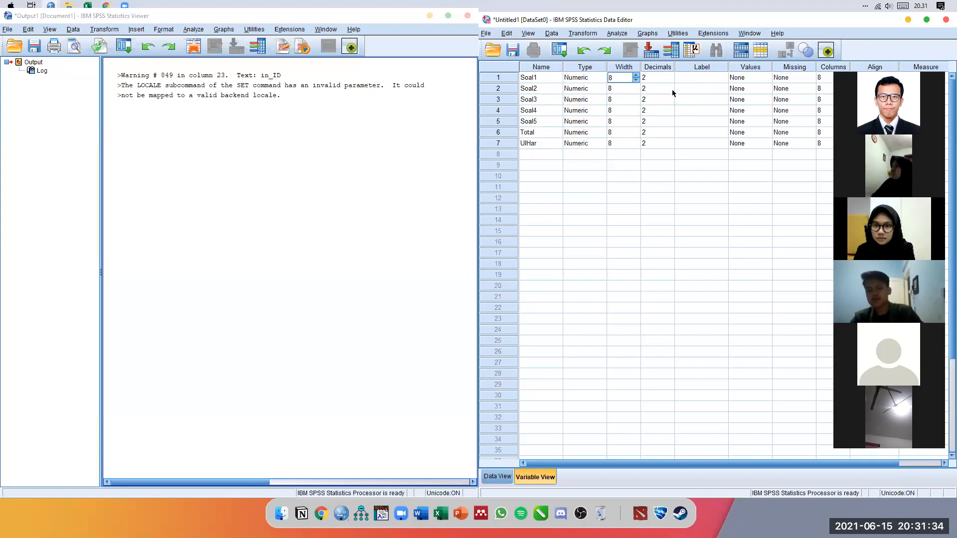
{"action": "left_click", "coordinate": [659, 81]}
{"action": "key", "text": "Down"}
{"action": "key", "text": "Down"}
{"action": "key", "text": "Down"}
{"action": "key", "text": "Down"}
{"action": "key", "text": "Right"}
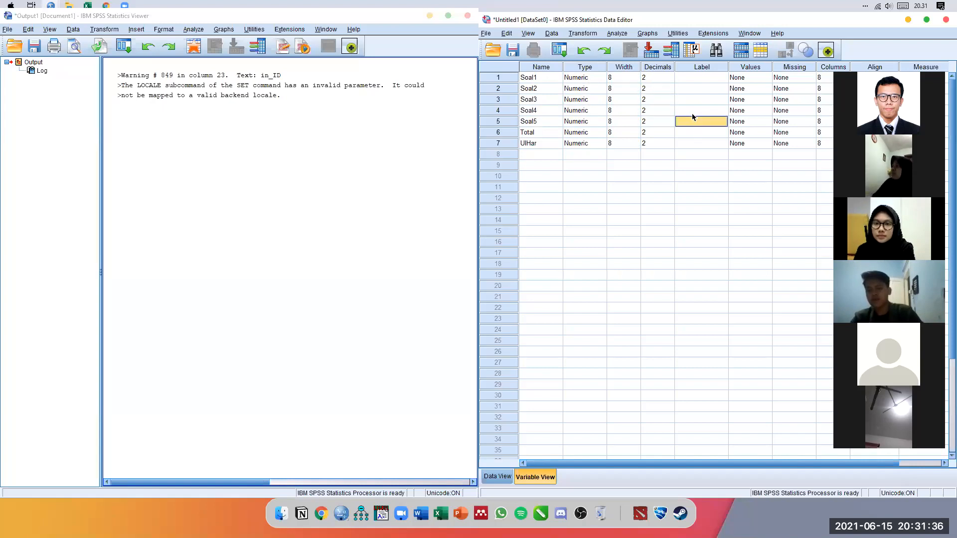
{"action": "key", "text": "Left"}
{"action": "key", "text": "Up"}
{"action": "key", "text": "Up"}
{"action": "key", "text": "Up"}
{"action": "key", "text": "Up"}
{"action": "key", "text": "Down"}
{"action": "key", "text": "Up"}
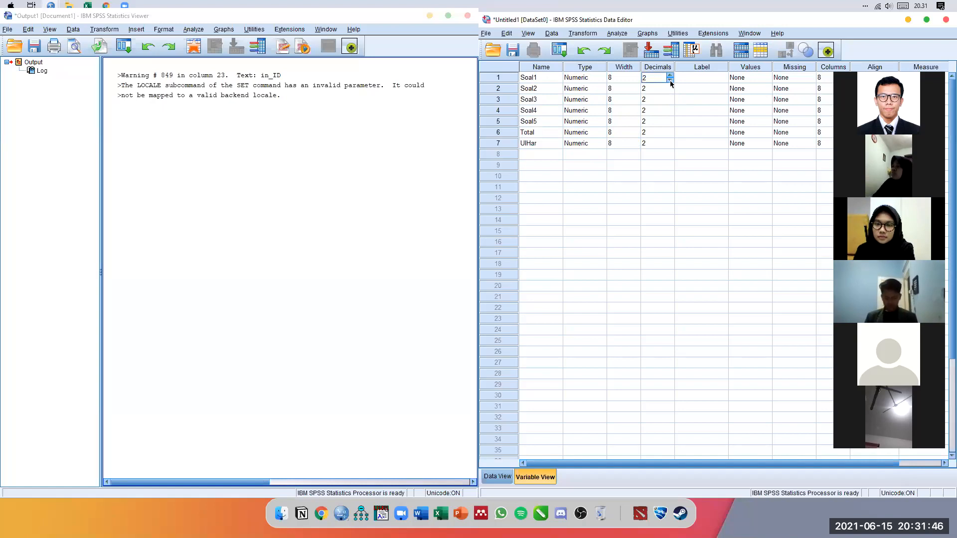
Set the decimals to 0 for all seven variables, from Soal1 through UlHar.
{"action": "double_click", "coordinate": [670, 81]}
{"action": "left_click", "coordinate": [672, 89]}
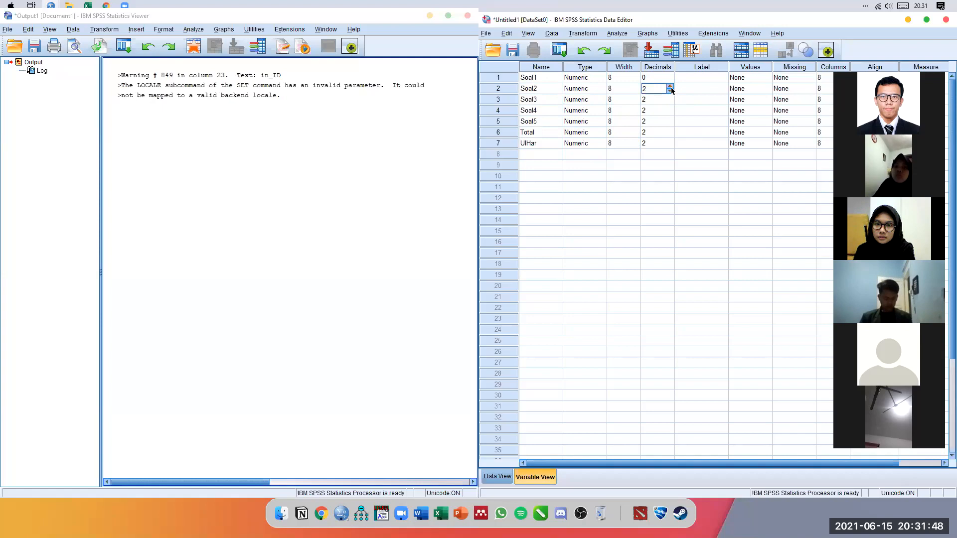
{"action": "key", "text": "0"}
{"action": "key", "text": "Return"}
{"action": "key", "text": "0"}
{"action": "key", "text": "Return"}
{"action": "key", "text": "0"}
{"action": "key", "text": "Return"}
{"action": "key", "text": "0"}
{"action": "key", "text": "Return"}
{"action": "key", "text": "0"}
{"action": "key", "text": "Return"}
{"action": "key", "text": "0"}
{"action": "key", "text": "Up"}
Set the measurement level of all seven variables to Scale.
{"action": "key", "text": "Up"}
{"action": "key", "text": "Right"}
{"action": "key", "text": "Right"}
{"action": "key", "text": "Up"}
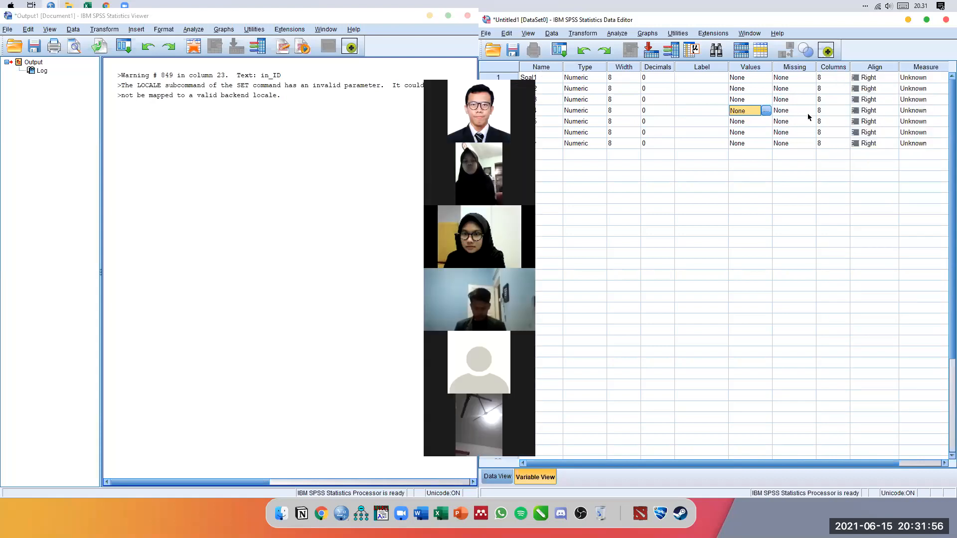
{"action": "left_click", "coordinate": [926, 77]}
{"action": "key", "text": "ctrl+v"}
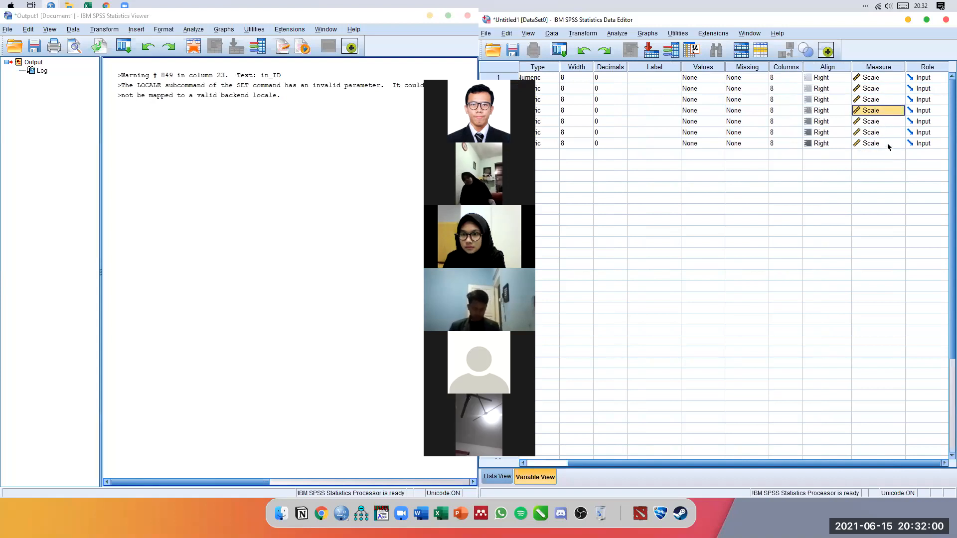
Examine the measurement level options offered for Soal1 and return to its name without changing anything.
{"action": "left_click", "coordinate": [880, 77]}
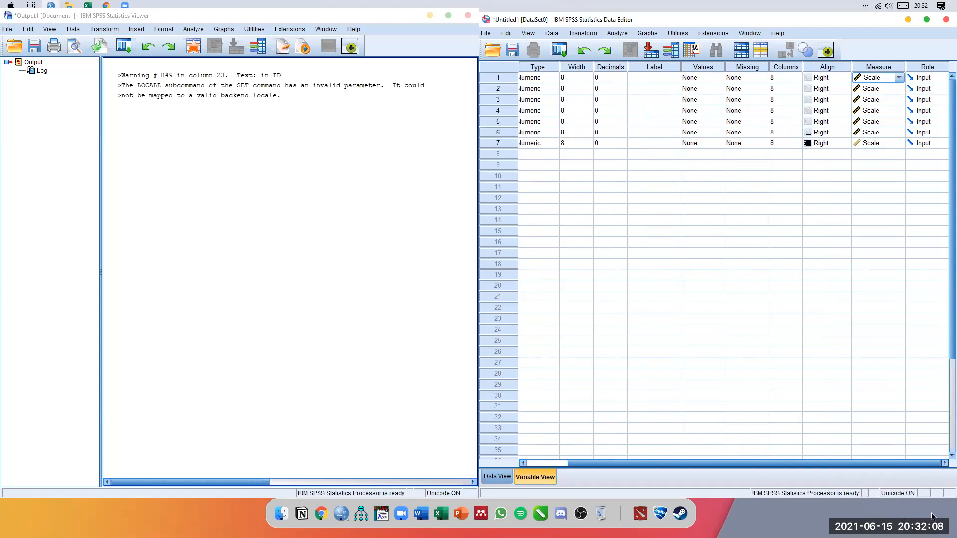
{"action": "left_click", "coordinate": [899, 77]}
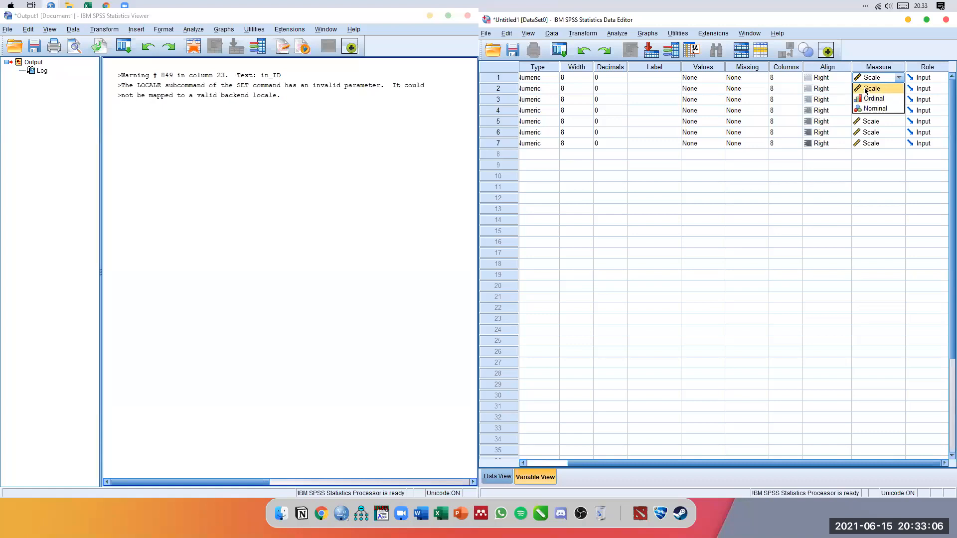
{"action": "key", "text": "Escape"}
{"action": "key", "text": "Left"}
{"action": "key", "text": "Left"}
{"action": "key", "text": "Left"}
{"action": "key", "text": "Left"}
{"action": "key", "text": "Left"}
{"action": "key", "text": "Left"}
{"action": "key", "text": "Left"}
{"action": "key", "text": "Left"}
{"action": "key", "text": "Left"}
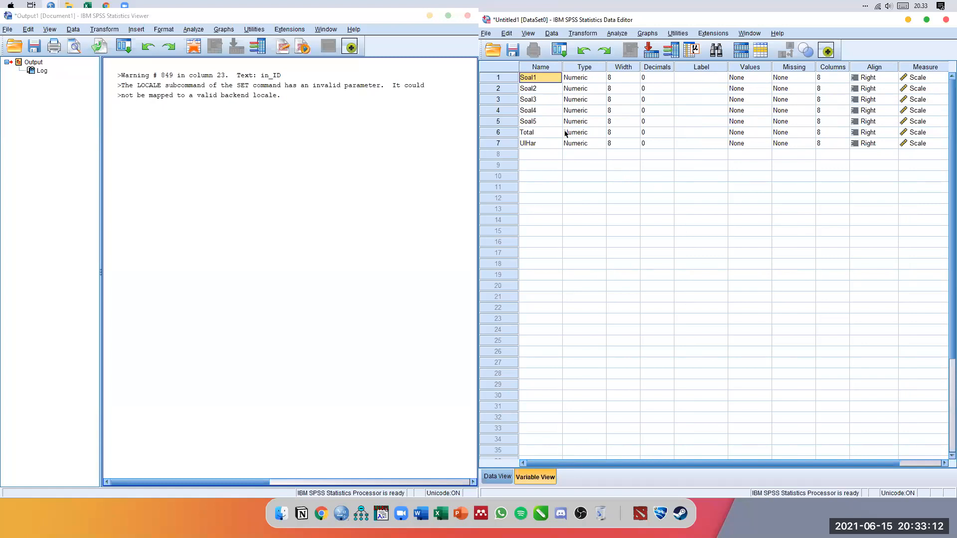
Show the data grid, switch to Excel and copy the score range B3:H23 from the Data Perolehan sheet.
{"action": "left_click", "coordinate": [497, 477]}
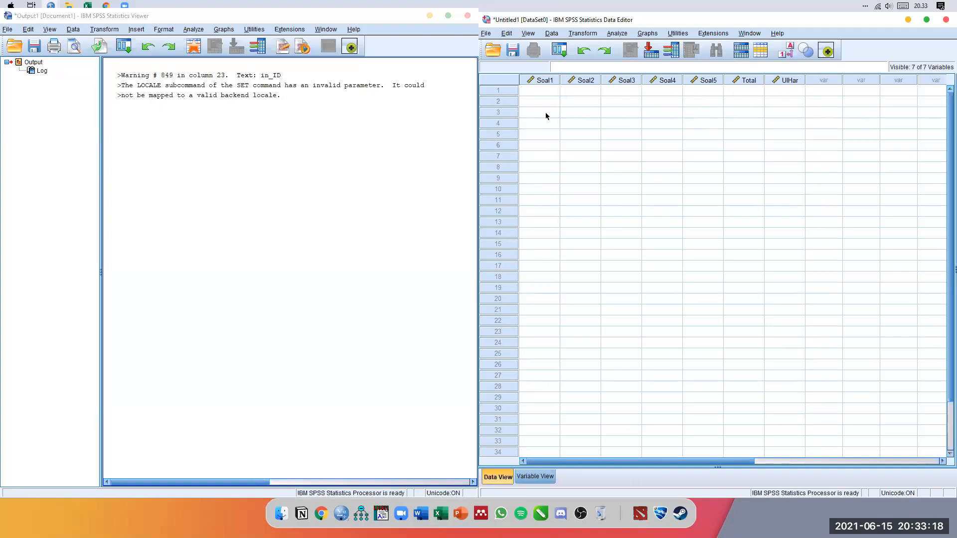
{"action": "key", "text": "alt+Tab"}
{"action": "key", "text": "alt+Tab"}
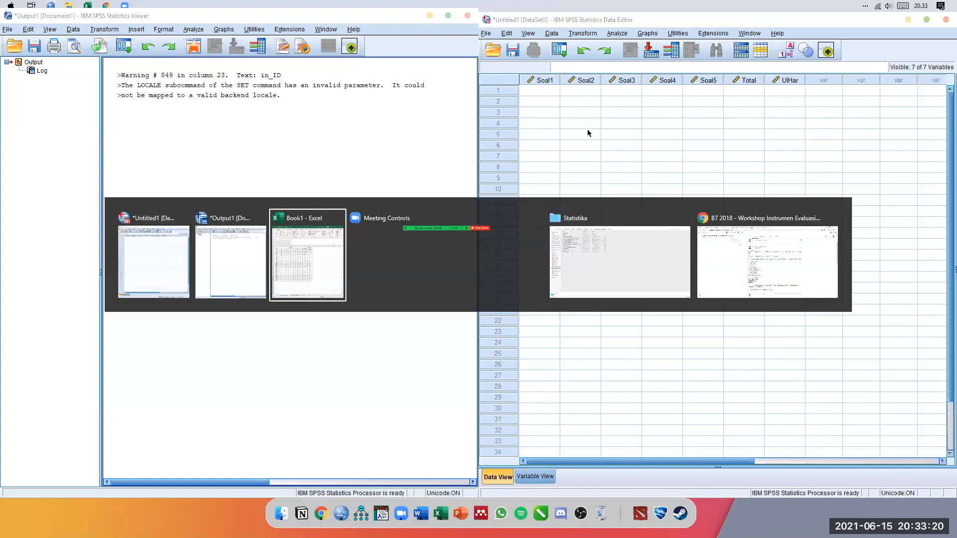
{"action": "left_click_drag", "start_coordinate": [551, 183], "coordinate": [724, 375]}
{"action": "key", "text": "ctrl+c"}
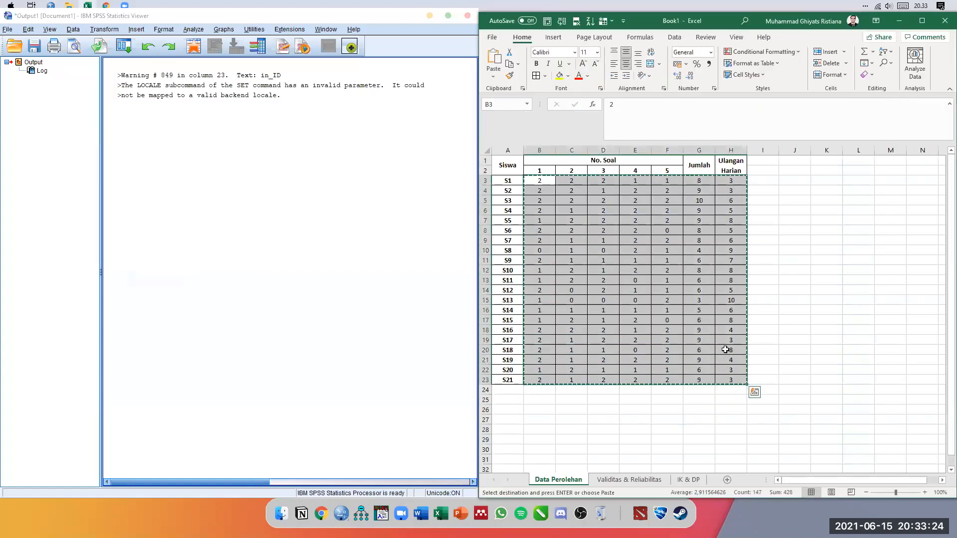
Switch back to SPSS and paste the copied scores into the data grid, starting at row 1 of Soal1.
{"action": "key", "text": "alt+Tab"}
{"action": "left_click", "coordinate": [551, 95]}
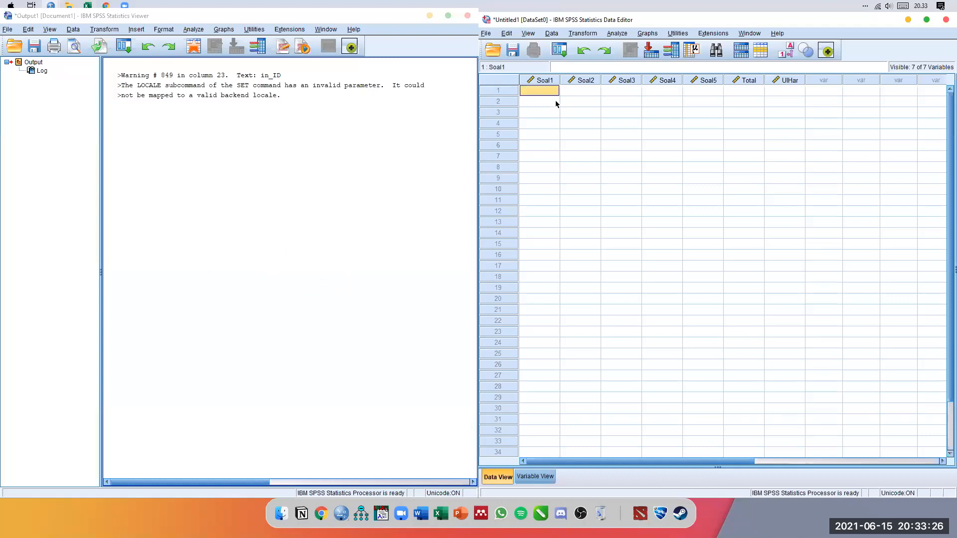
{"action": "key", "text": "ctrl+v"}
{"action": "left_click", "coordinate": [586, 106]}
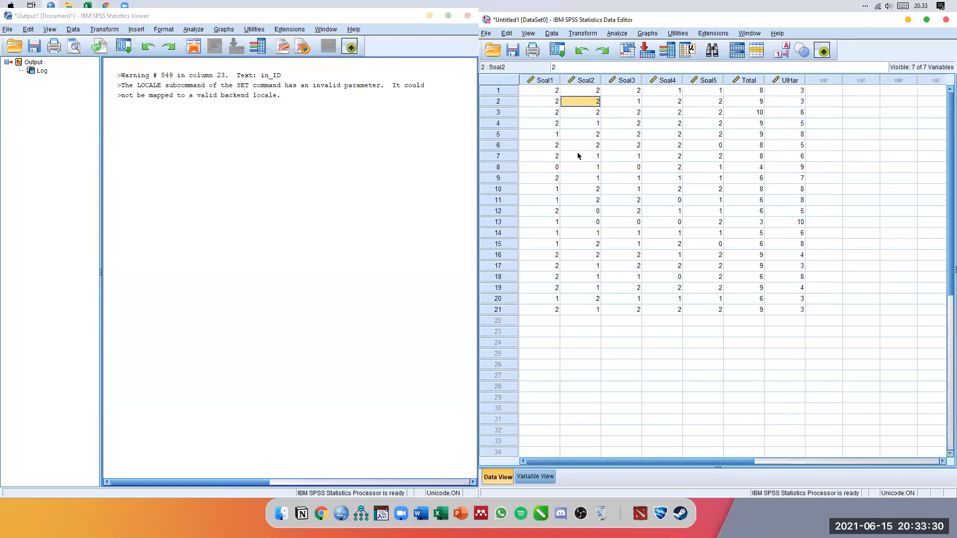
Check the pasted scores against the variable columns and the student rows.
{"action": "left_click", "coordinate": [618, 312]}
{"action": "left_click", "coordinate": [541, 81]}
{"action": "left_click", "coordinate": [538, 103]}
{"action": "left_click", "coordinate": [500, 93]}
{"action": "left_click", "coordinate": [500, 102]}
{"action": "left_click", "coordinate": [499, 116]}
{"action": "left_click", "coordinate": [500, 125]}
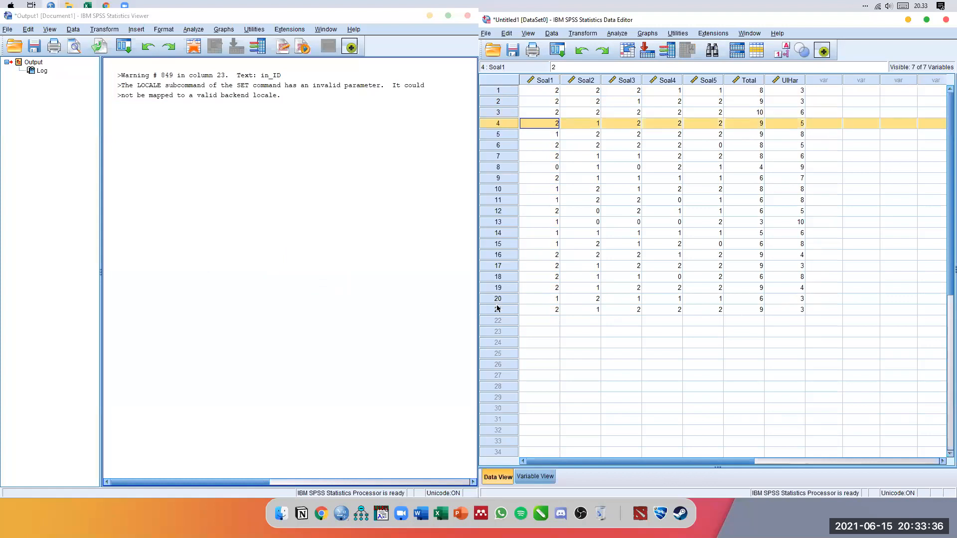
{"action": "left_click", "coordinate": [500, 311]}
{"action": "left_click", "coordinate": [574, 344]}
{"action": "left_click", "coordinate": [620, 135]}
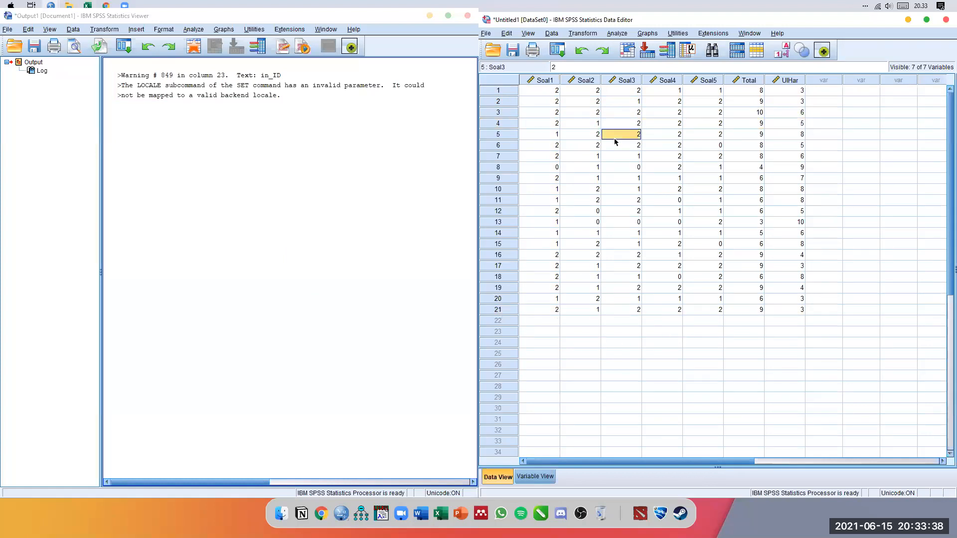
{"action": "left_click", "coordinate": [562, 94]}
{"action": "left_click", "coordinate": [824, 91]}
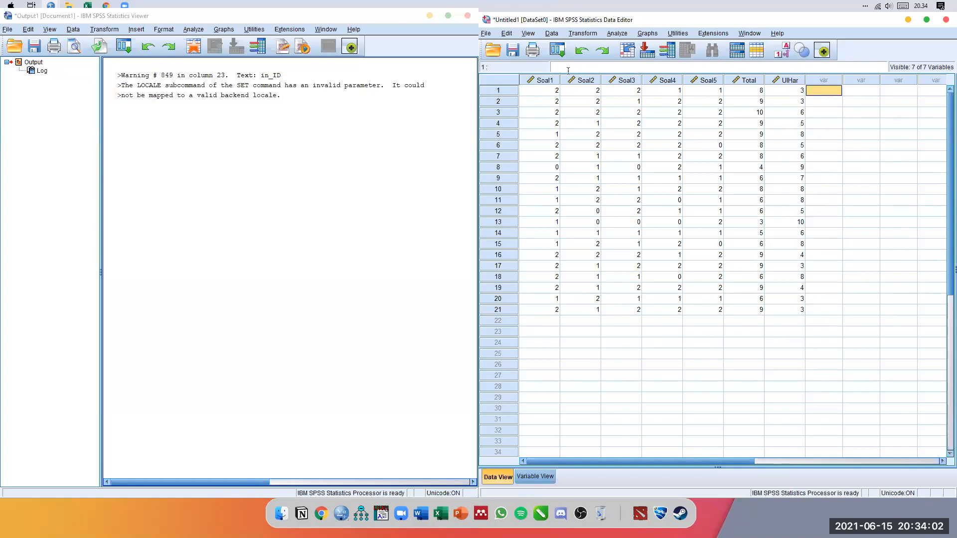
Run a two-tailed Pearson bivariate correlation on Total and UlHar, then place the output window beside the data grid.
{"action": "left_click", "coordinate": [617, 33]}
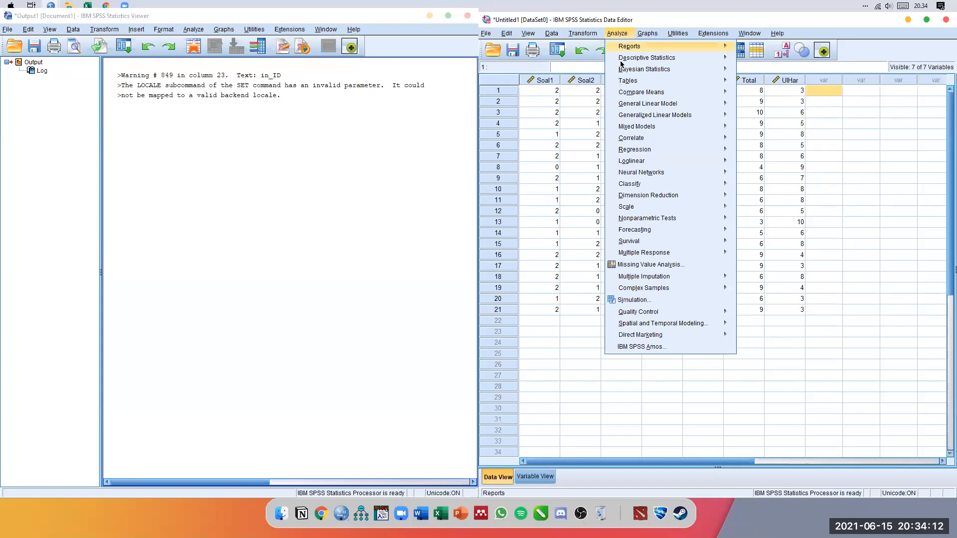
{"action": "left_click", "coordinate": [582, 97]}
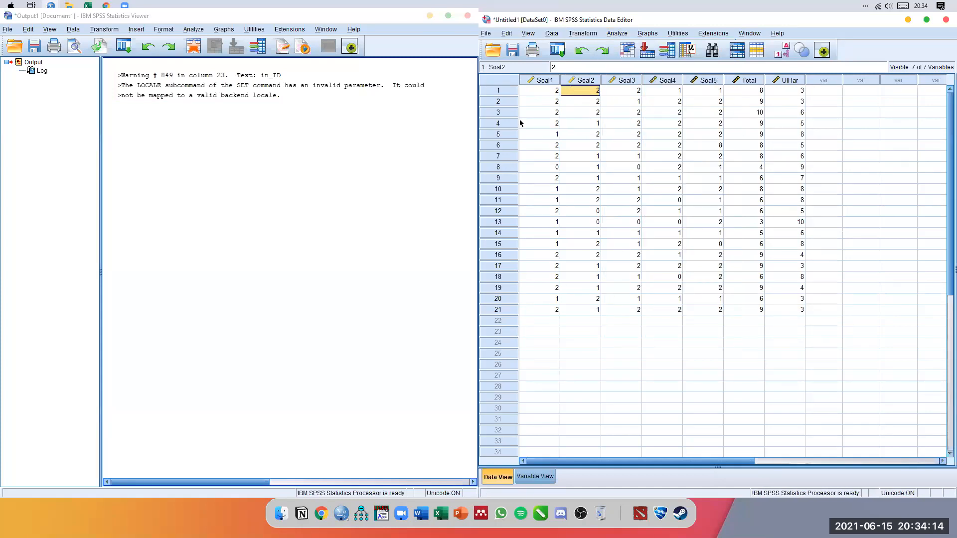
{"action": "left_click", "coordinate": [617, 33]}
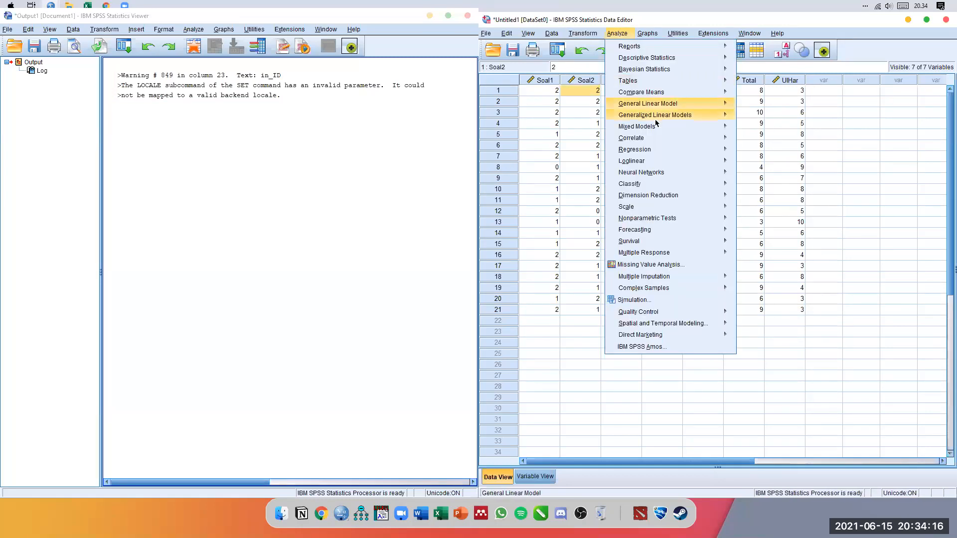
{"action": "mouse_move", "coordinate": [646, 142]}
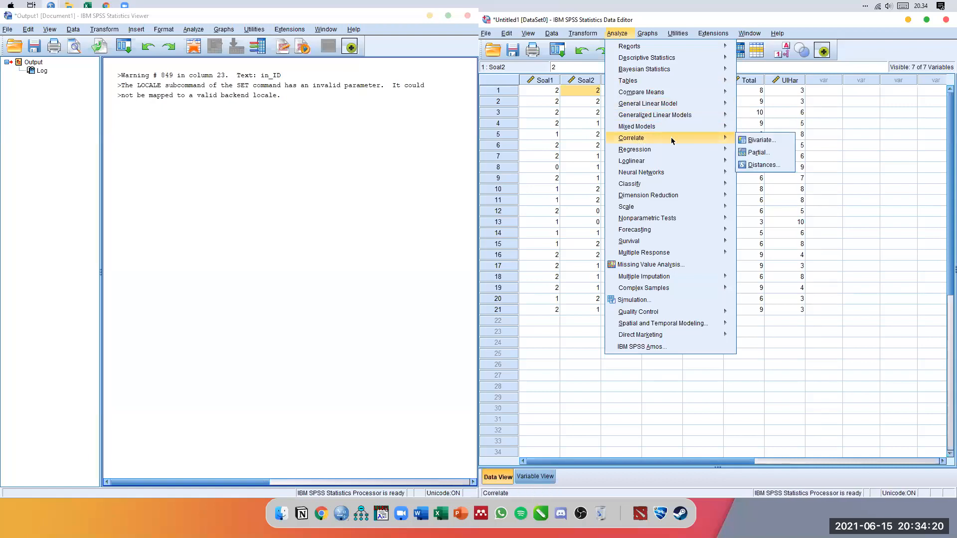
{"action": "left_click", "coordinate": [760, 143]}
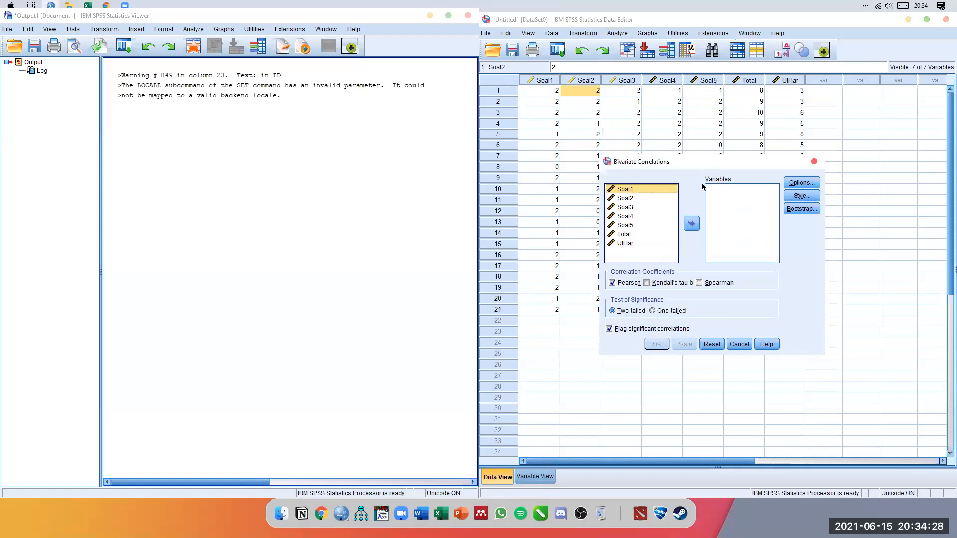
{"action": "left_click", "coordinate": [634, 235]}
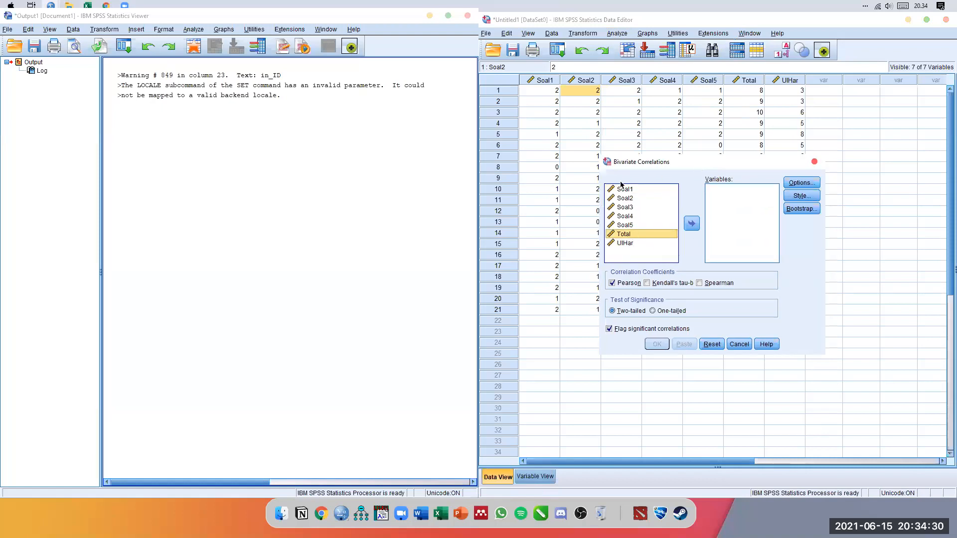
{"action": "left_click", "coordinate": [692, 224]}
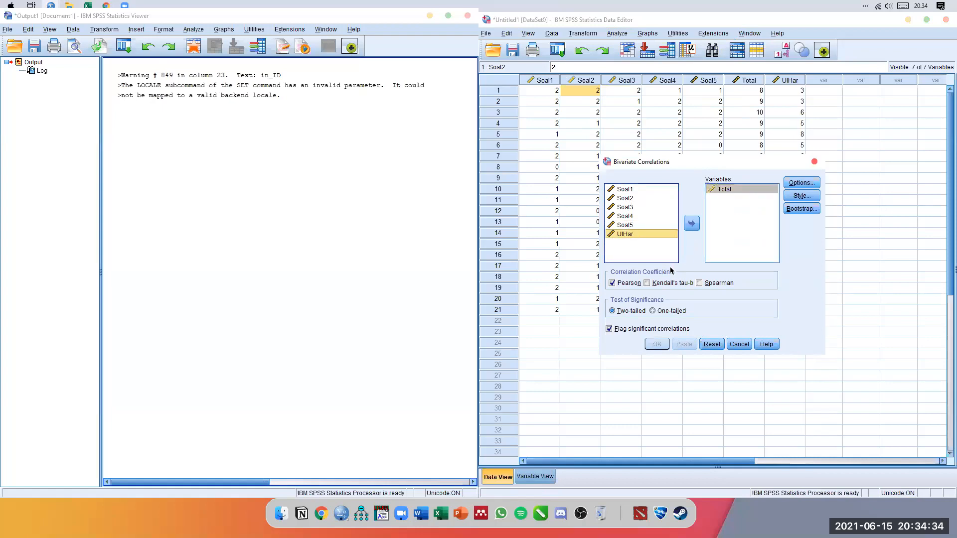
{"action": "left_click", "coordinate": [693, 224]}
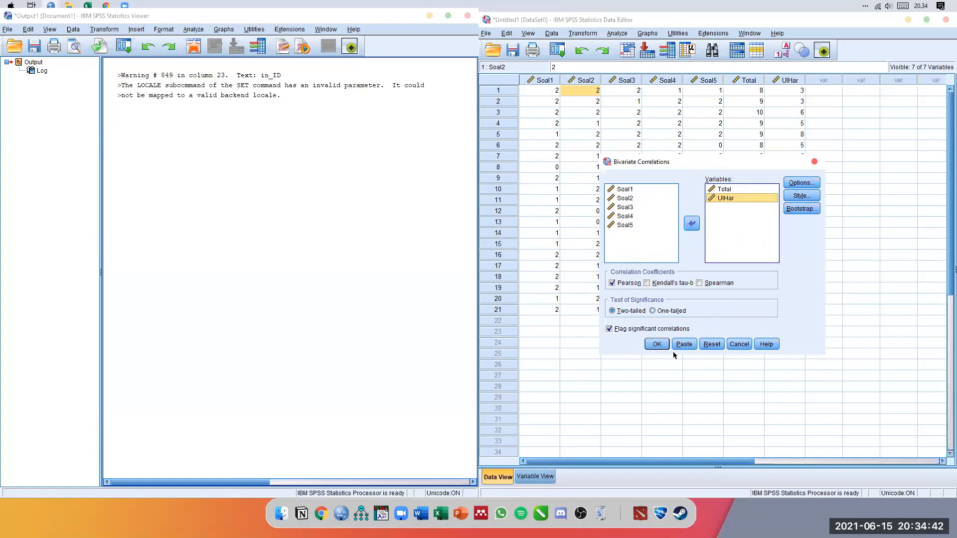
{"action": "left_click", "coordinate": [660, 345]}
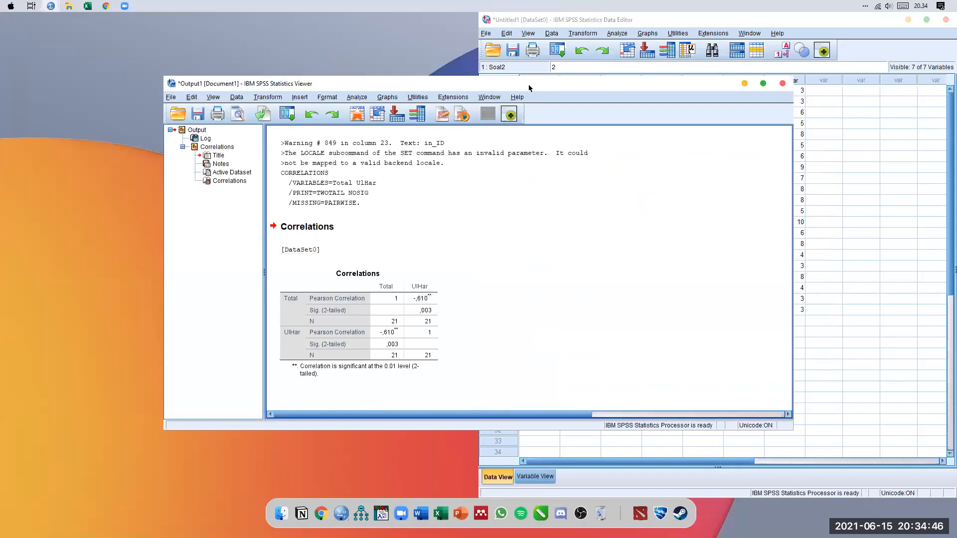
{"action": "key", "text": "super+Left"}
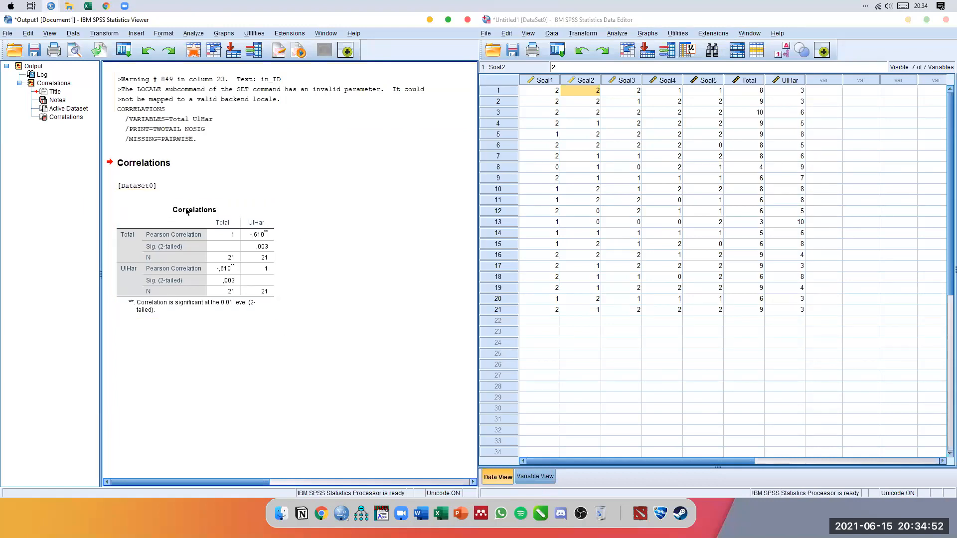
Examine the Pearson correlation, significance and N values for Total and UlHar in the Correlations table.
{"action": "left_click", "coordinate": [277, 258]}
{"action": "left_click", "coordinate": [248, 243]}
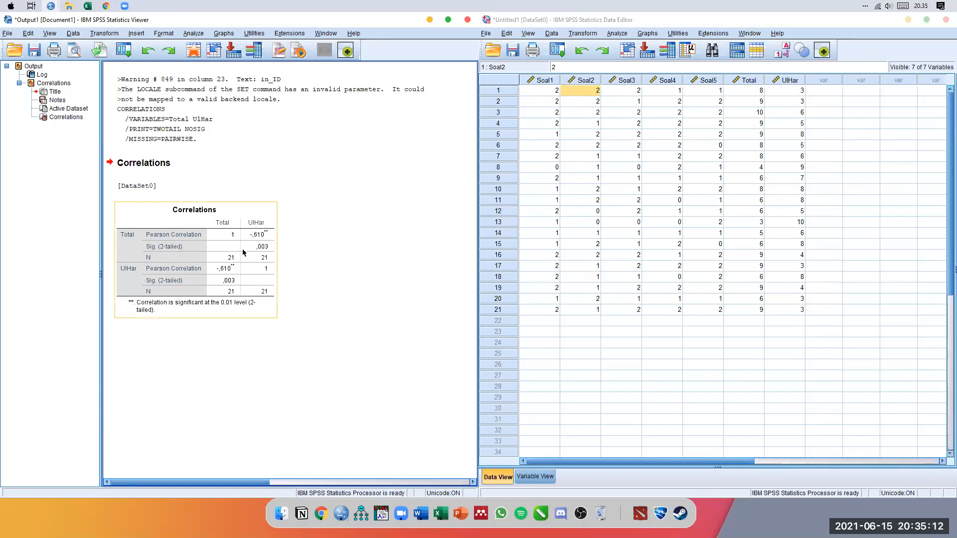
{"action": "left_click", "coordinate": [285, 252]}
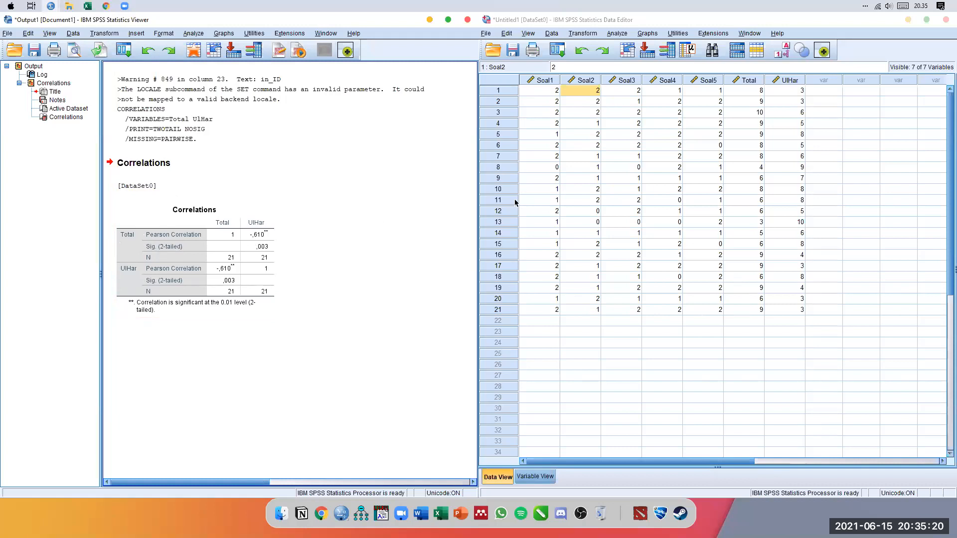
{"action": "left_click", "coordinate": [160, 259]}
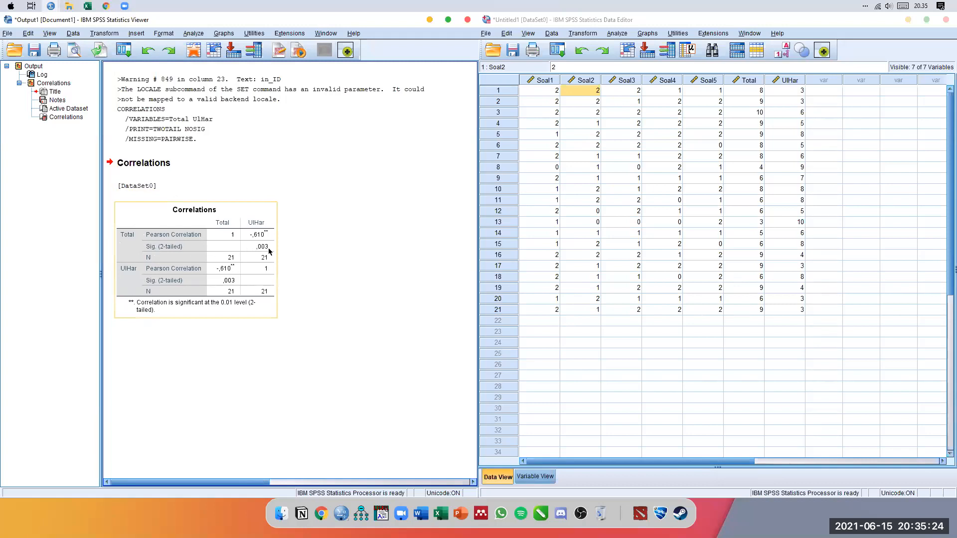
{"action": "left_click", "coordinate": [380, 255]}
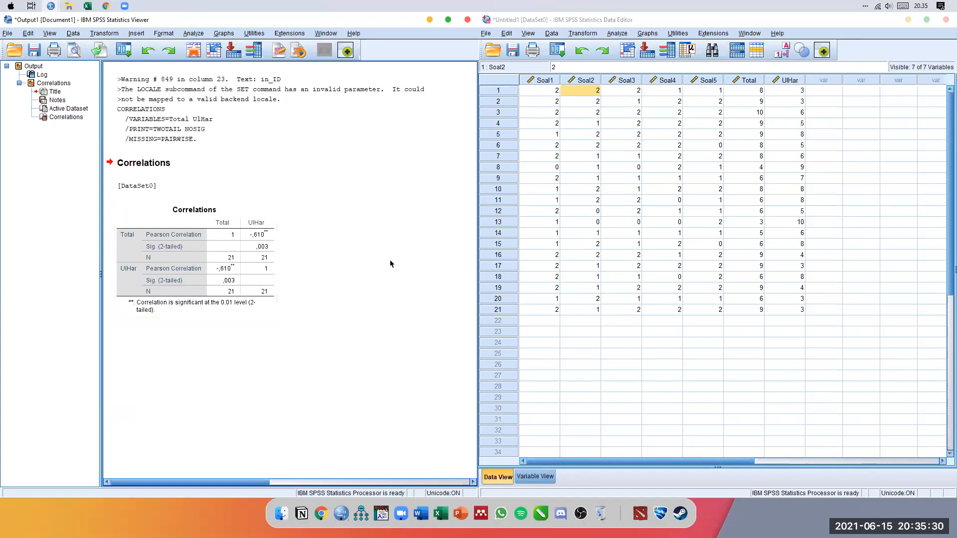
{"action": "left_click", "coordinate": [252, 242]}
{"action": "left_click", "coordinate": [588, 365]}
{"action": "left_click", "coordinate": [552, 331]}
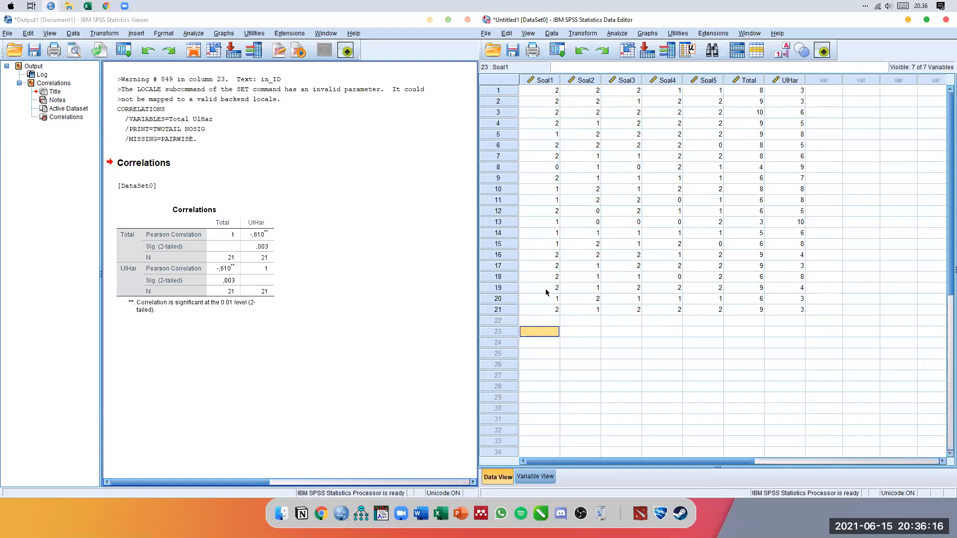
{"action": "left_click", "coordinate": [266, 234]}
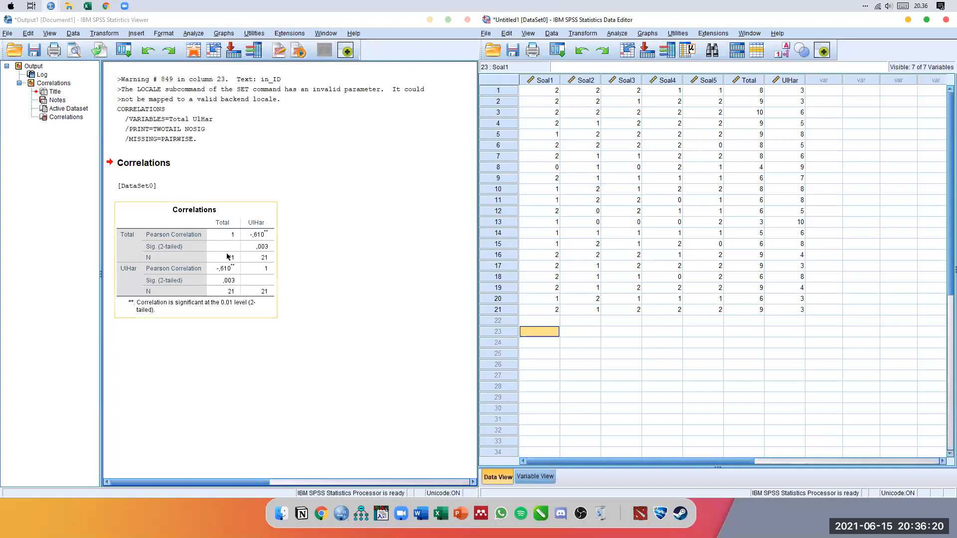
{"action": "left_click", "coordinate": [269, 342]}
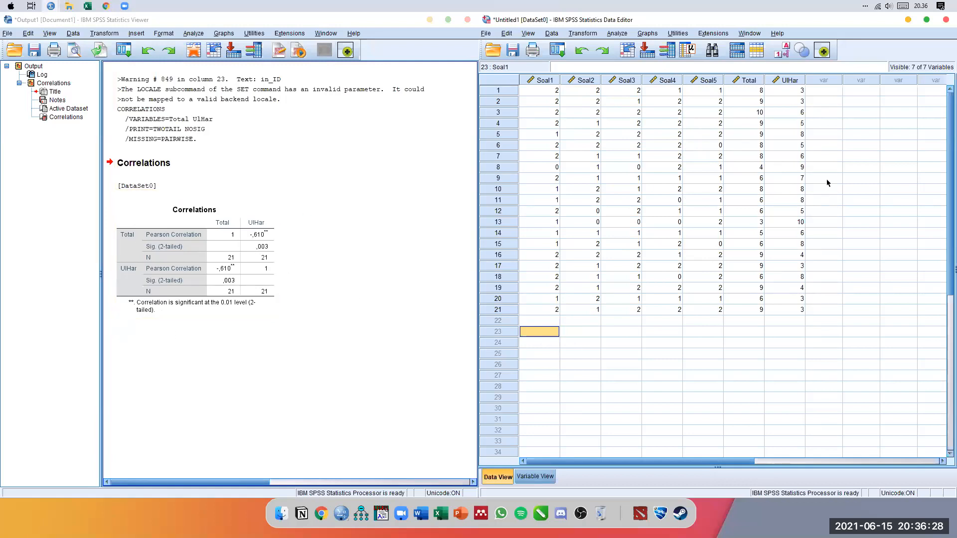
Run a reliability analysis with the Alpha model on items Soal1 to Soal5, then place the output window beside the data grid.
{"action": "left_click", "coordinate": [839, 90]}
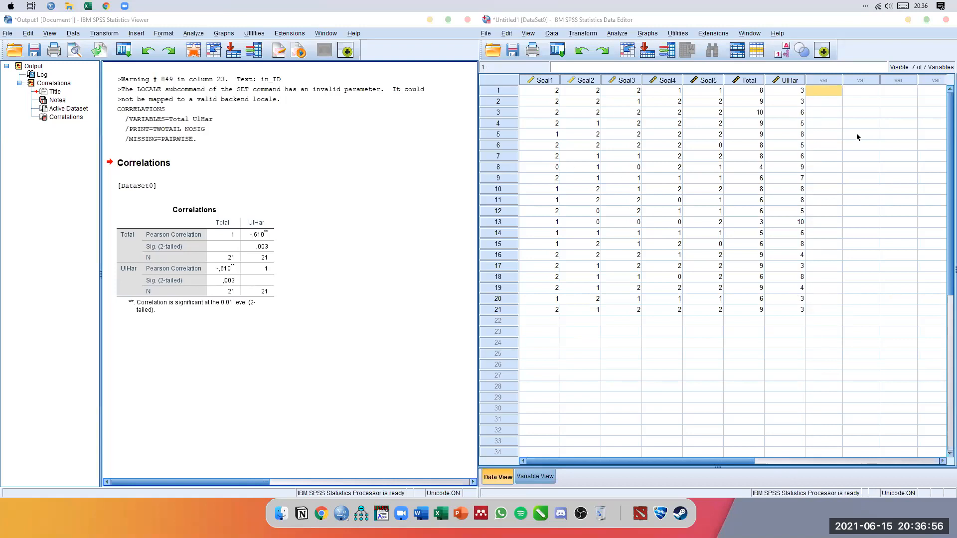
{"action": "left_click", "coordinate": [617, 35]}
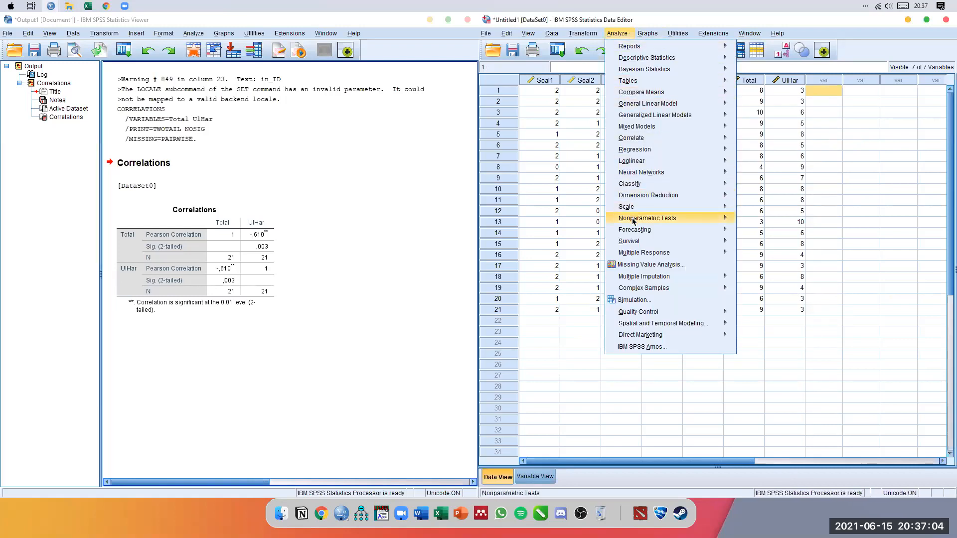
{"action": "mouse_move", "coordinate": [626, 208]}
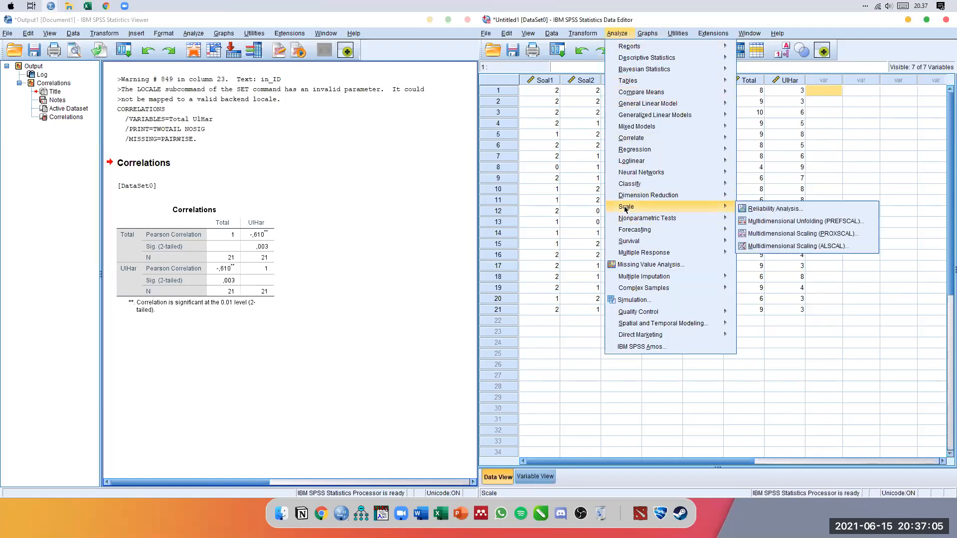
{"action": "left_click", "coordinate": [774, 210]}
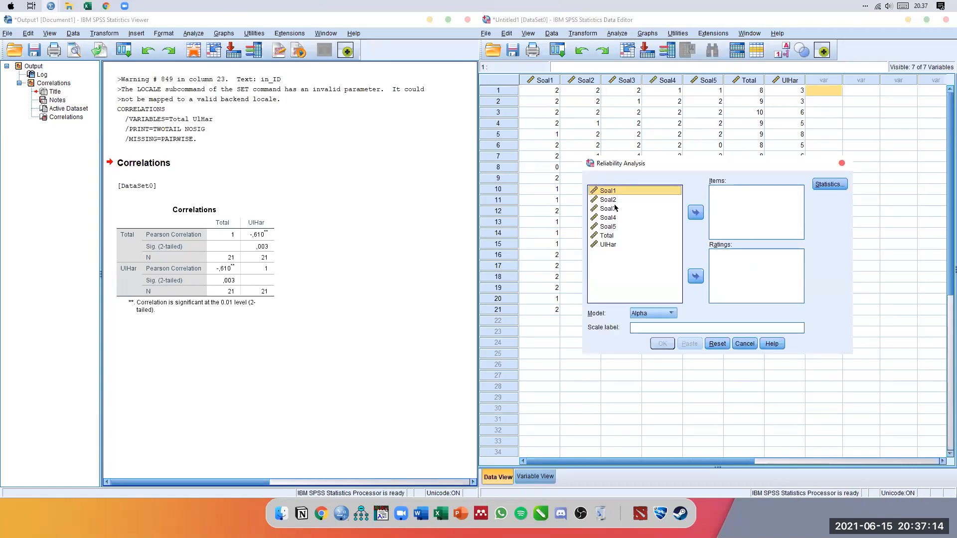
{"action": "left_click", "coordinate": [613, 229], "text": "shift"}
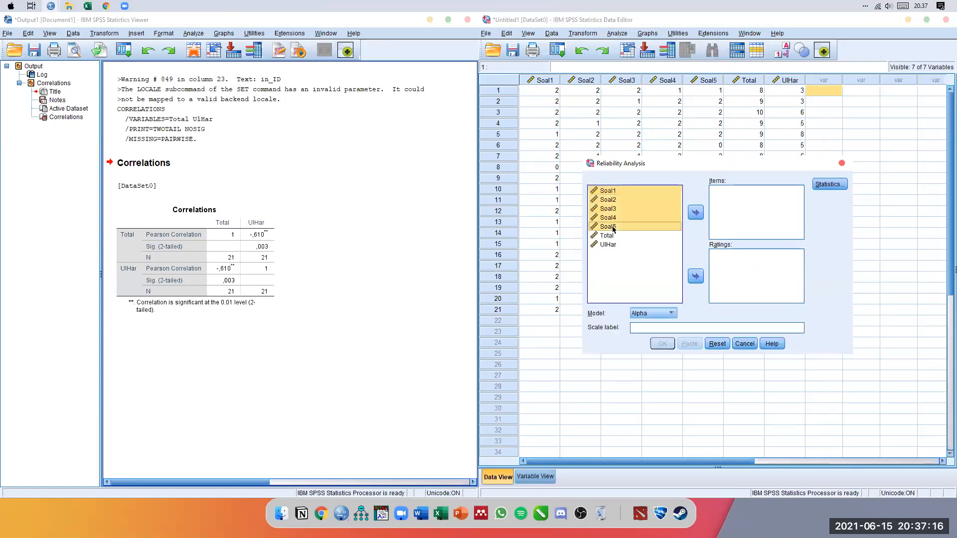
{"action": "left_click", "coordinate": [695, 213]}
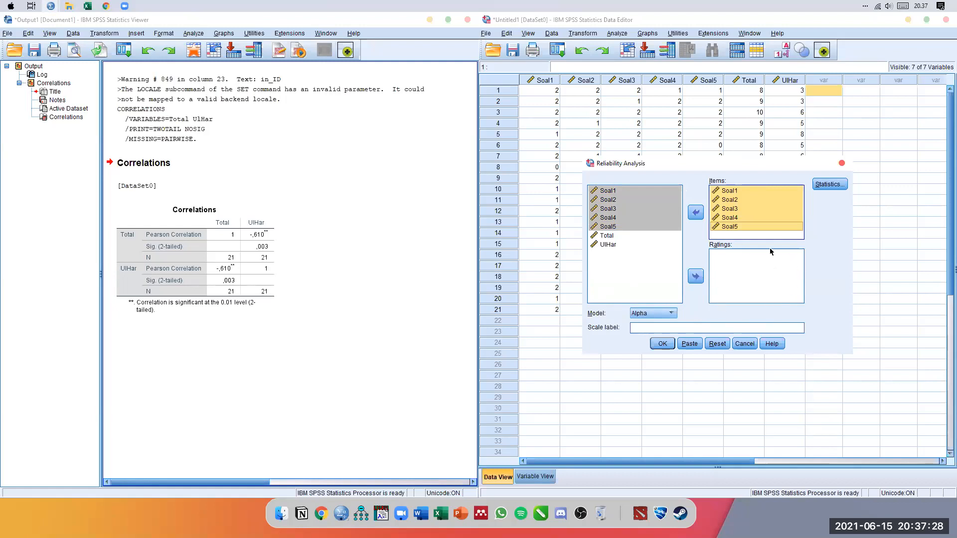
{"action": "left_click", "coordinate": [663, 343]}
{"action": "scroll", "coordinate": [445, 280], "scroll_direction": "down", "scroll_amount": 1}
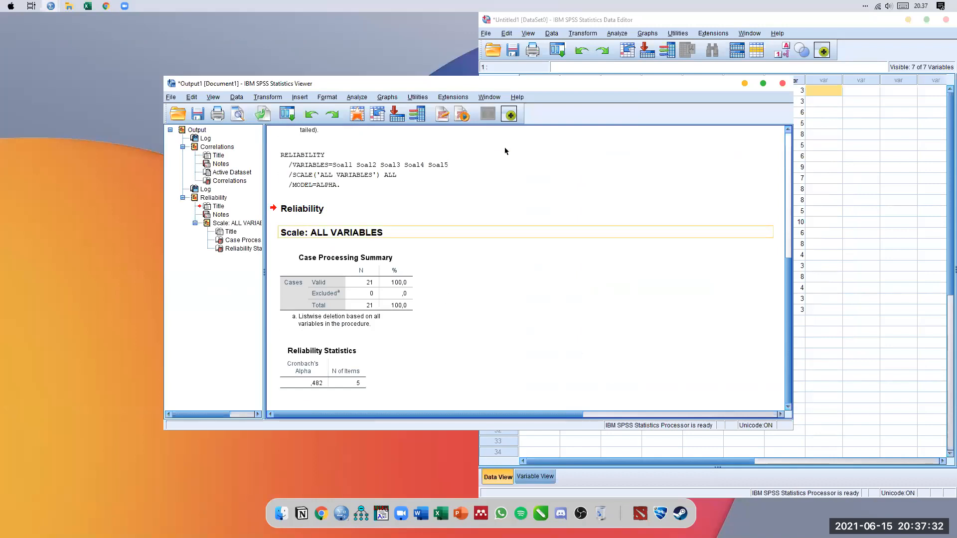
{"action": "left_click_drag", "start_coordinate": [515, 89], "coordinate": [1, 149]}
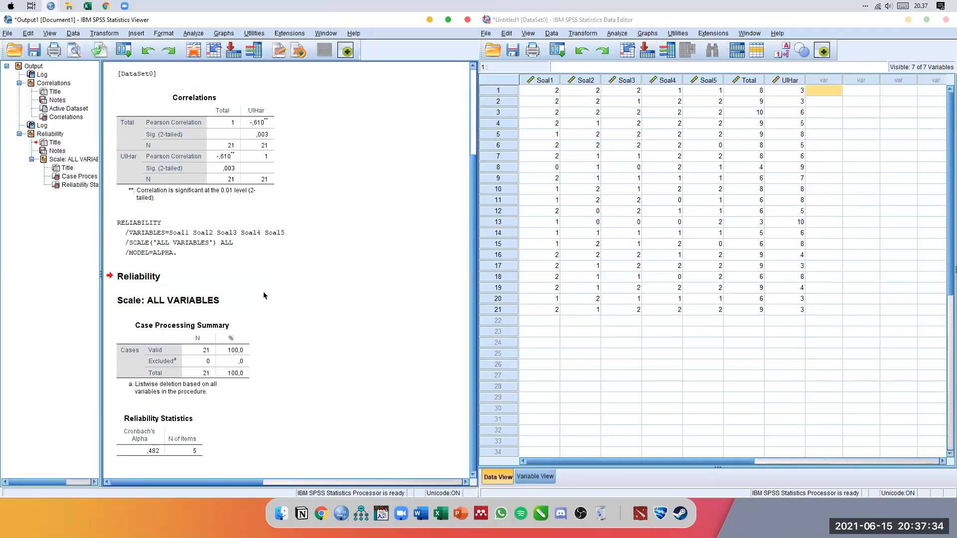
Examine Cronbach's Alpha and the number of items in the Reliability Statistics table.
{"action": "left_click", "coordinate": [160, 433]}
{"action": "left_click", "coordinate": [243, 432]}
{"action": "left_click", "coordinate": [148, 445]}
{"action": "left_click", "coordinate": [218, 440]}
{"action": "left_click", "coordinate": [204, 433]}
{"action": "left_click", "coordinate": [113, 407]}
{"action": "left_click", "coordinate": [141, 407]}
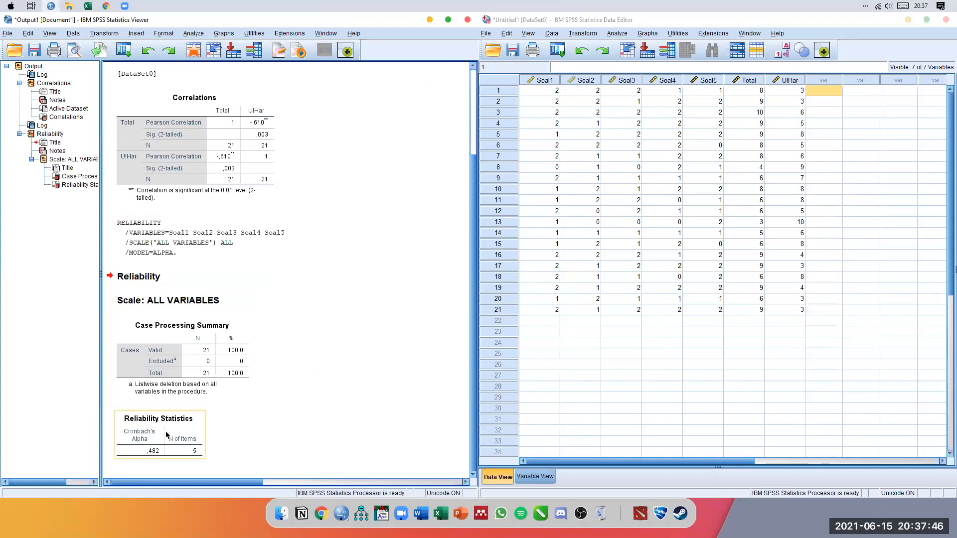
{"action": "left_click", "coordinate": [118, 439]}
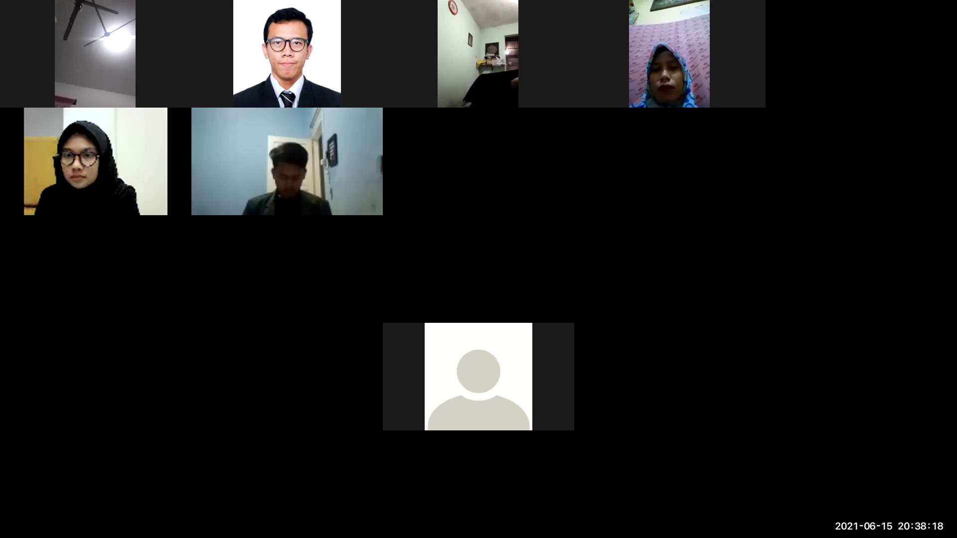
Switch to Chrome and search Google for images of "r tabel".
{"action": "left_click", "coordinate": [206, 38]}
{"action": "type", "text": "r tabel"}
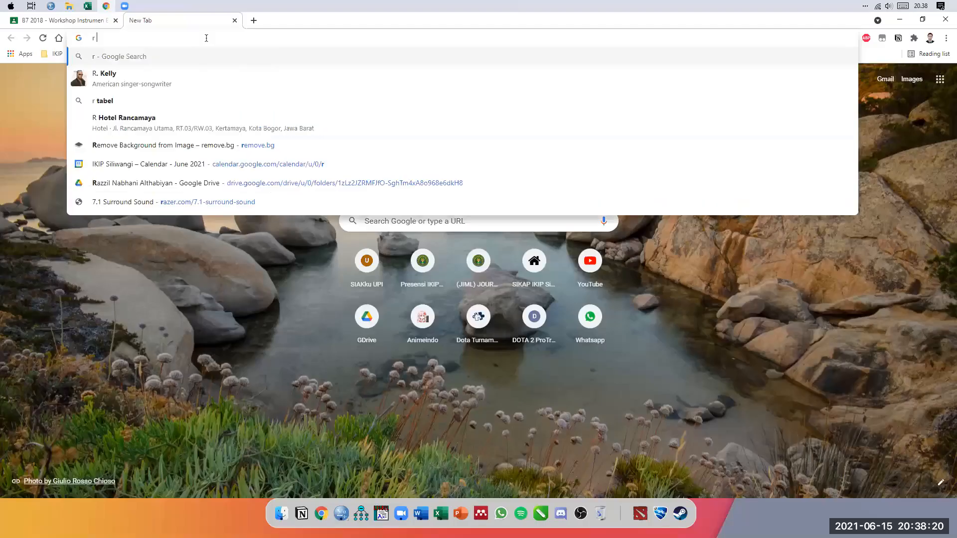
{"action": "key", "text": "Return"}
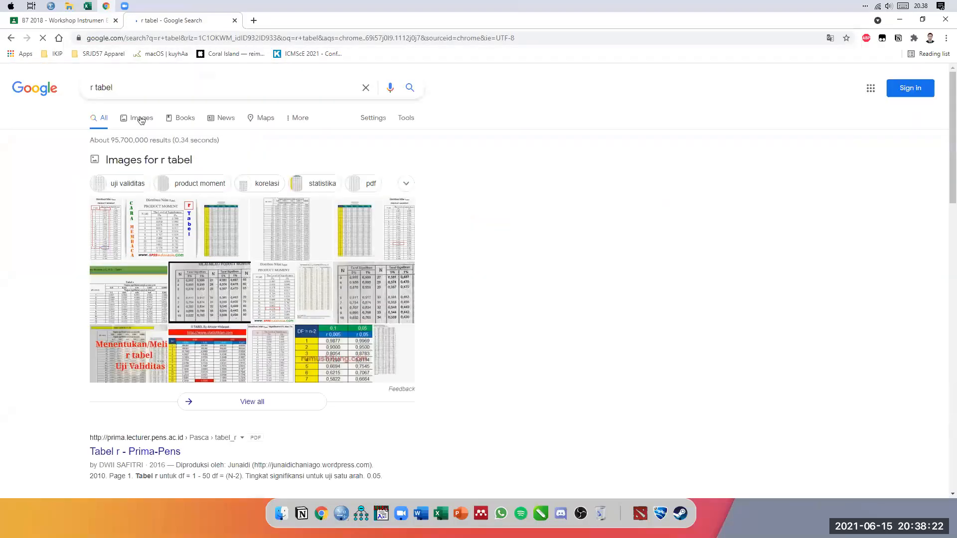
{"action": "left_click", "coordinate": [139, 114]}
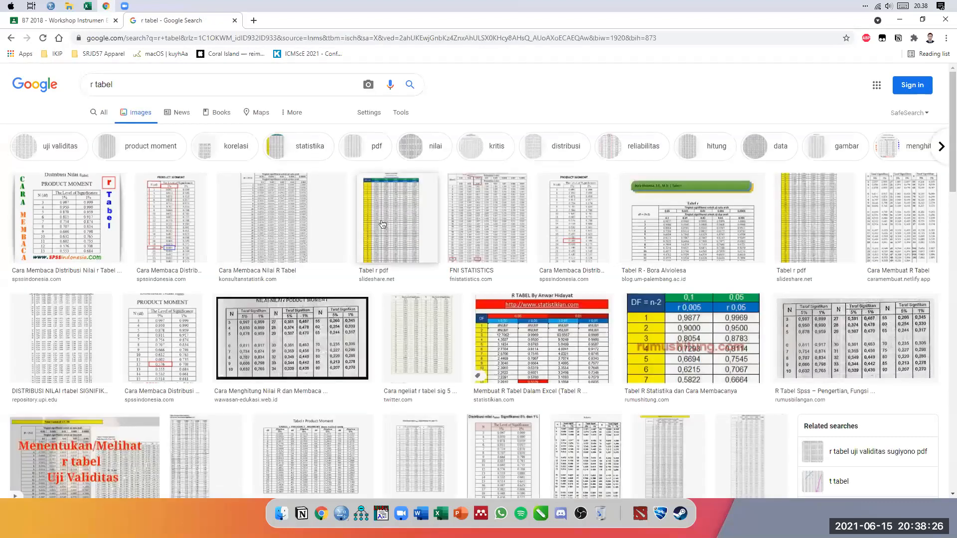
Open the SlideShare page of the "Tabel r pdf" image result and dismiss the trial offer covering the table.
{"action": "left_click", "coordinate": [381, 225]}
{"action": "scroll", "coordinate": [628, 176], "scroll_direction": "down", "scroll_amount": 3}
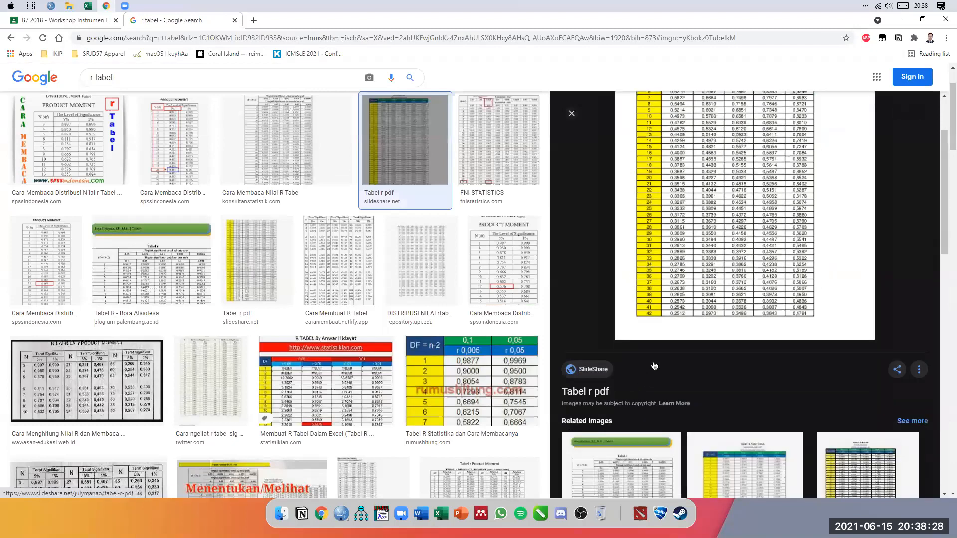
{"action": "left_click", "coordinate": [627, 176]}
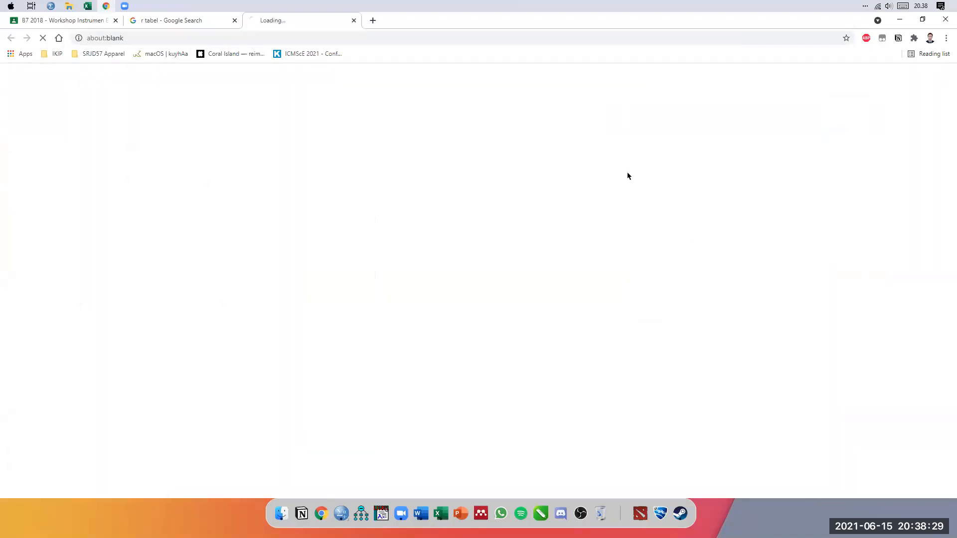
{"action": "left_click", "coordinate": [191, 20]}
{"action": "left_click", "coordinate": [298, 20]}
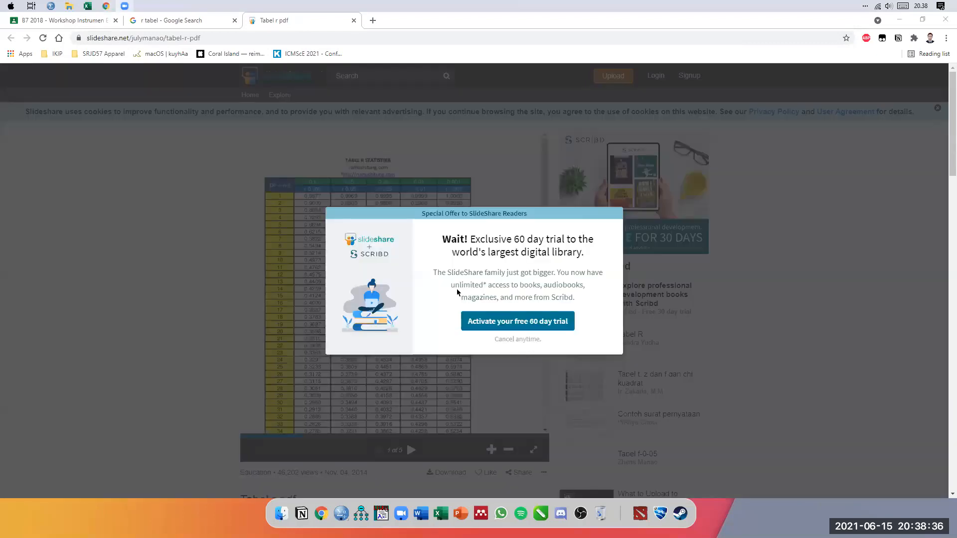
{"action": "left_click", "coordinate": [317, 238]}
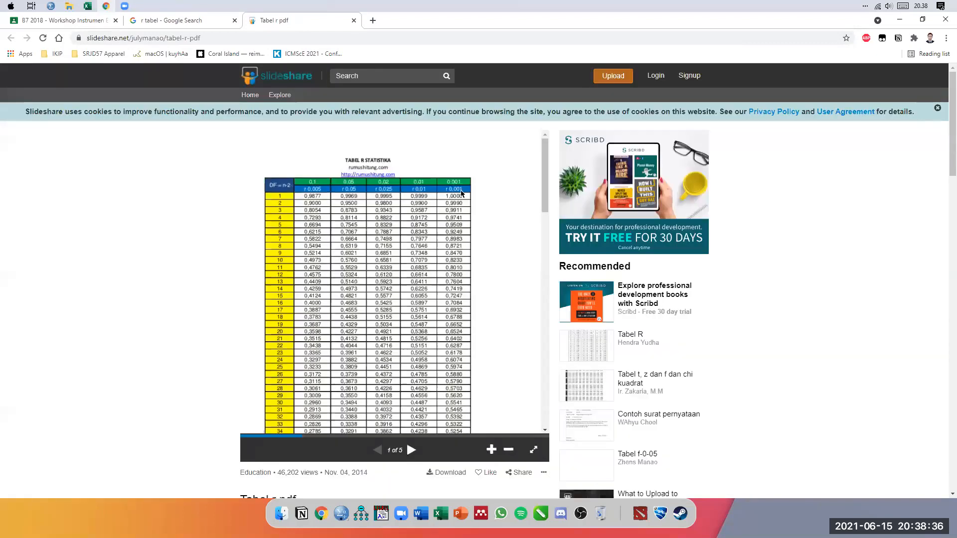
Switch from the browser's r table back to the SPSS windows.
{"action": "key", "text": "alt+Tab"}
{"action": "key", "text": "alt+Tab"}
{"action": "key", "text": "alt+Tab"}
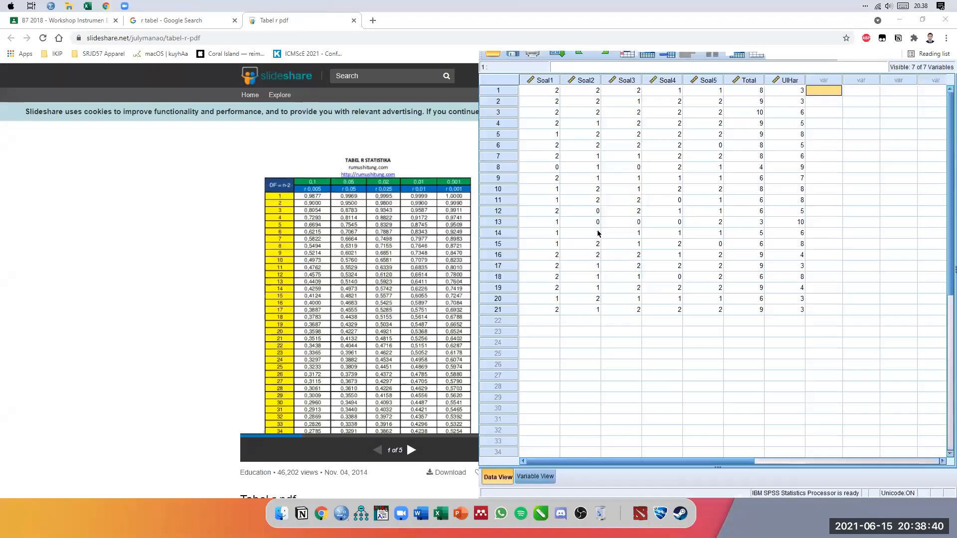
Check the number of cases in the SPSS data against the r table and bring the SPSS output viewer back.
{"action": "left_click", "coordinate": [503, 313]}
{"action": "left_click", "coordinate": [544, 322]}
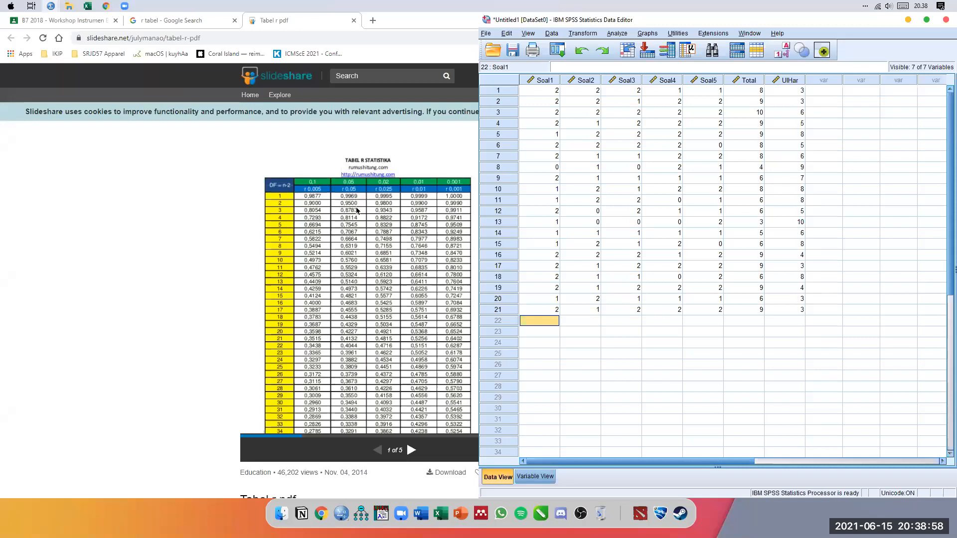
{"action": "left_click", "coordinate": [574, 335]}
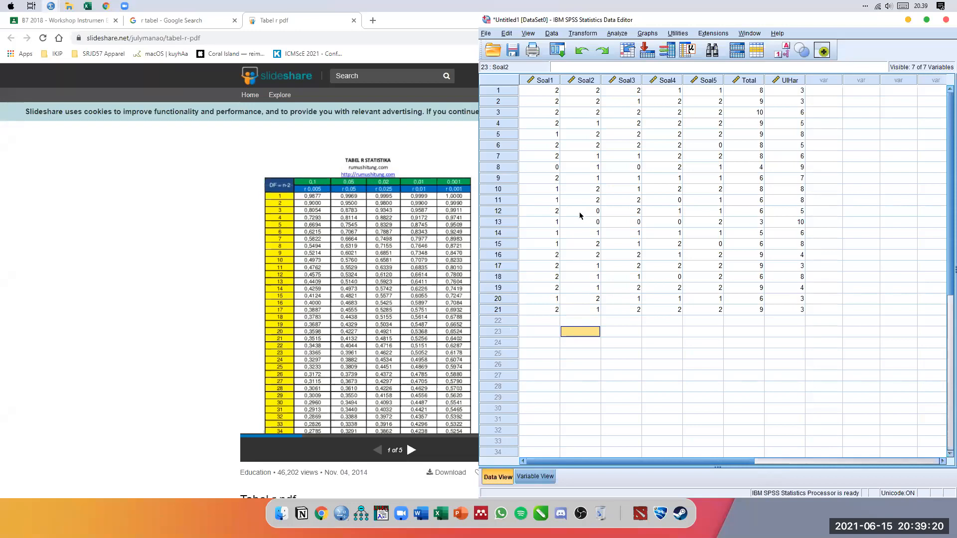
{"action": "key", "text": "alt+Tab"}
{"action": "left_click", "coordinate": [185, 427]}
{"action": "left_click", "coordinate": [320, 390]}
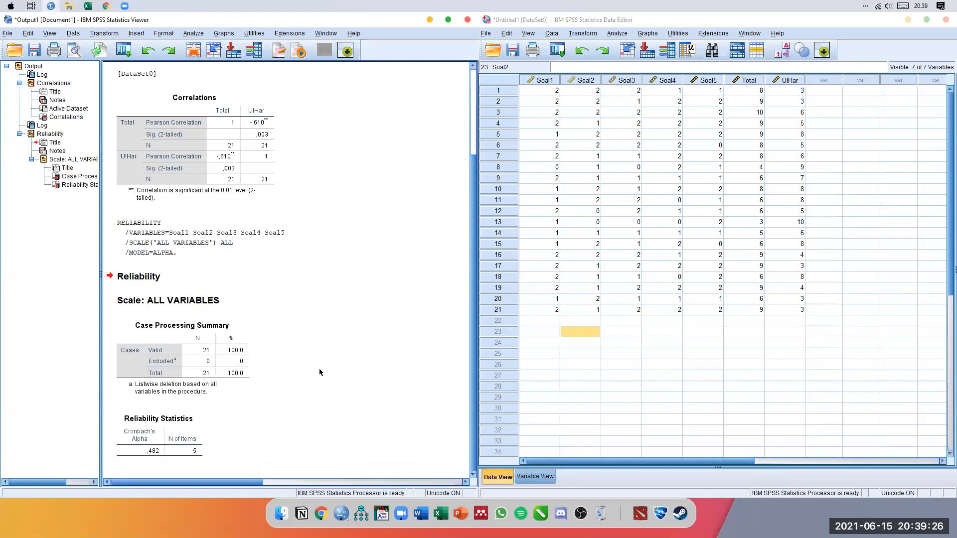
Try to enter the r table value 0,433 in the Soal2 cell of row 23.
{"action": "left_click", "coordinate": [584, 333]}
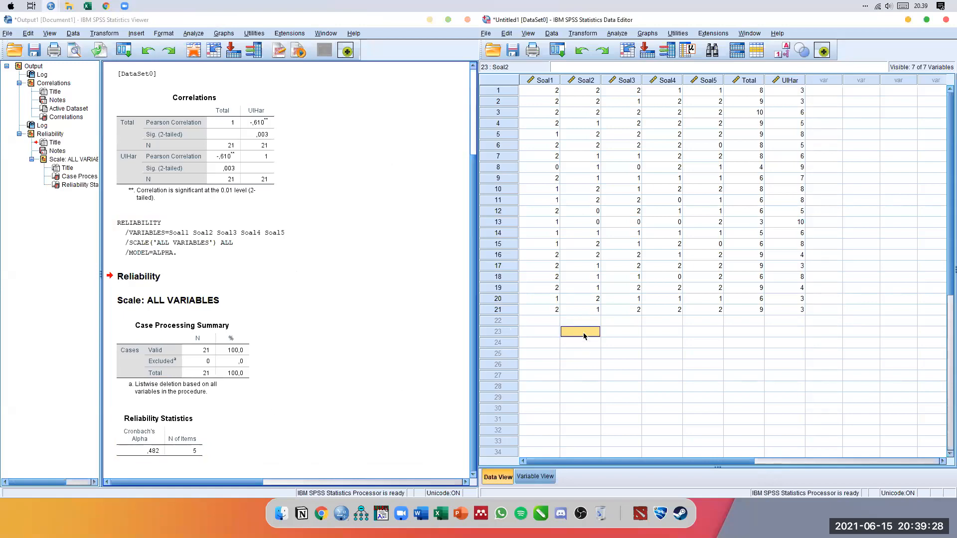
{"action": "type", "text": "0.433"}
{"action": "key", "text": "Return"}
{"action": "key", "text": "ctrl+z"}
{"action": "left_click", "coordinate": [592, 332]}
{"action": "type", "text": "0."}
{"action": "key", "text": "Return"}
{"action": "type", "text": "0,43"}
{"action": "key", "text": "Return"}
{"action": "left_click", "coordinate": [592, 332]}
{"action": "key", "text": "BackSpace"}
{"action": "type", "text": "0,433"}
{"action": "key", "text": "Return"}
{"action": "left_click", "coordinate": [593, 332]}
{"action": "key", "text": "Delete"}
{"action": "left_click", "coordinate": [628, 344]}
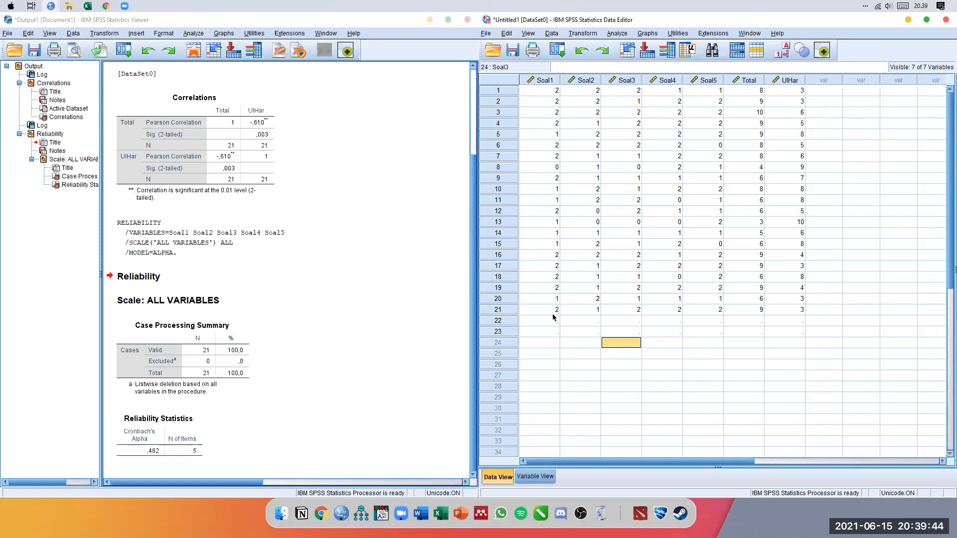
{"action": "left_click", "coordinate": [316, 412]}
{"action": "left_click", "coordinate": [637, 336]}
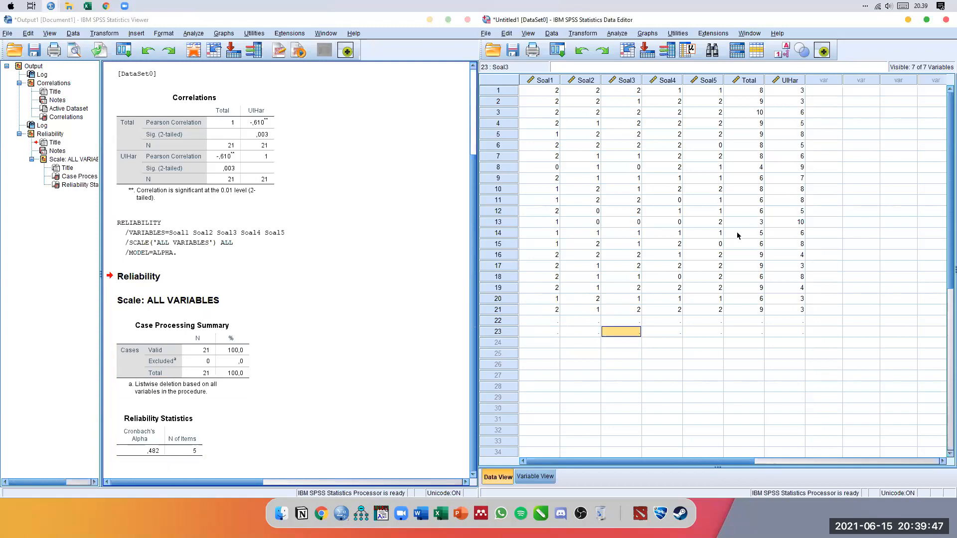
{"action": "left_click", "coordinate": [824, 290]}
{"action": "left_click", "coordinate": [157, 452]}
{"action": "double_click", "coordinate": [121, 431]}
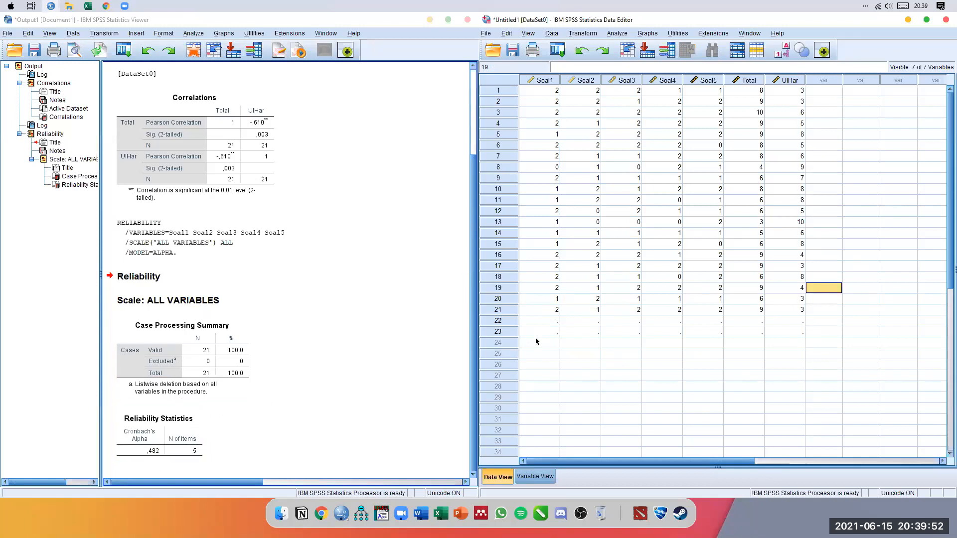
Clear the empty cases 22 and 23 from the SPSS dataset.
{"action": "left_click", "coordinate": [545, 321]}
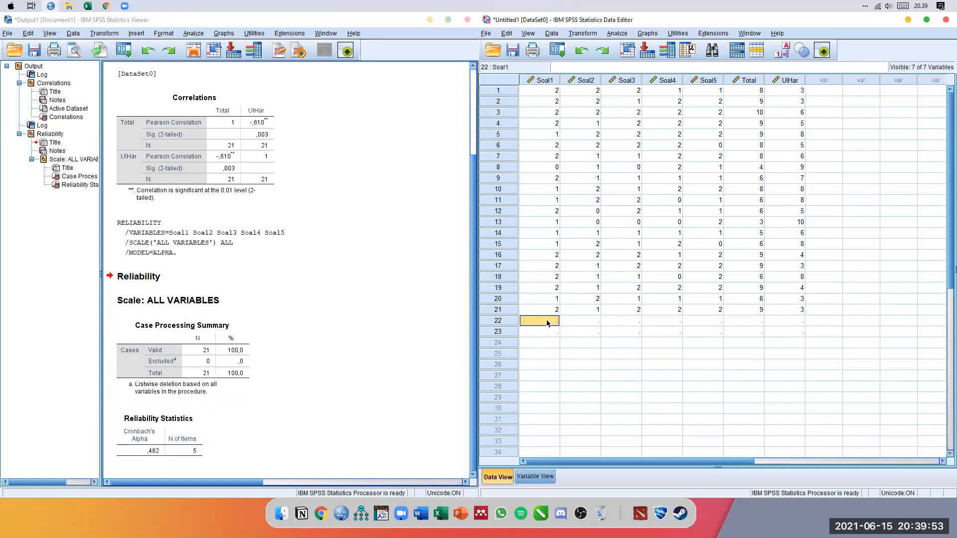
{"action": "left_click_drag", "start_coordinate": [498, 321], "coordinate": [498, 332]}
{"action": "right_click", "coordinate": [500, 331]}
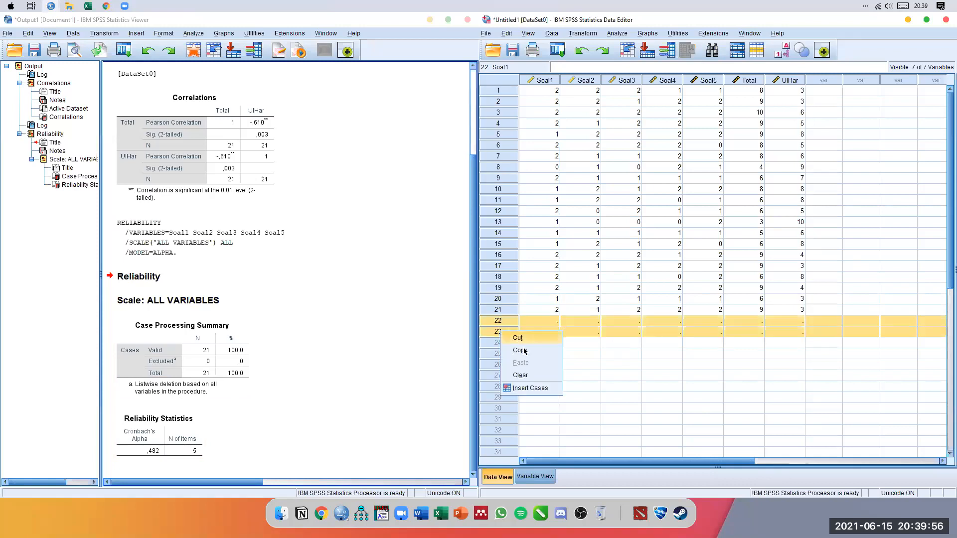
{"action": "left_click", "coordinate": [523, 376]}
{"action": "left_click", "coordinate": [573, 343]}
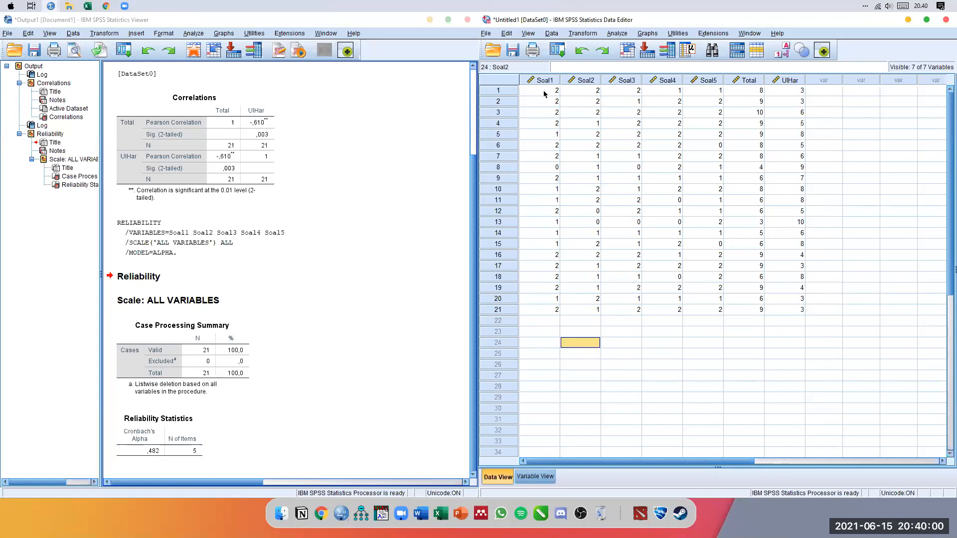
Switch to the Excel workbook and look over the question columns and scores on the Data Perolehan sheet.
{"action": "left_click", "coordinate": [152, 439]}
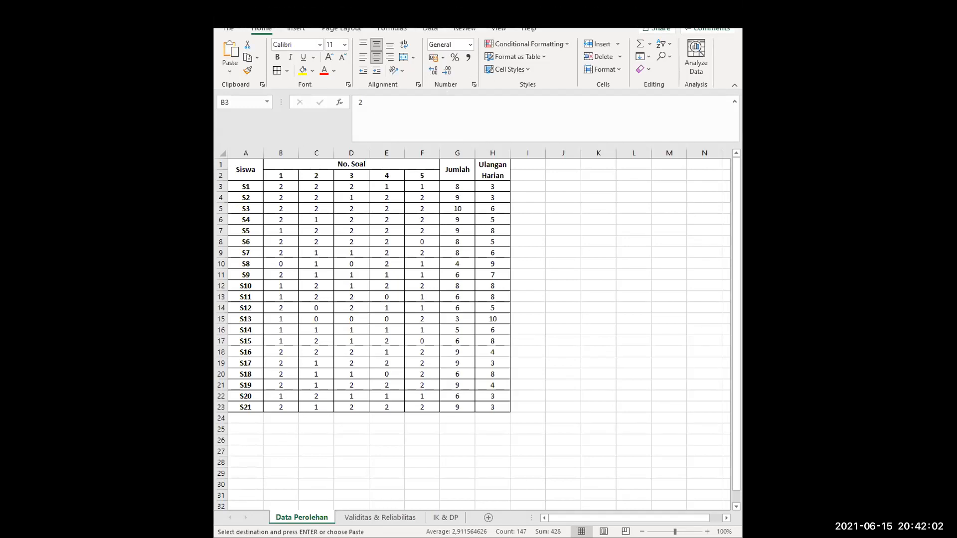
{"action": "left_click", "coordinate": [532, 209]}
{"action": "left_click", "coordinate": [185, 428]}
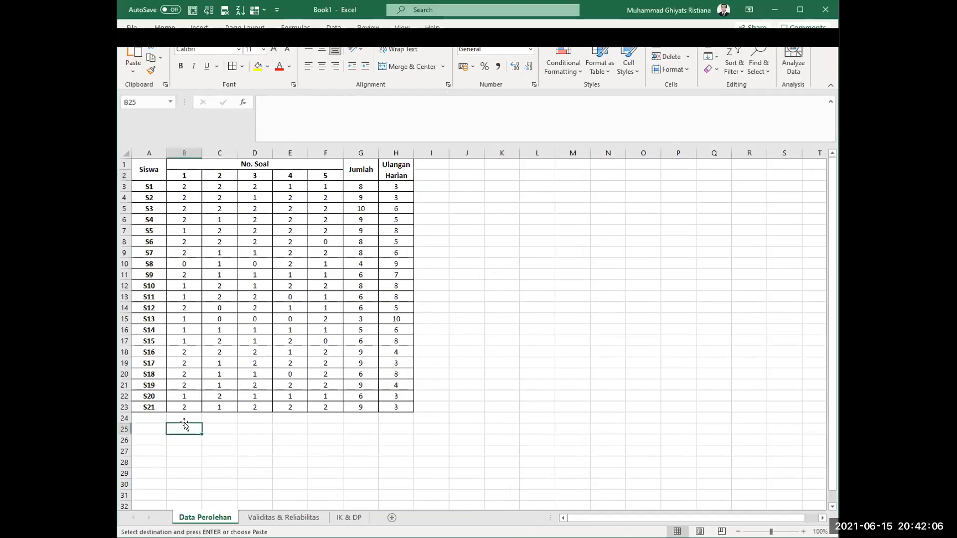
{"action": "left_click", "coordinate": [190, 417]}
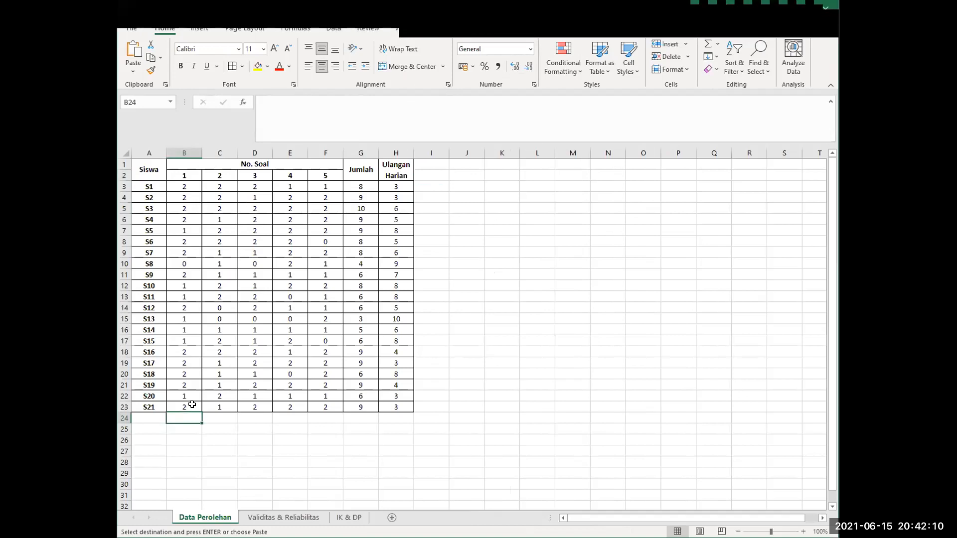
{"action": "left_click", "coordinate": [218, 419]}
{"action": "left_click", "coordinate": [248, 419]}
{"action": "left_click", "coordinate": [280, 418]}
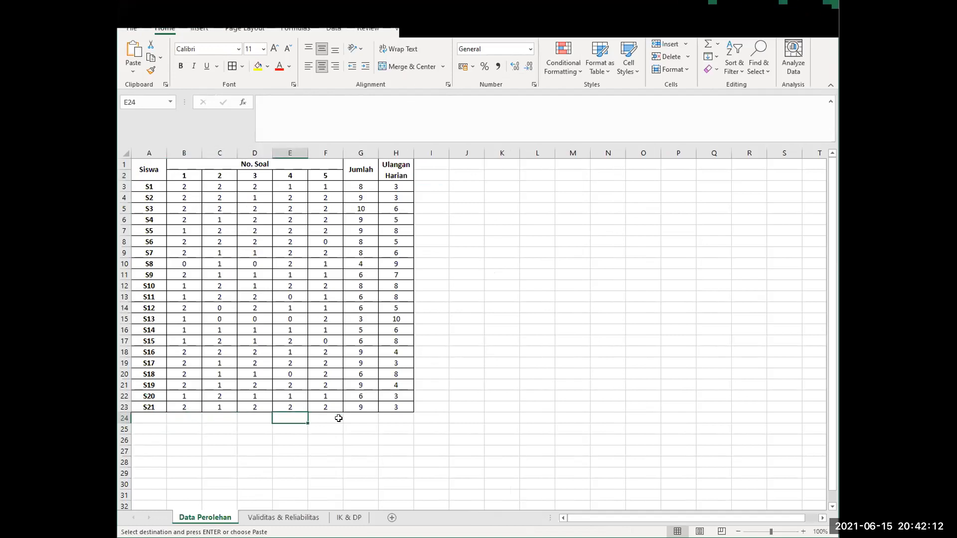
{"action": "left_click", "coordinate": [187, 418]}
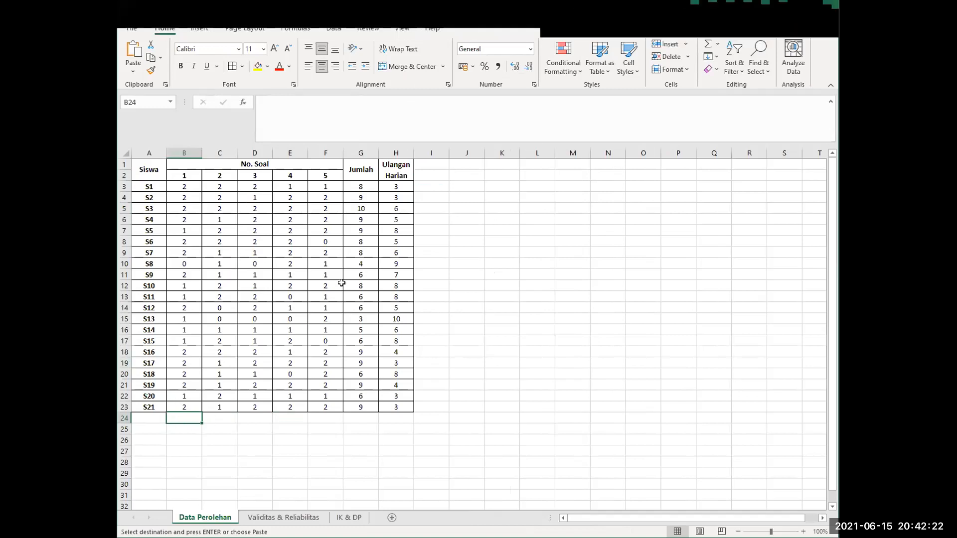
{"action": "left_click", "coordinate": [395, 242]}
{"action": "left_click", "coordinate": [471, 194]}
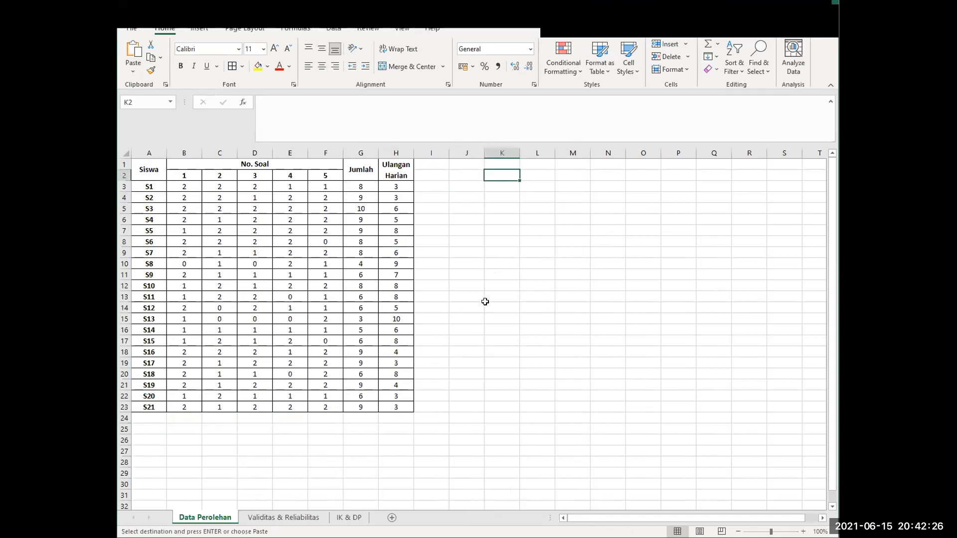
Examine the students' question scores, the Jumlah totals and the Ulangan Harian column, highlighting each range in turn.
{"action": "left_click", "coordinate": [149, 188]}
{"action": "mouse_move", "coordinate": [175, 203]}
{"action": "left_mouse_down"}
{"action": "mouse_move", "coordinate": [250, 350]}
{"action": "mouse_move", "coordinate": [326, 407]}
{"action": "left_mouse_up"}
{"action": "left_click", "coordinate": [491, 336]}
{"action": "left_click_drag", "start_coordinate": [184, 189], "coordinate": [321, 406]}
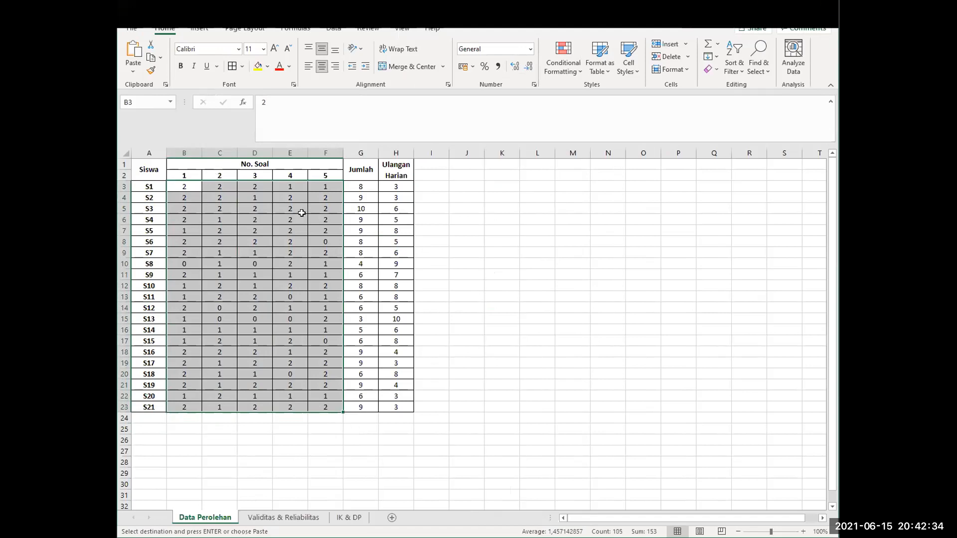
{"action": "left_click_drag", "start_coordinate": [353, 192], "coordinate": [367, 405]}
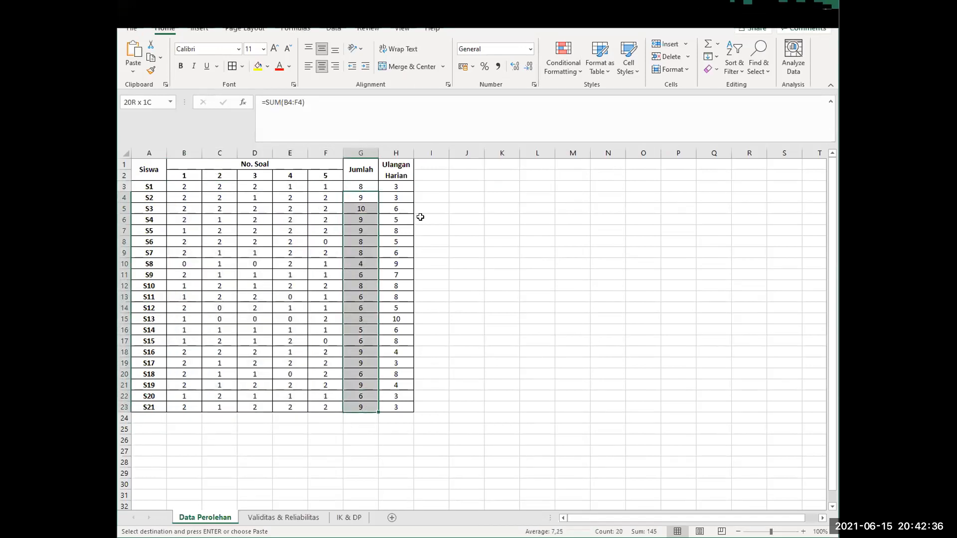
{"action": "left_click", "coordinate": [502, 308]}
{"action": "left_click_drag", "start_coordinate": [391, 171], "coordinate": [387, 408]}
{"action": "left_click", "coordinate": [502, 274]}
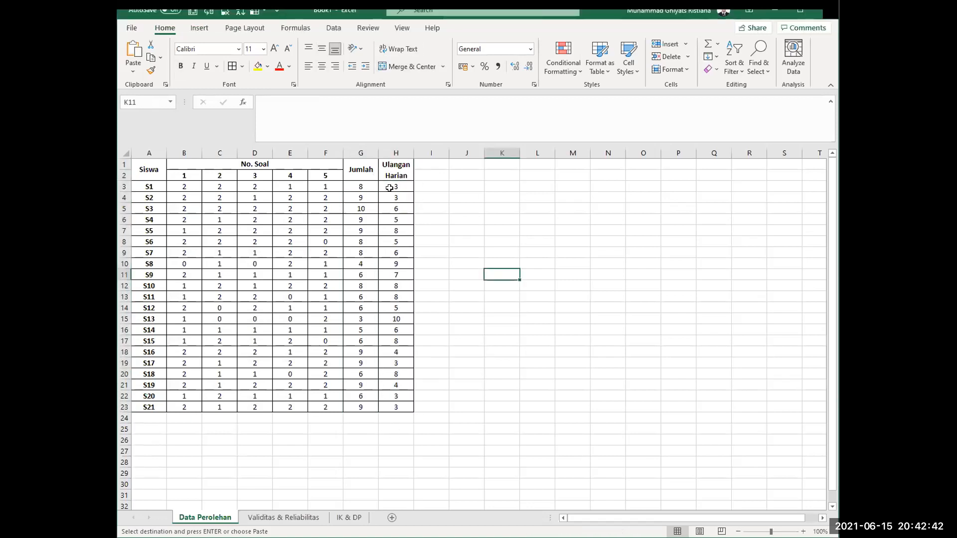
Review the scores for questions 1 to 5 by highlighting B3:F23 on the Data Perolehan sheet.
{"action": "left_click", "coordinate": [181, 187]}
{"action": "left_click_drag", "start_coordinate": [199, 190], "coordinate": [314, 408]}
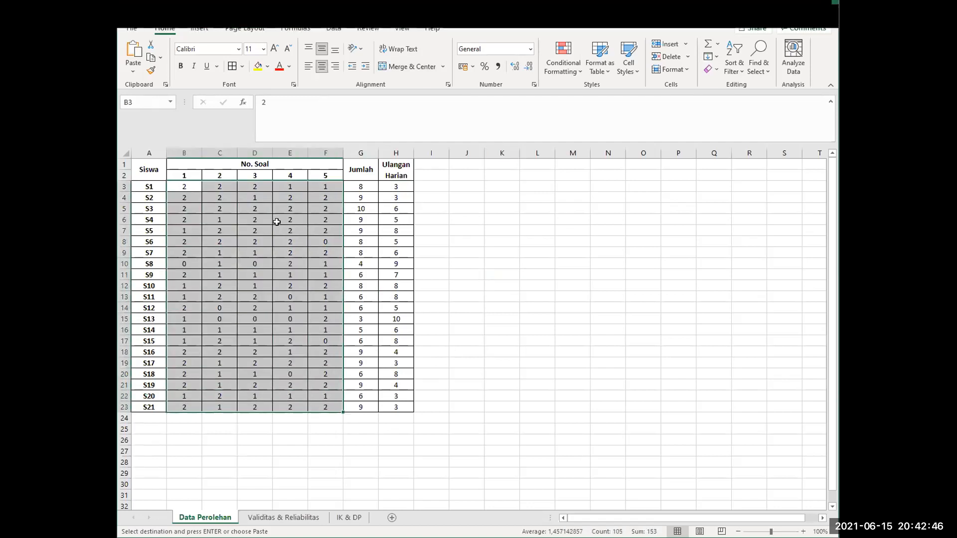
{"action": "left_click", "coordinate": [301, 197]}
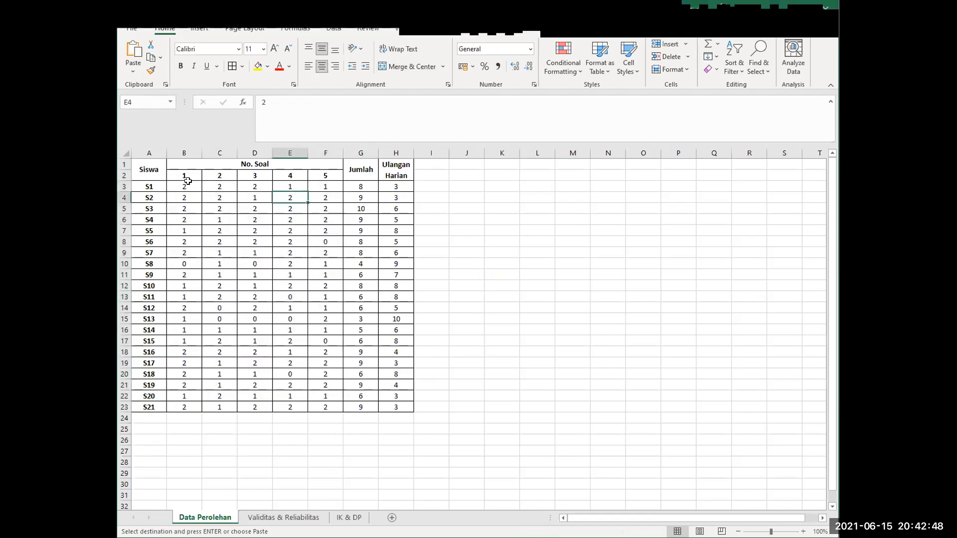
{"action": "left_click", "coordinate": [187, 176]}
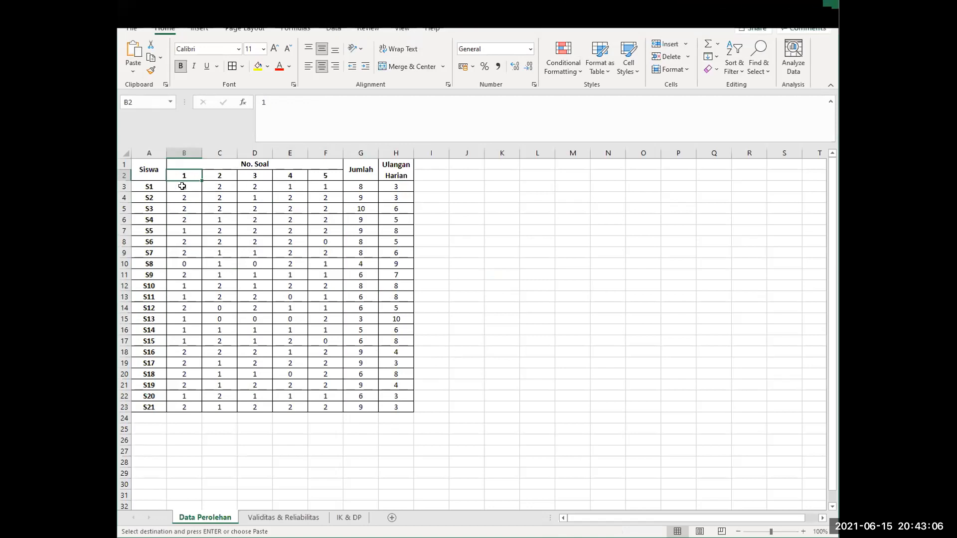
{"action": "left_click_drag", "start_coordinate": [185, 188], "coordinate": [314, 409]}
{"action": "left_click", "coordinate": [291, 418]}
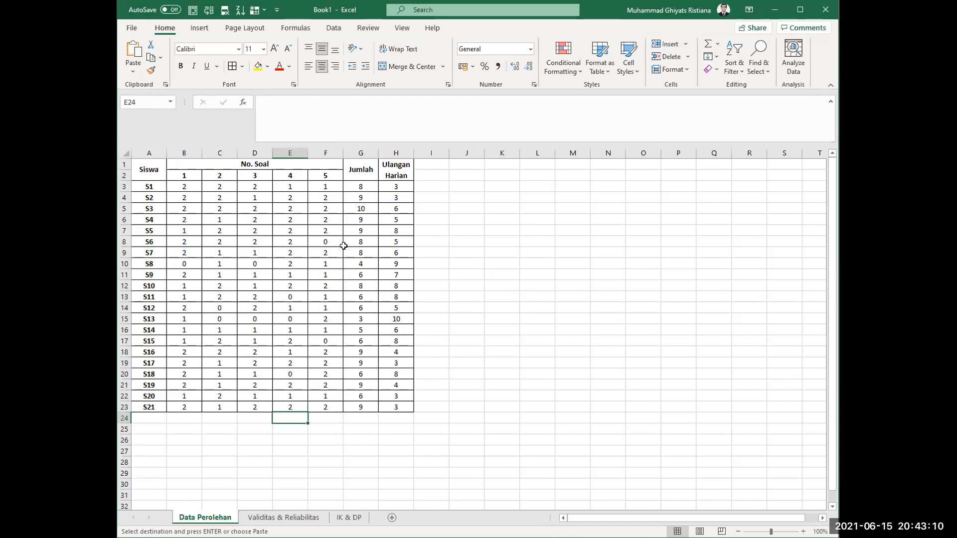
View the IK & DP sheet, return briefly to Data Perolehan, and open the Validitas & Reliabilitas sheet.
{"action": "left_click", "coordinate": [349, 517]}
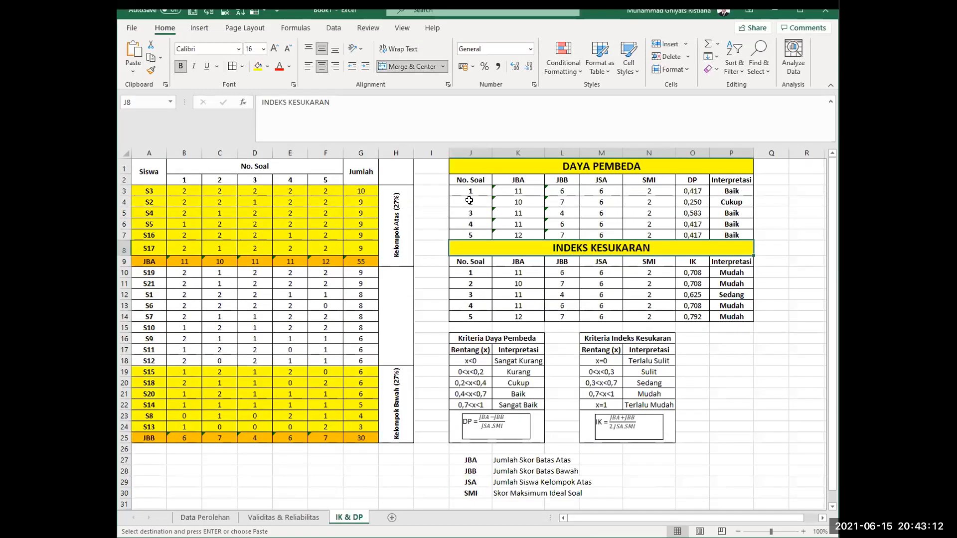
{"action": "left_click", "coordinate": [205, 517]}
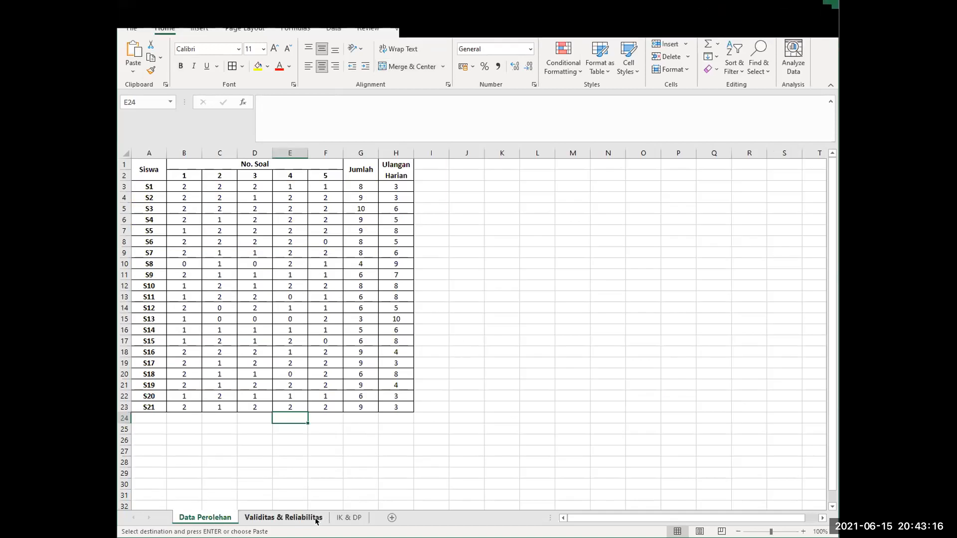
{"action": "left_click", "coordinate": [284, 518]}
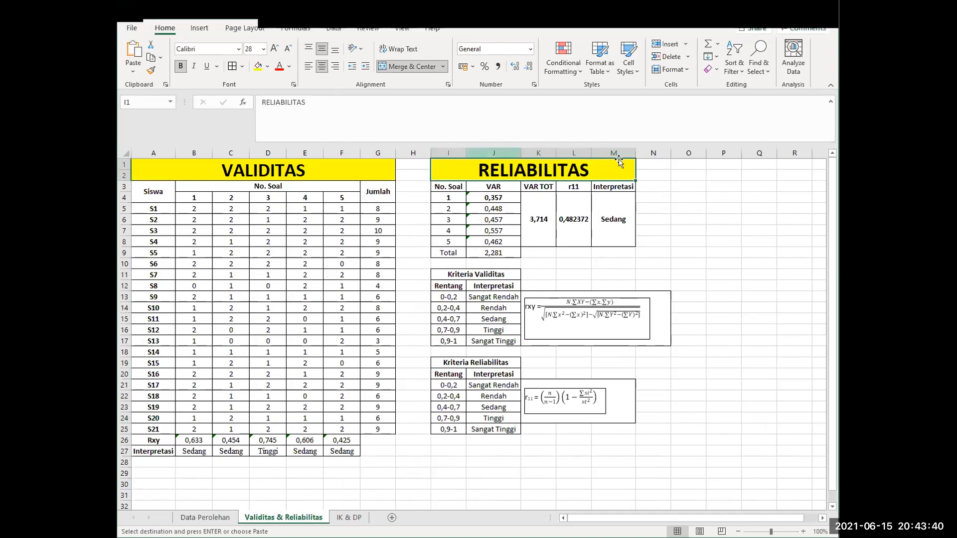
Examine the question scores and totals in B5:G25 of the VALIDITAS table.
{"action": "left_click", "coordinate": [392, 243]}
{"action": "left_click", "coordinate": [338, 211]}
{"action": "left_click", "coordinate": [199, 219]}
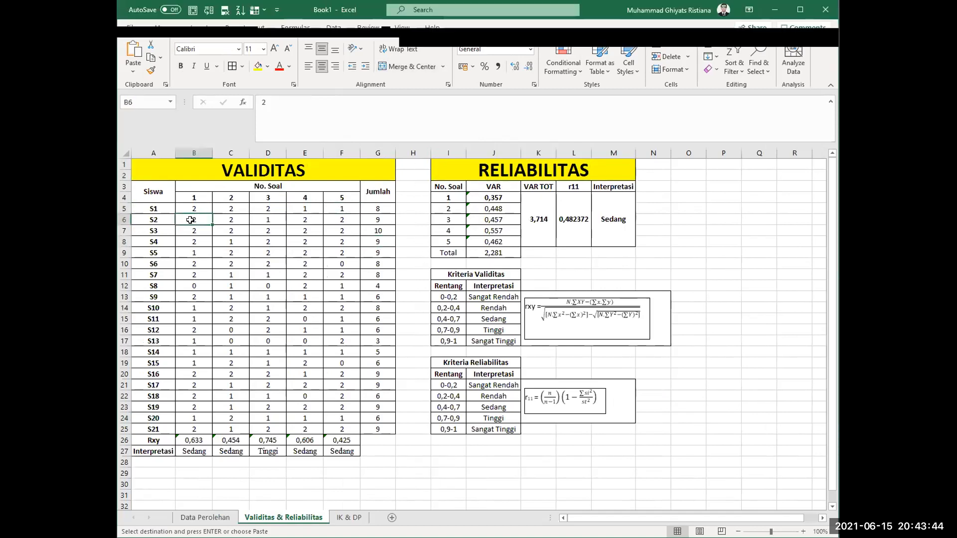
{"action": "left_click_drag", "start_coordinate": [190, 208], "coordinate": [382, 425]}
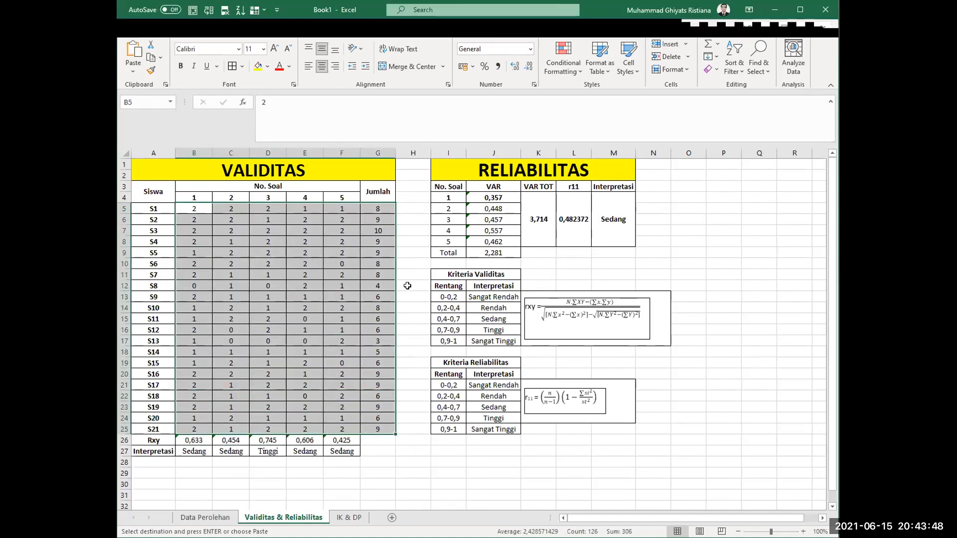
{"action": "left_click", "coordinate": [407, 282]}
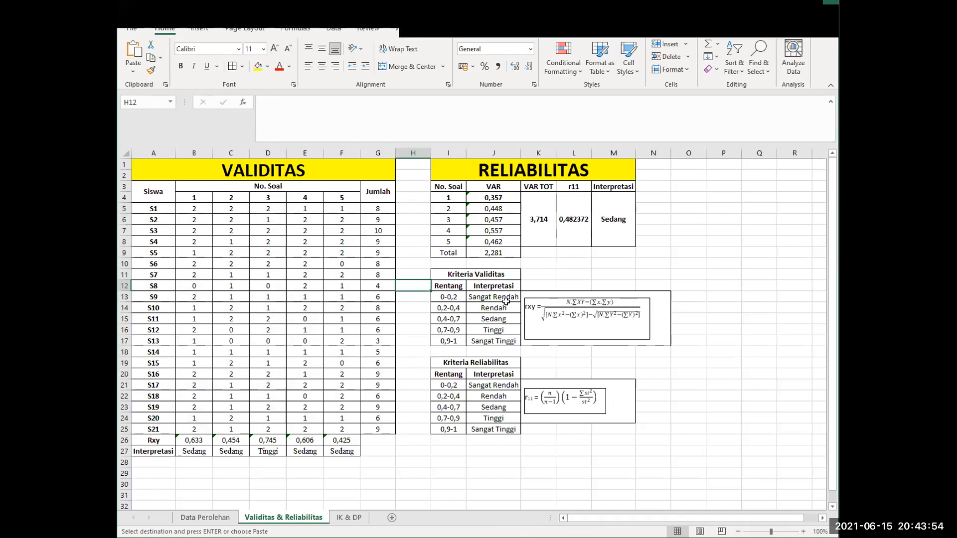
Move the embedded rxy formula slightly to the right inside the box beside Kriteria Validitas.
{"action": "left_click", "coordinate": [560, 320]}
{"action": "left_click_drag", "start_coordinate": [558, 278], "coordinate": [579, 312]}
{"action": "left_click", "coordinate": [551, 308]}
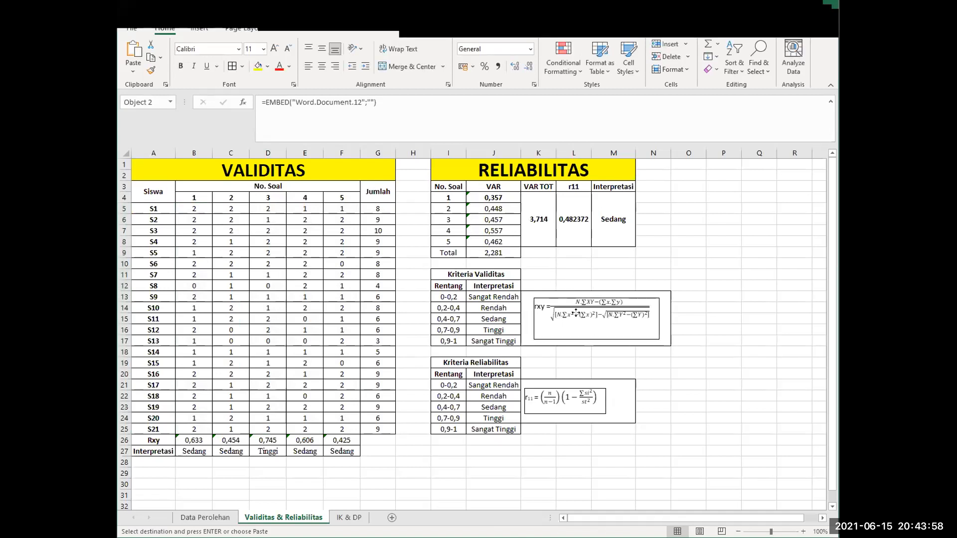
{"action": "left_click", "coordinate": [563, 264]}
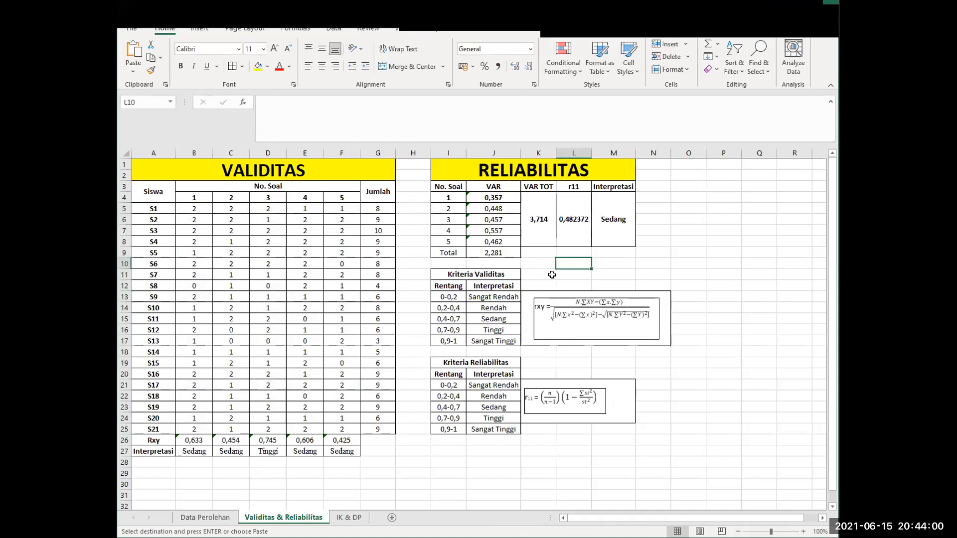
{"action": "left_click", "coordinate": [674, 265]}
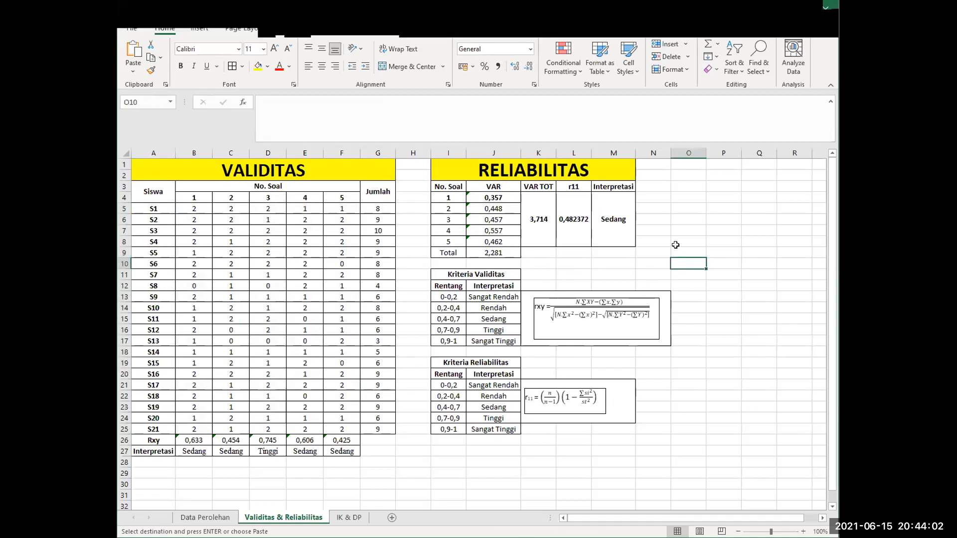
Move the embedded r11 formula slightly to the right inside the box beside Kriteria Reliabilitas.
{"action": "left_click", "coordinate": [582, 398]}
{"action": "left_click_drag", "start_coordinate": [582, 398], "coordinate": [596, 399]}
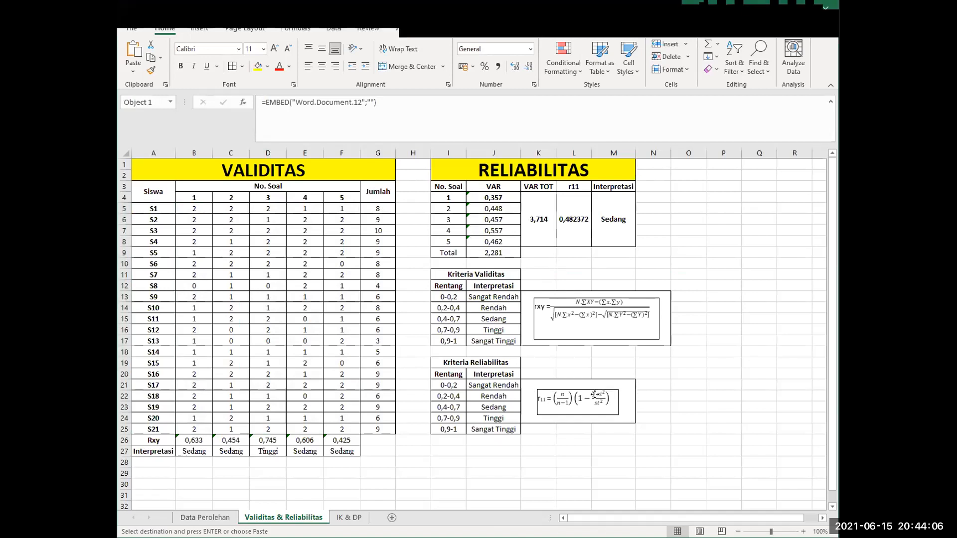
{"action": "left_click", "coordinate": [561, 275]}
{"action": "left_click", "coordinate": [195, 444]}
{"action": "left_click", "coordinate": [377, 463]}
{"action": "left_click", "coordinate": [209, 465]}
{"action": "left_click", "coordinate": [192, 472]}
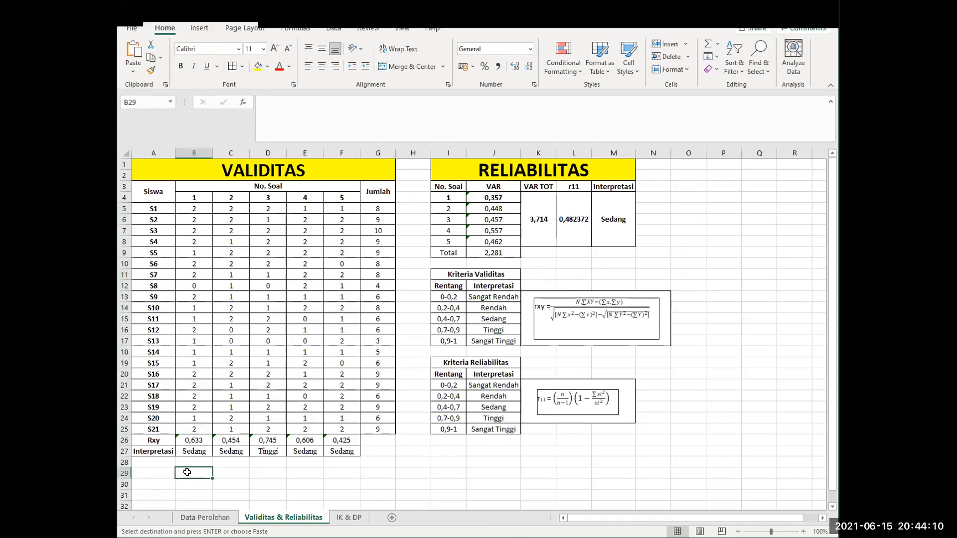
{"action": "type", "text": "="}
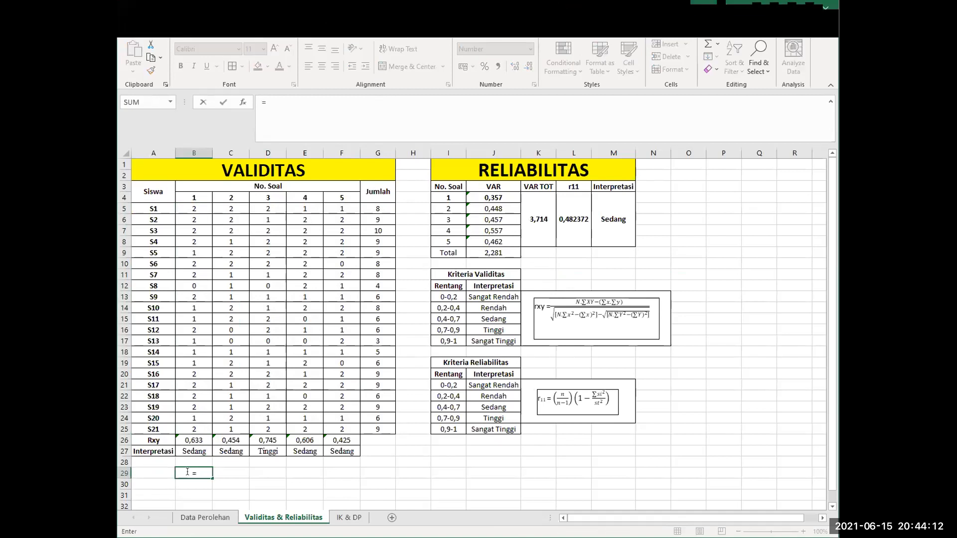
{"action": "type", "text": "s"}
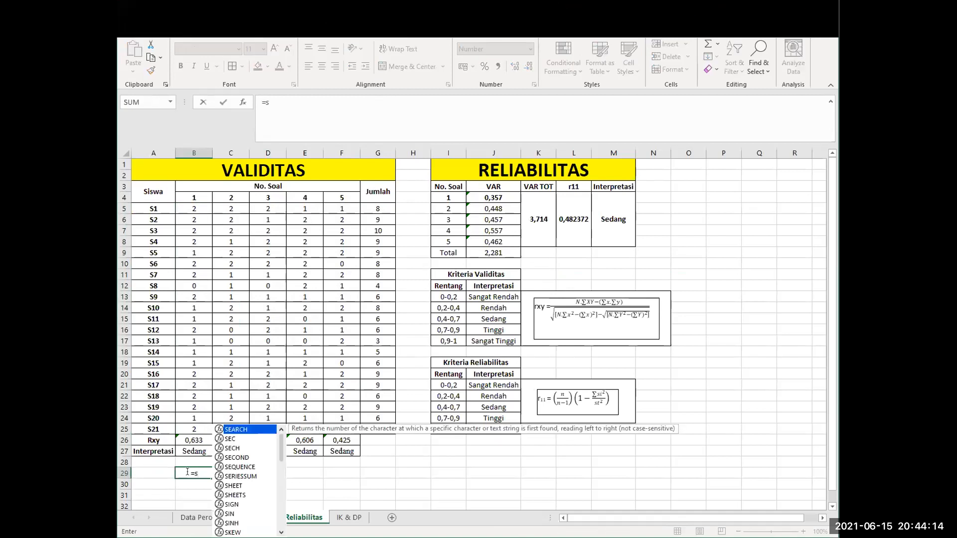
{"action": "key", "text": "BackSpace"}
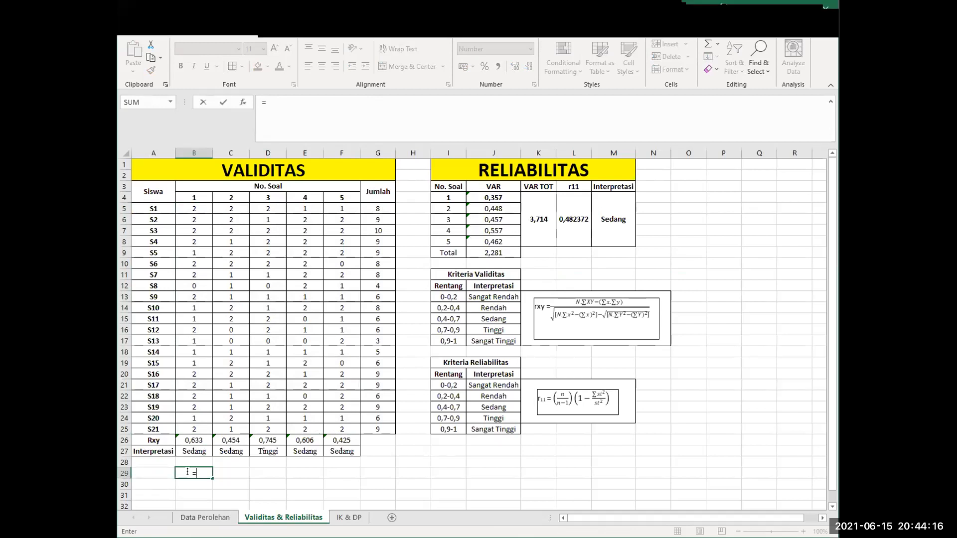
{"action": "type", "text": "pearo"}
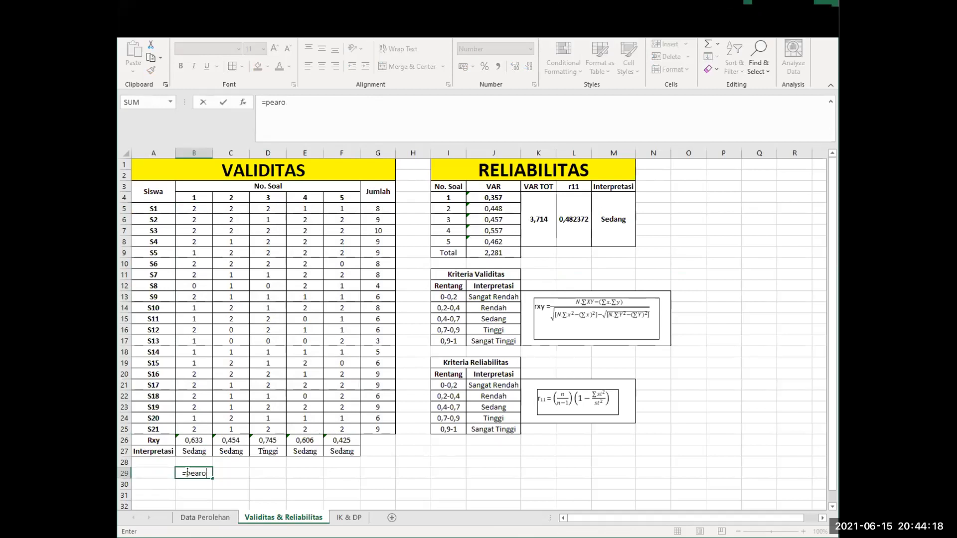
{"action": "key", "text": "BackSpace"}
{"action": "type", "text": "son("}
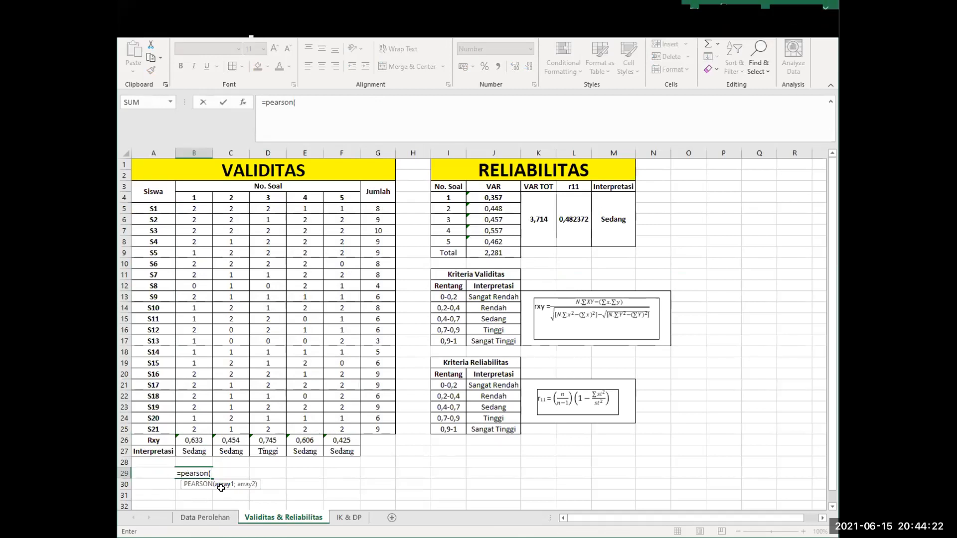
{"action": "double_click", "coordinate": [219, 486]}
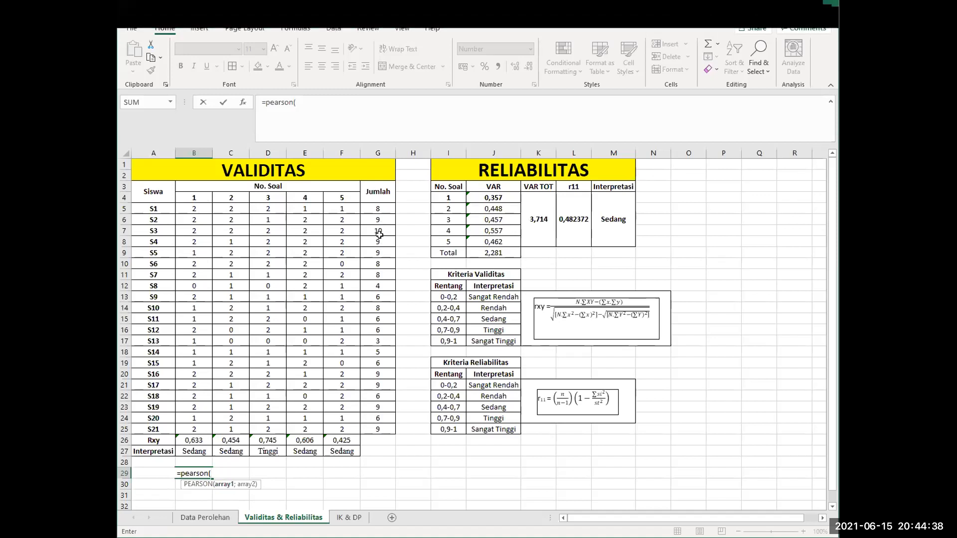
{"action": "left_click", "coordinate": [262, 473]}
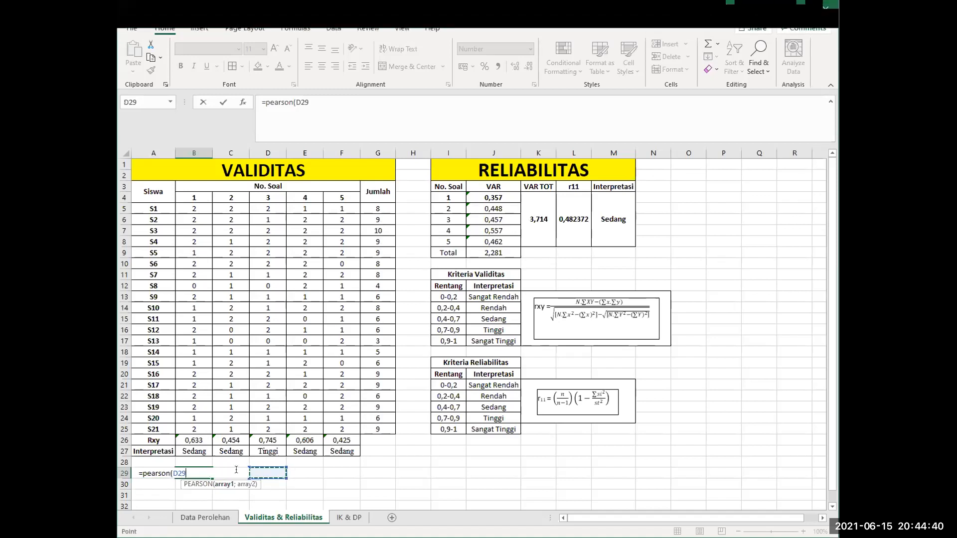
{"action": "key", "text": "Escape"}
{"action": "left_click", "coordinate": [298, 473]}
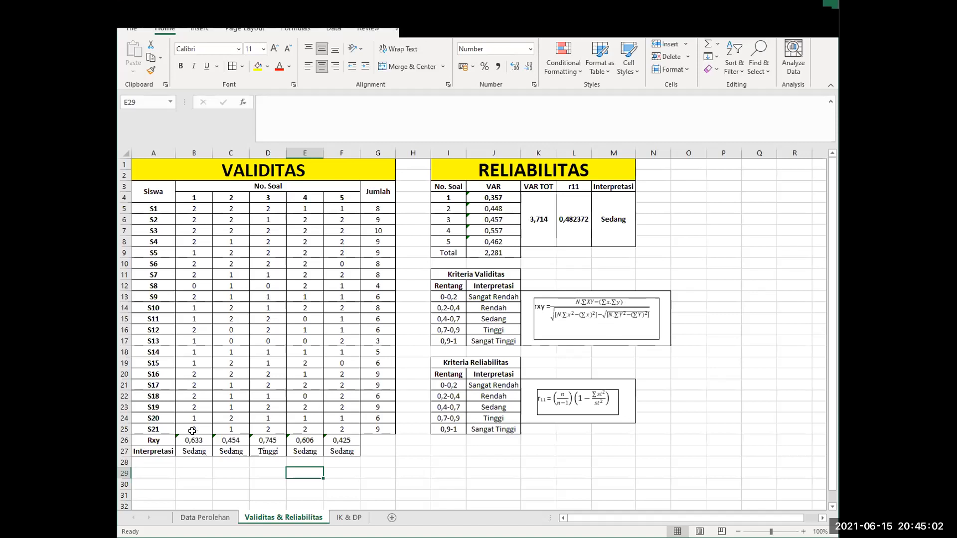
Inspect the PEARSON formulas in the Rxy row, cells B26:F26, correlating each question's scores with the totals.
{"action": "left_click", "coordinate": [230, 441]}
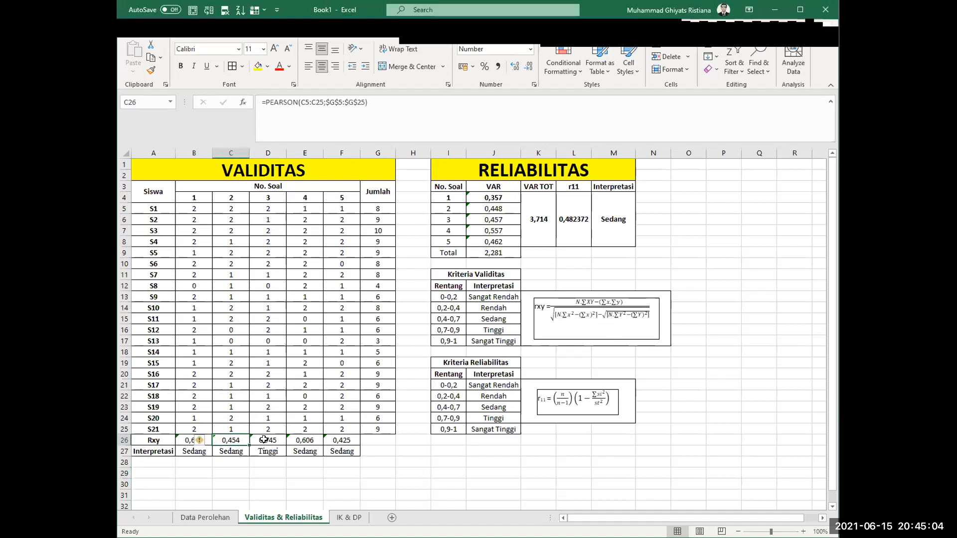
{"action": "key", "text": "Right"}
{"action": "key", "text": "Right"}
{"action": "key", "text": "Right"}
{"action": "key", "text": "Right"}
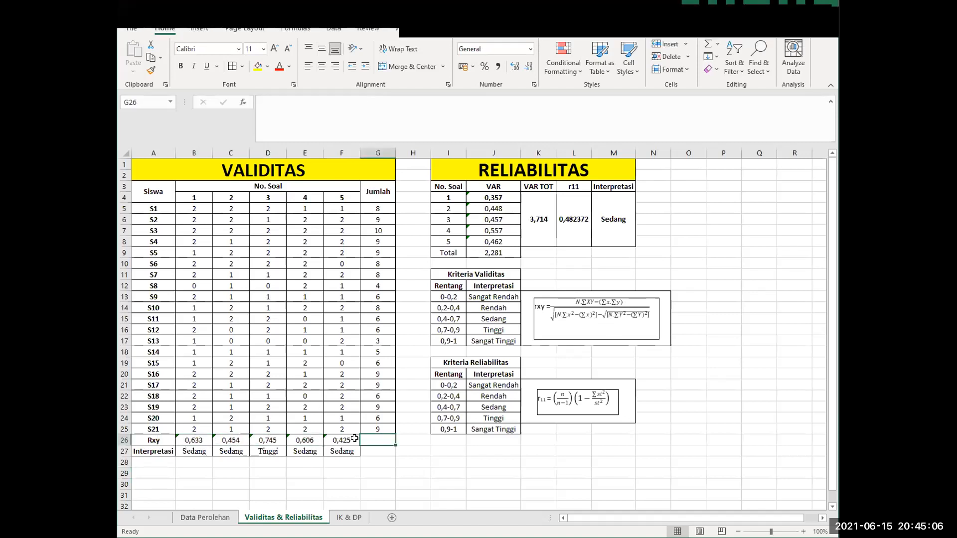
{"action": "left_click", "coordinate": [355, 439]}
{"action": "left_click", "coordinate": [308, 441]}
{"action": "left_click", "coordinate": [263, 449]}
{"action": "left_click", "coordinate": [264, 440]}
{"action": "left_click", "coordinate": [236, 440]}
{"action": "left_click", "coordinate": [220, 438]}
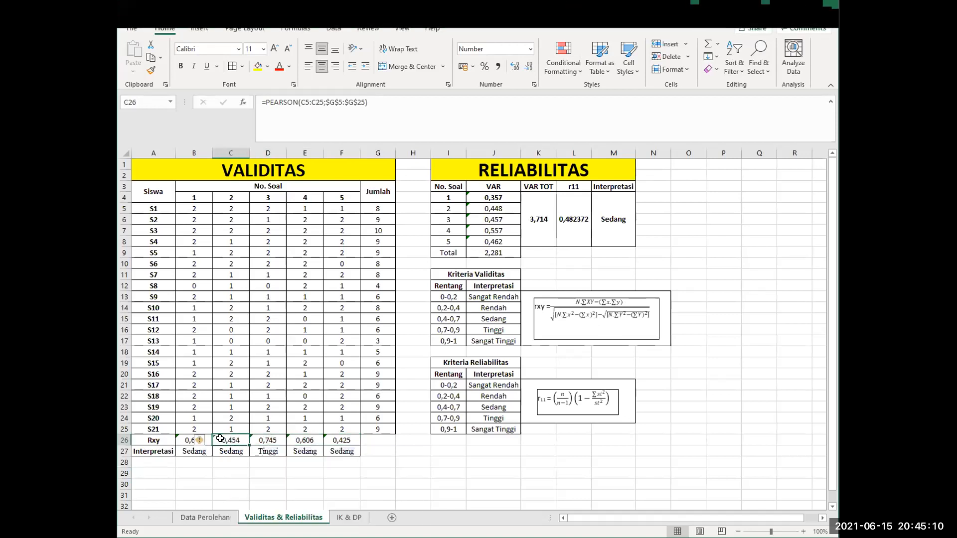
{"action": "left_click", "coordinate": [184, 439]}
{"action": "left_click", "coordinate": [382, 474]}
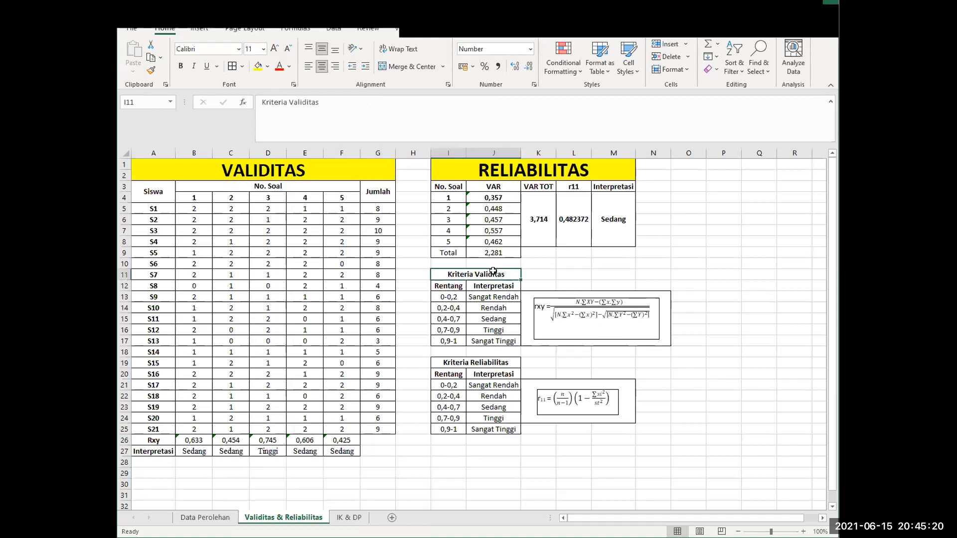
Examine the ranges and interpretations in the Kriteria Validitas table, I11:J17.
{"action": "left_click_drag", "start_coordinate": [516, 274], "coordinate": [470, 341]}
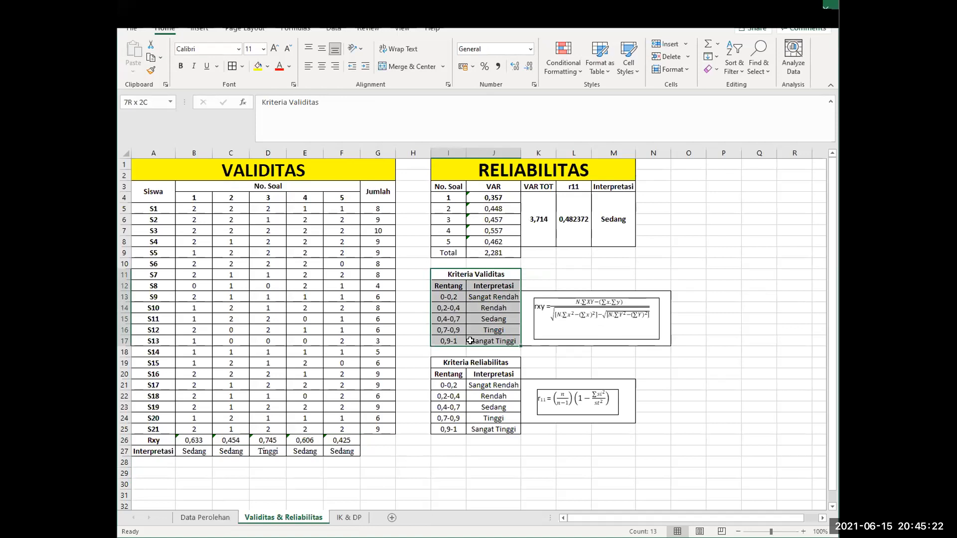
{"action": "left_click", "coordinate": [449, 275]}
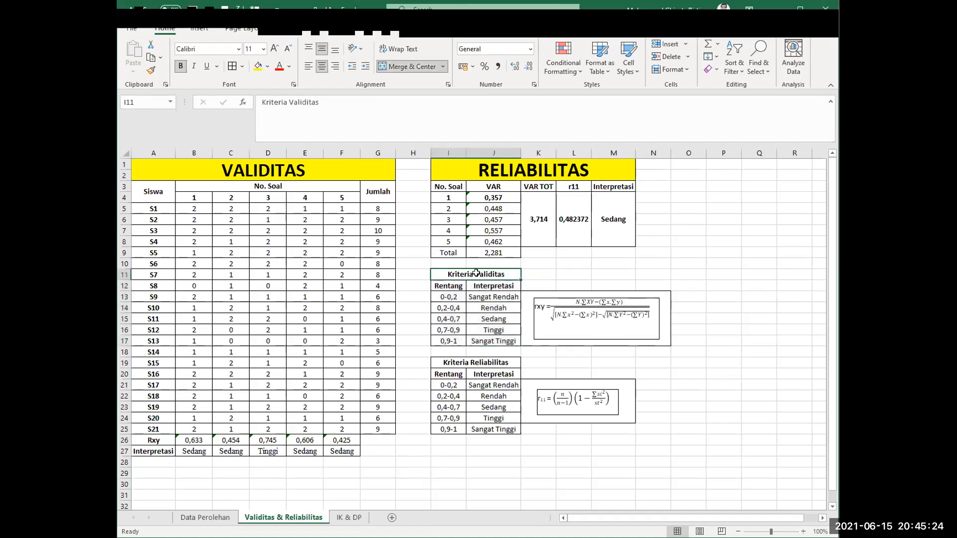
{"action": "left_click", "coordinate": [420, 289]}
{"action": "left_click", "coordinate": [456, 278]}
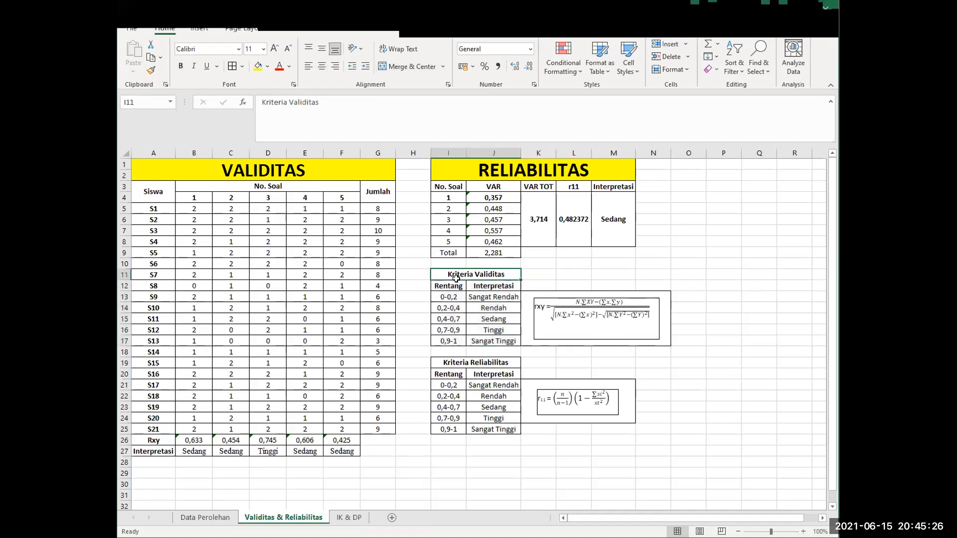
{"action": "left_click", "coordinate": [418, 320]}
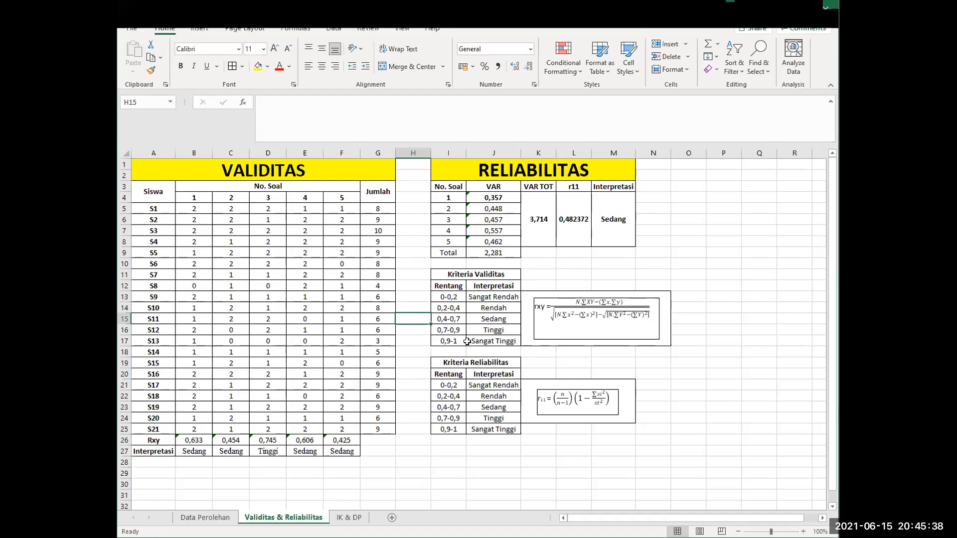
{"action": "left_click", "coordinate": [421, 397]}
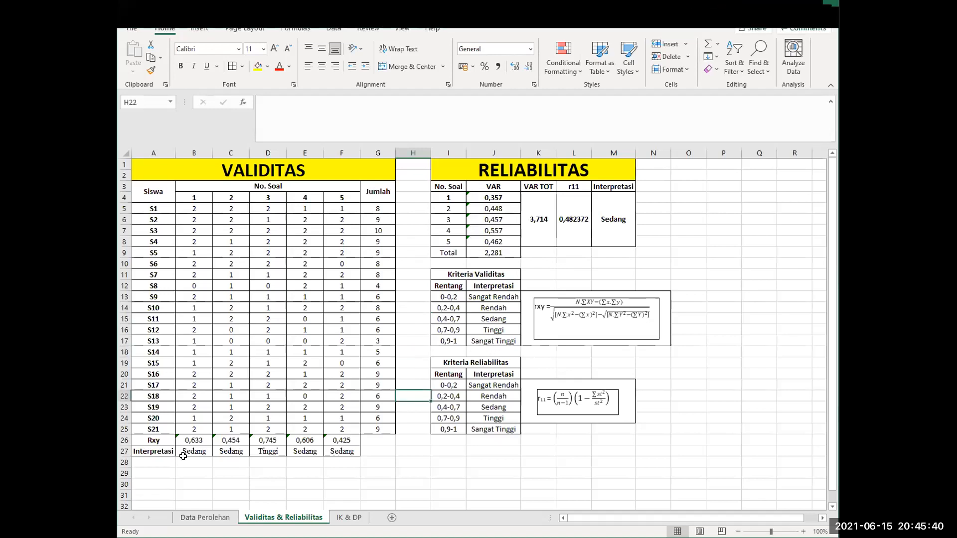
Compare the Rxy coefficients in row 26 and the Interpretasi IF formulas in row 27 with the Kriteria Validitas ranges.
{"action": "left_click", "coordinate": [194, 440]}
{"action": "left_click", "coordinate": [231, 451]}
{"action": "left_click", "coordinate": [268, 440]}
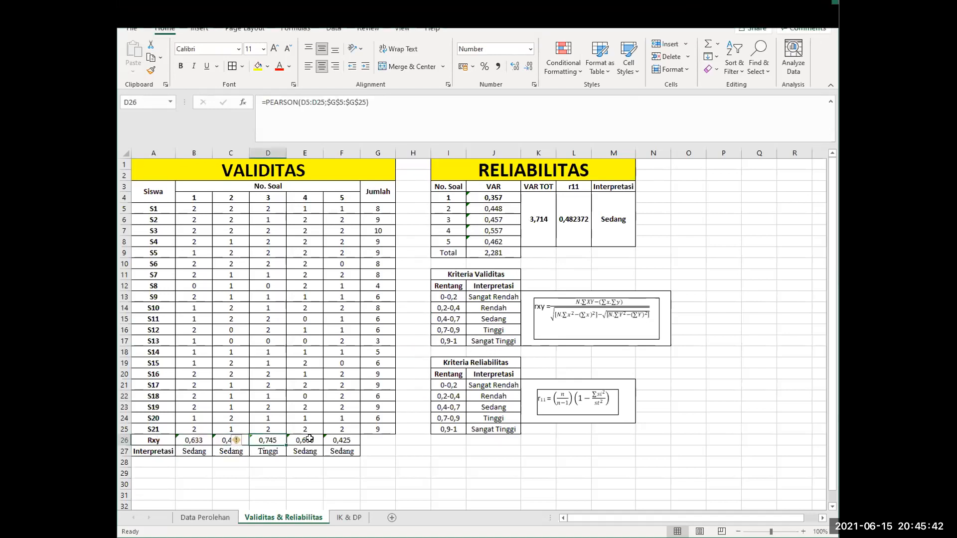
{"action": "left_click", "coordinate": [413, 462]}
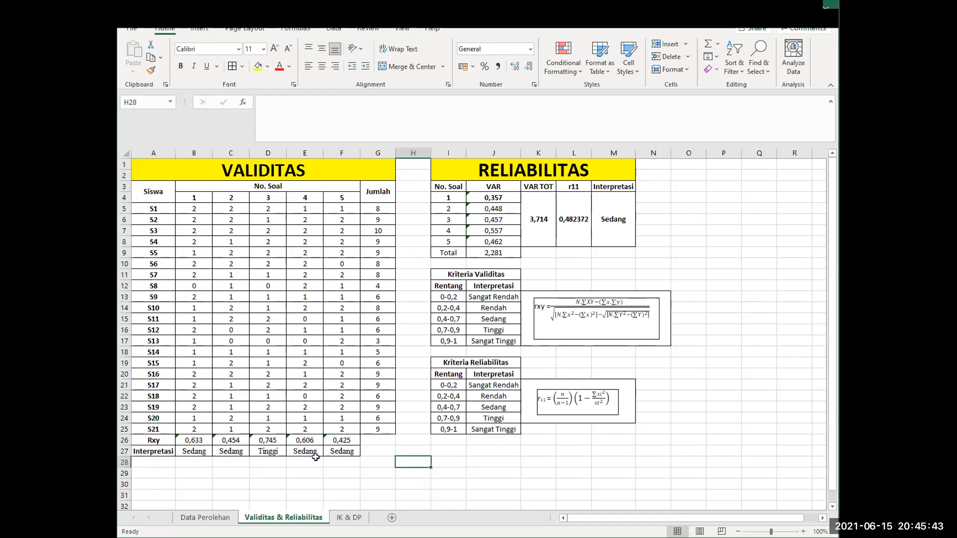
{"action": "left_click", "coordinate": [196, 451]}
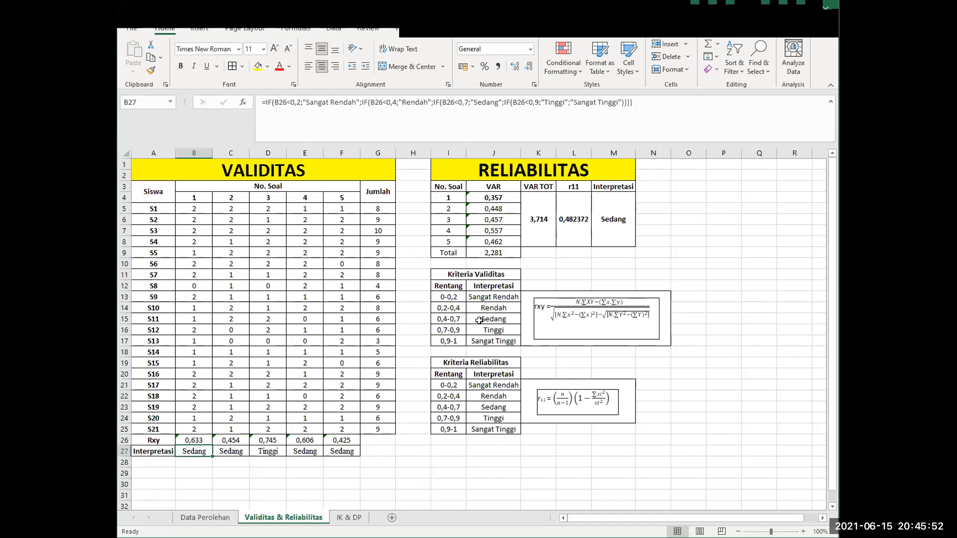
{"action": "left_click", "coordinate": [268, 453]}
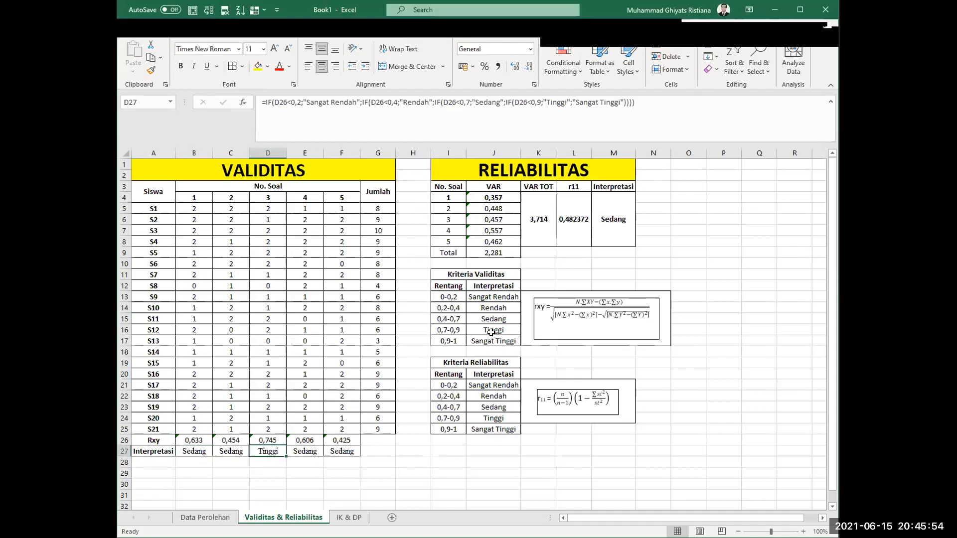
{"action": "left_click", "coordinate": [379, 438]}
{"action": "left_click", "coordinate": [314, 451]}
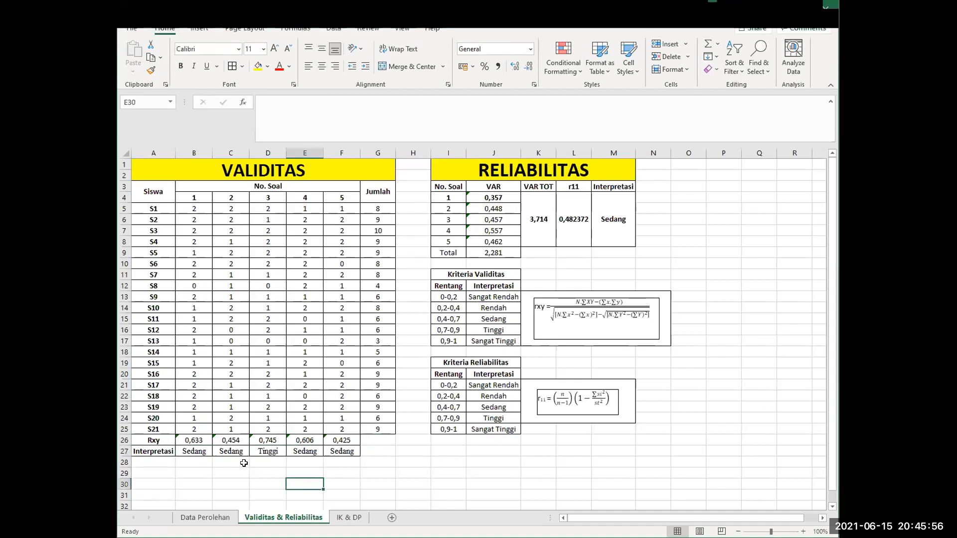
{"action": "left_click", "coordinate": [199, 468]}
{"action": "left_click", "coordinate": [268, 451]}
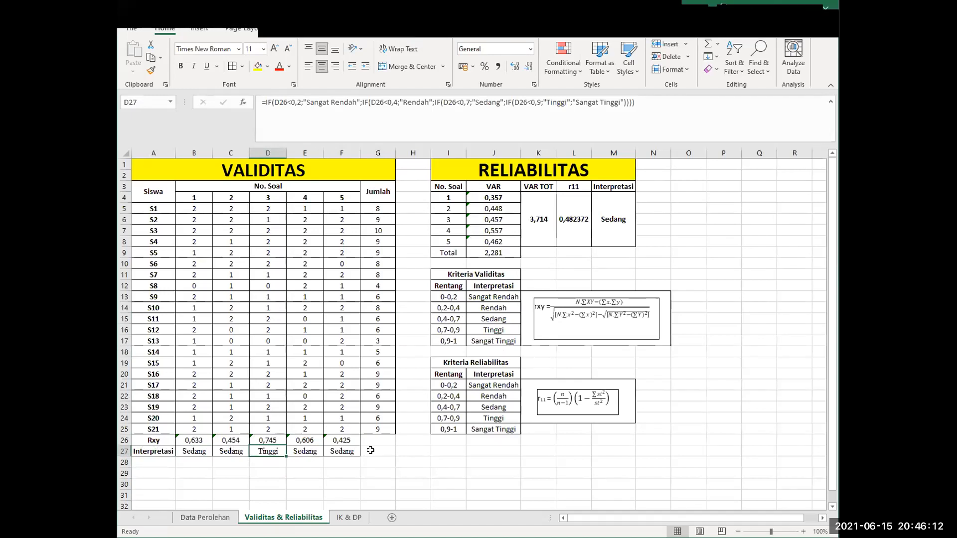
Review the validity results in B26:F27 and the RELIABILITAS table in I1:M9.
{"action": "left_click_drag", "start_coordinate": [342, 452], "coordinate": [208, 439]}
{"action": "left_click", "coordinate": [194, 462]}
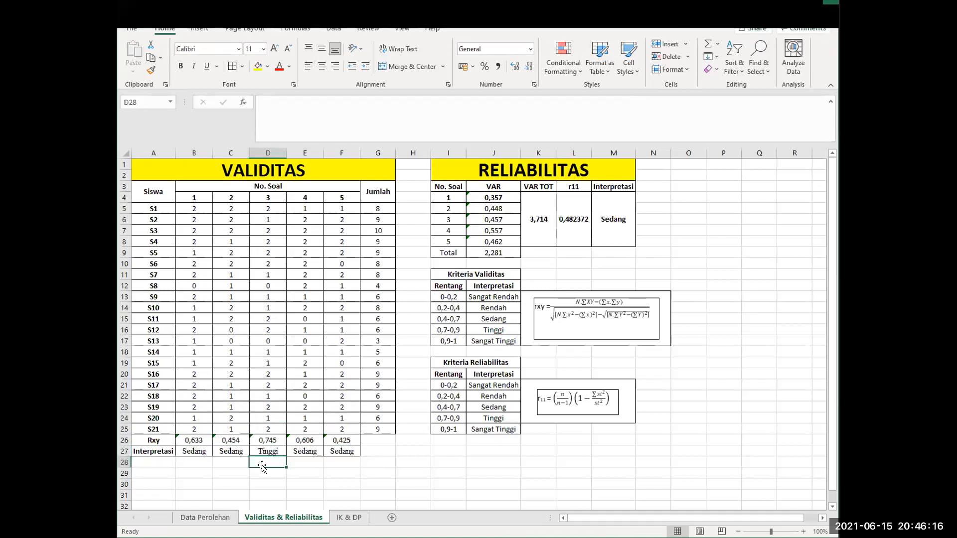
{"action": "left_click", "coordinate": [193, 454]}
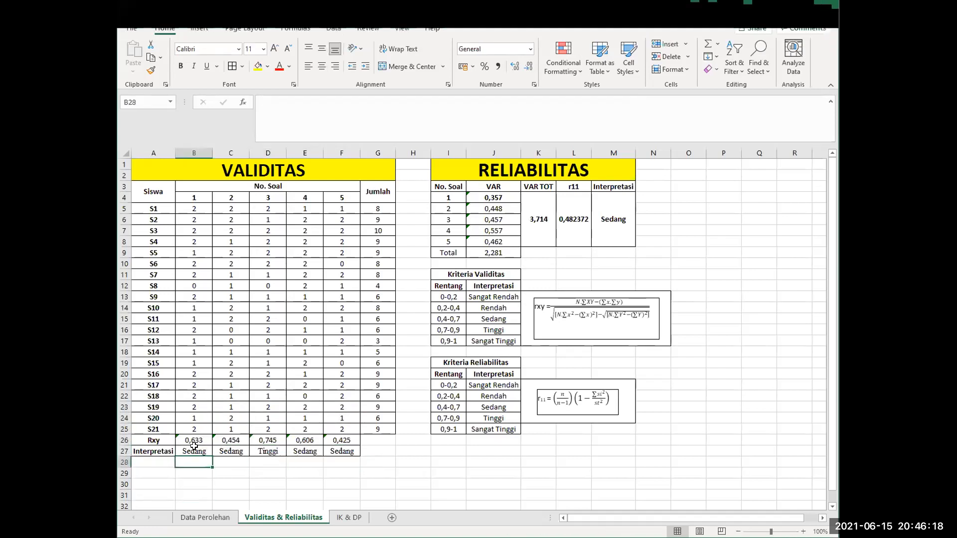
{"action": "left_click", "coordinate": [170, 464]}
{"action": "left_click", "coordinate": [194, 451]}
{"action": "left_click", "coordinate": [268, 474]}
{"action": "left_click_drag", "start_coordinate": [199, 451], "coordinate": [342, 452]}
{"action": "left_click", "coordinate": [341, 473]}
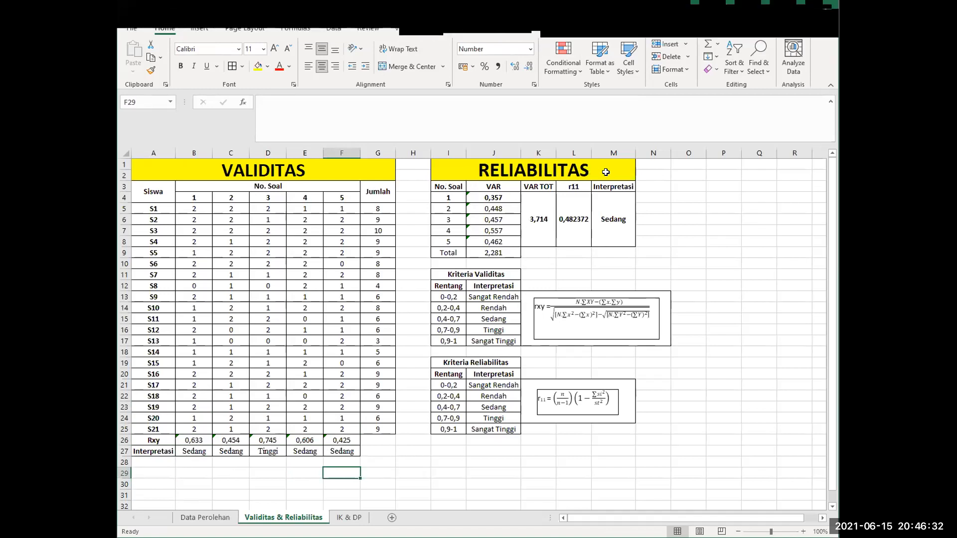
{"action": "left_click_drag", "start_coordinate": [449, 170], "coordinate": [614, 253]}
{"action": "left_click", "coordinate": [688, 220]}
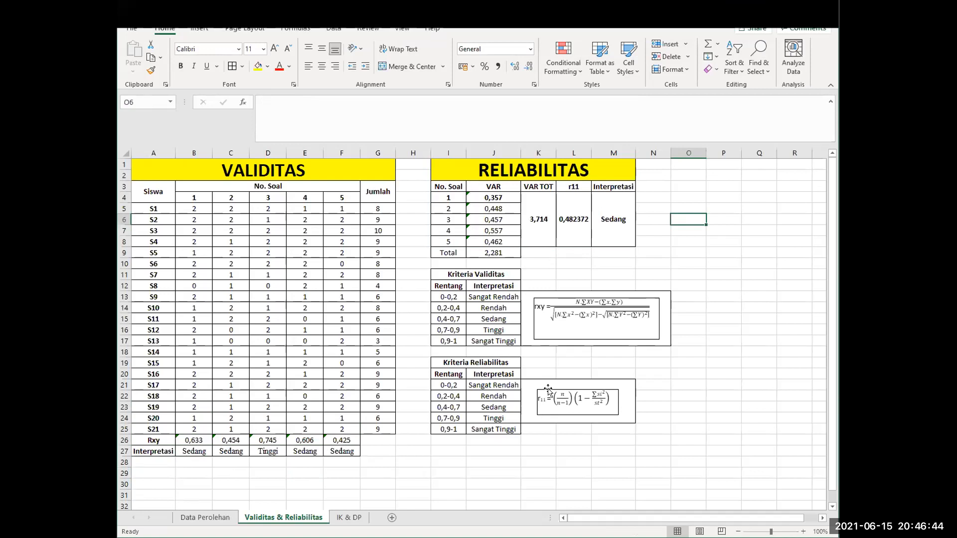
Beside the r11 formula box, enter n in N21 and its description "Banyaknya Soal" in O21.
{"action": "left_click", "coordinate": [654, 385]}
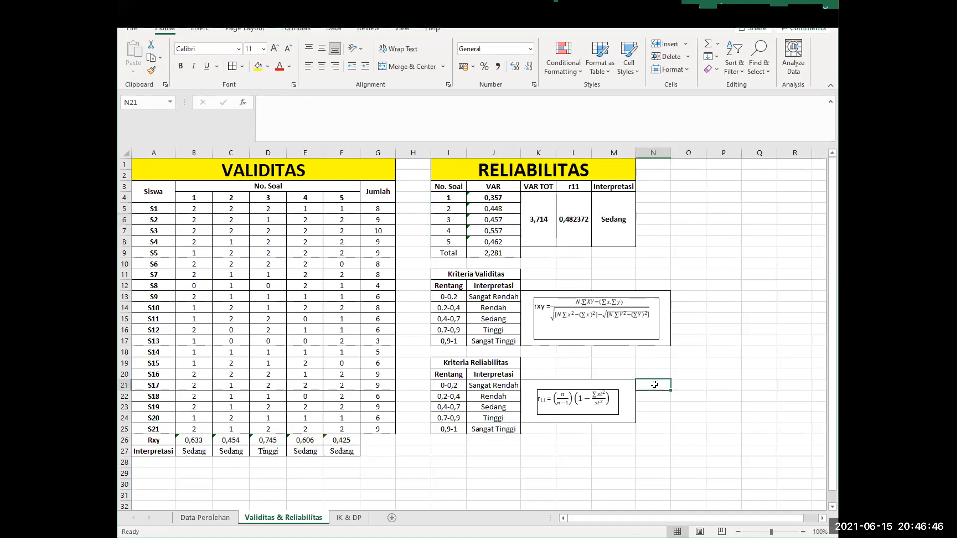
{"action": "type", "text": "n"}
{"action": "key", "text": "Tab"}
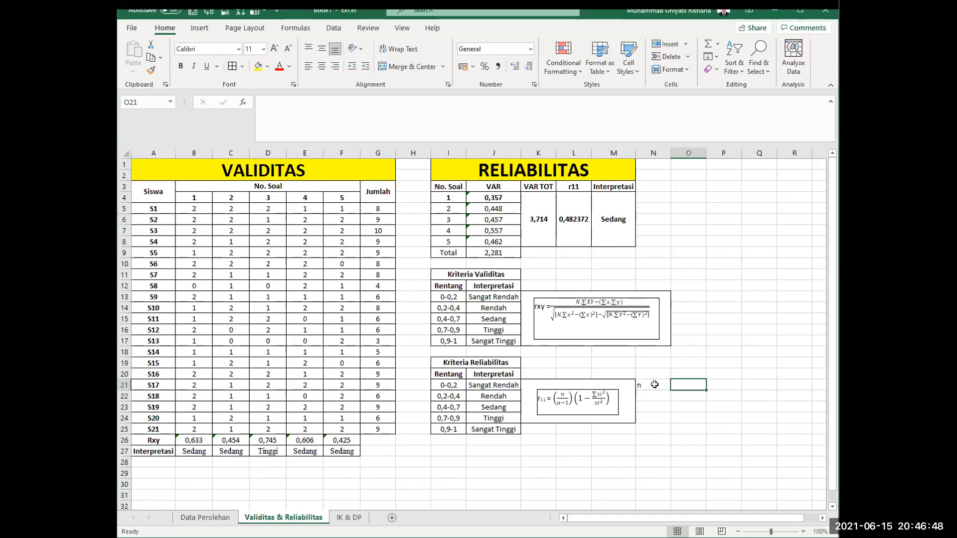
{"action": "type", "text": "banyaknya Soal"}
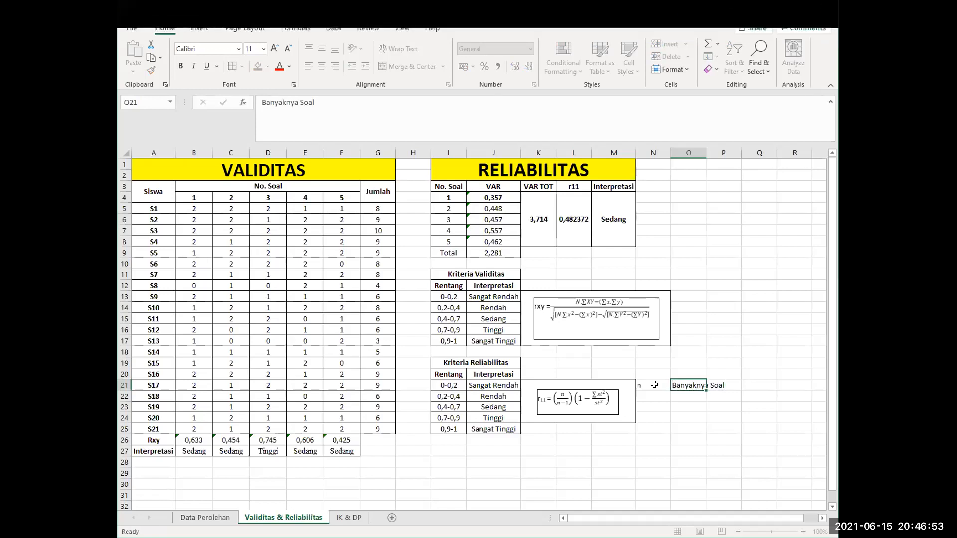
{"action": "key", "text": "Return"}
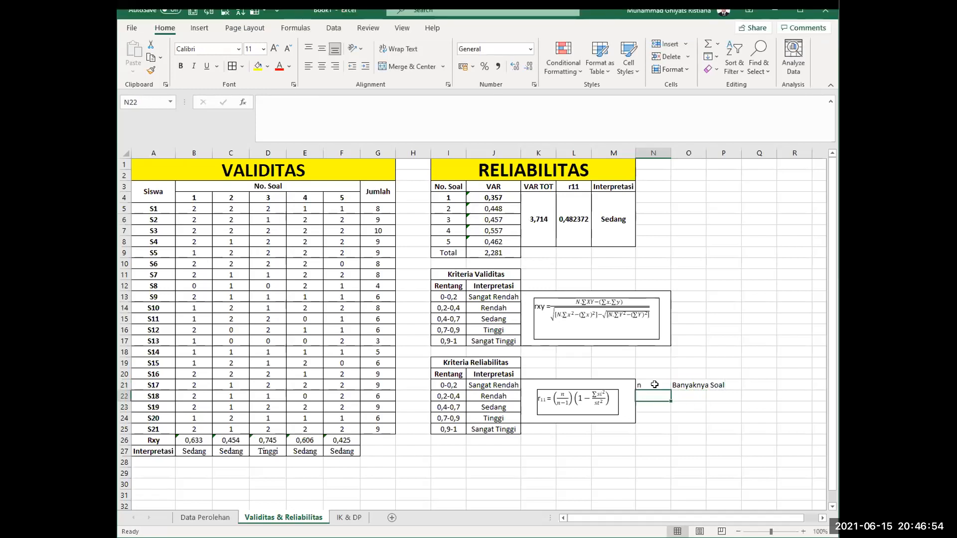
Enter the symbol Si^2 in N22, below n.
{"action": "type", "text": "S"}
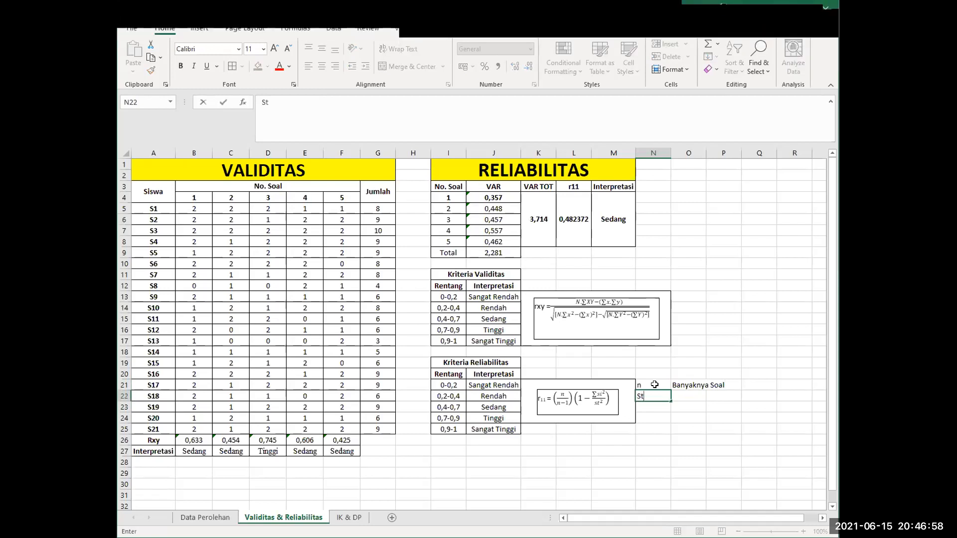
{"action": "type", "text": "i"}
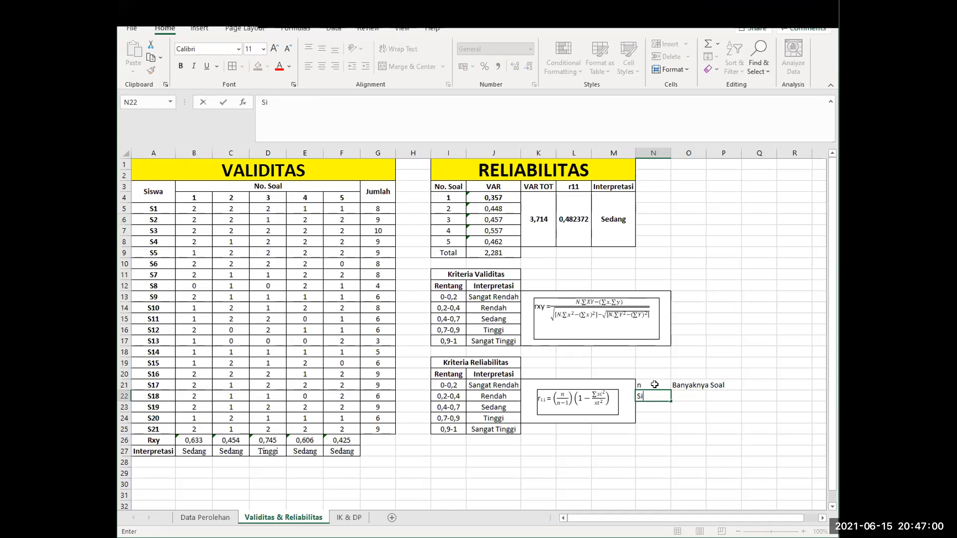
{"action": "type", "text": "^2"}
{"action": "key", "text": "Return"}
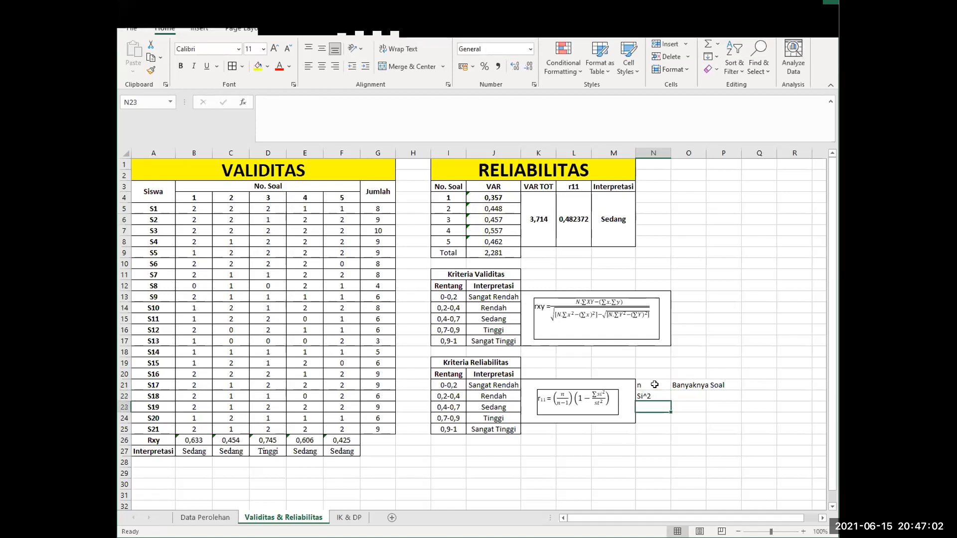
Enter the symbol St^2 in N23, below Si^2.
{"action": "type", "text": "St"}
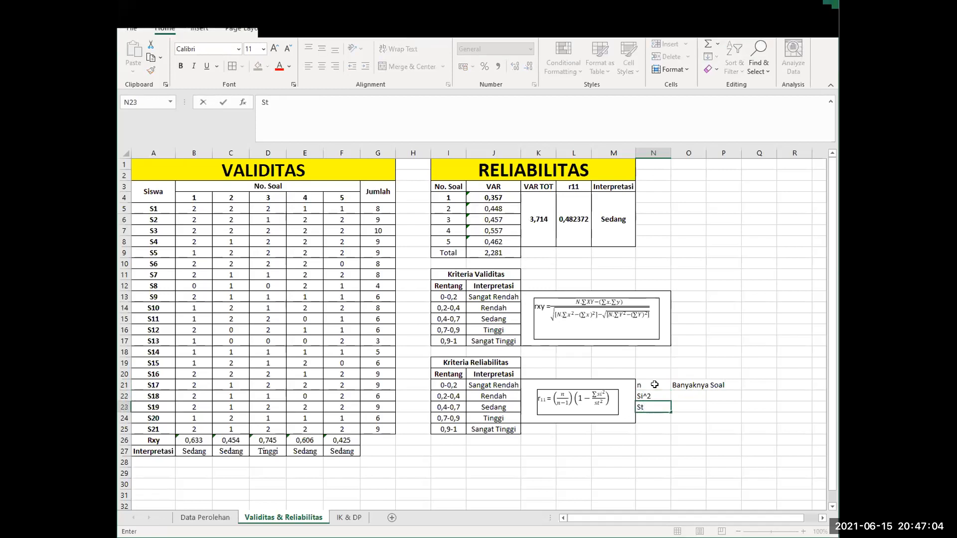
{"action": "type", "text": "^2"}
{"action": "key", "text": "Return"}
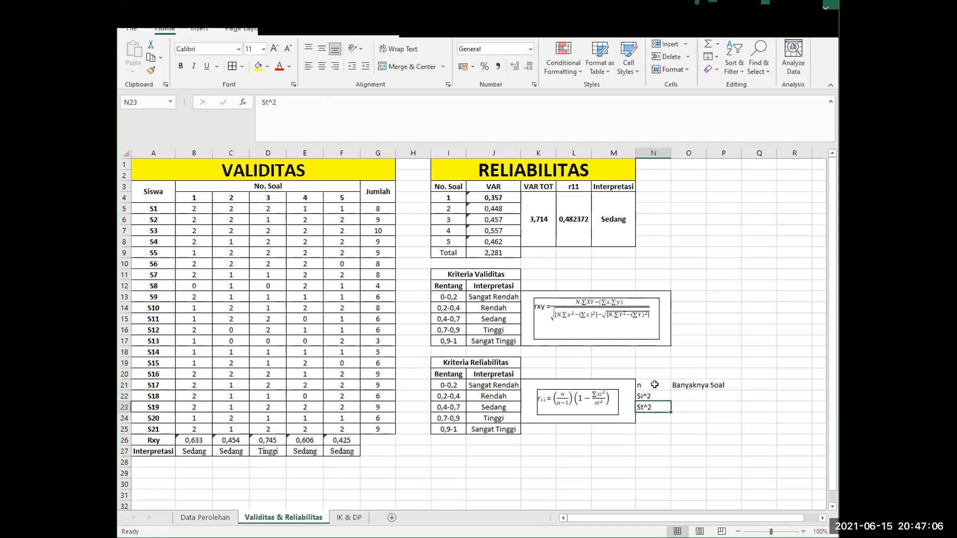
Describe the symbols Si^2 and St^2 as "Varians Tiap Soal" in O22 and "Varians Total" in O23.
{"action": "key", "text": "Up"}
{"action": "key", "text": "Up"}
{"action": "key", "text": "Right"}
{"action": "type", "text": "Varian"}
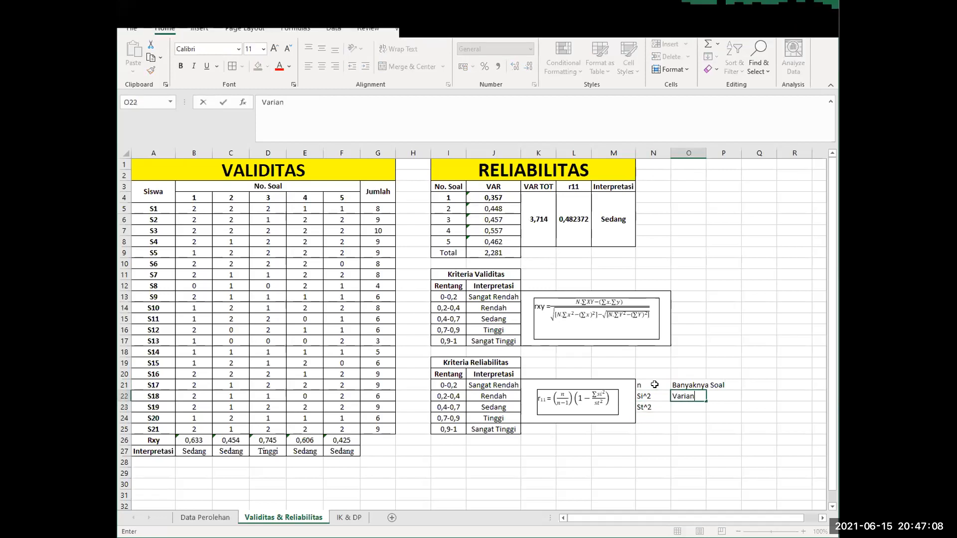
{"action": "type", "text": "s Tiap Soal"}
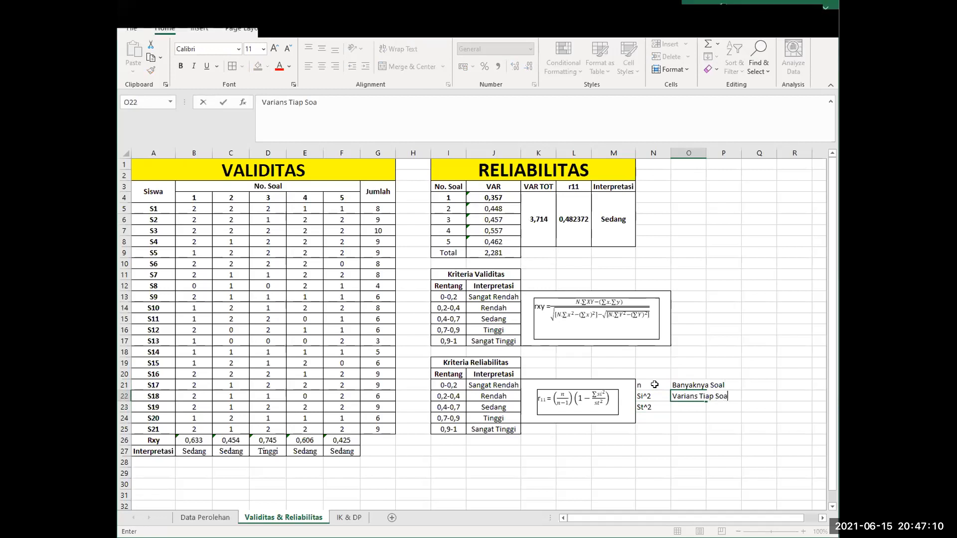
{"action": "key", "text": "Return"}
{"action": "type", "text": "V"}
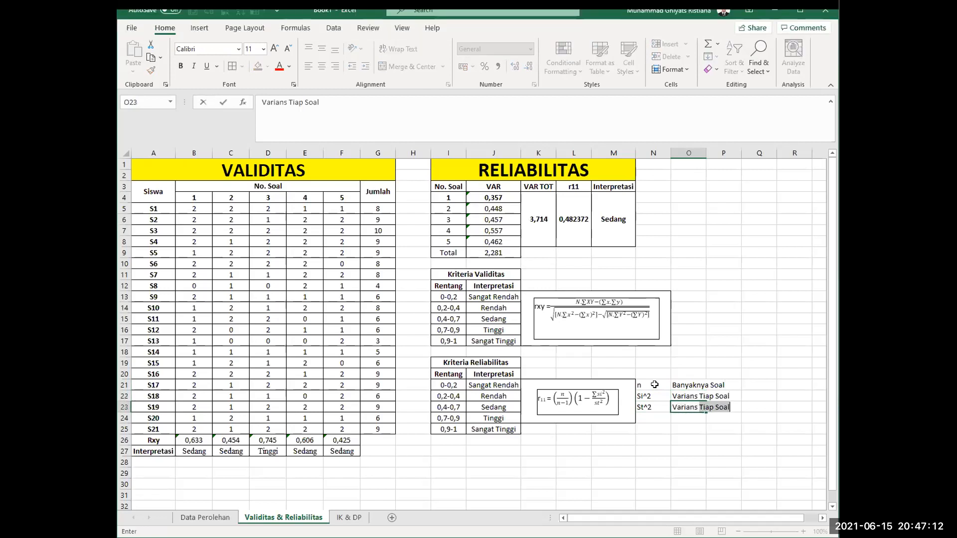
{"action": "type", "text": "arians Total"}
{"action": "key", "text": "Return"}
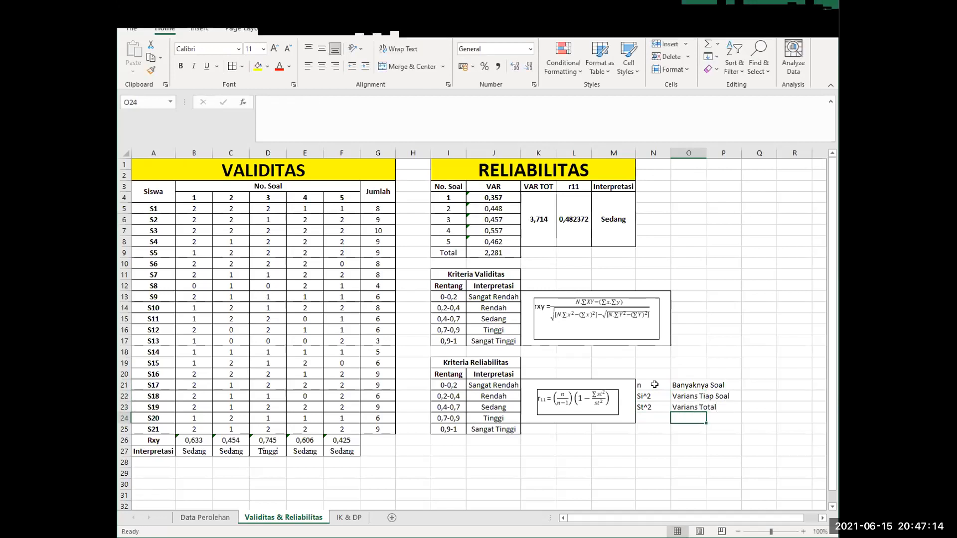
Compare the VAR.S formulas in the VAR column, J4:J7, with the question 1 scores in B5:B25 and the variance symbols.
{"action": "key", "text": "Up"}
{"action": "key", "text": "Up"}
{"action": "key", "text": "Left"}
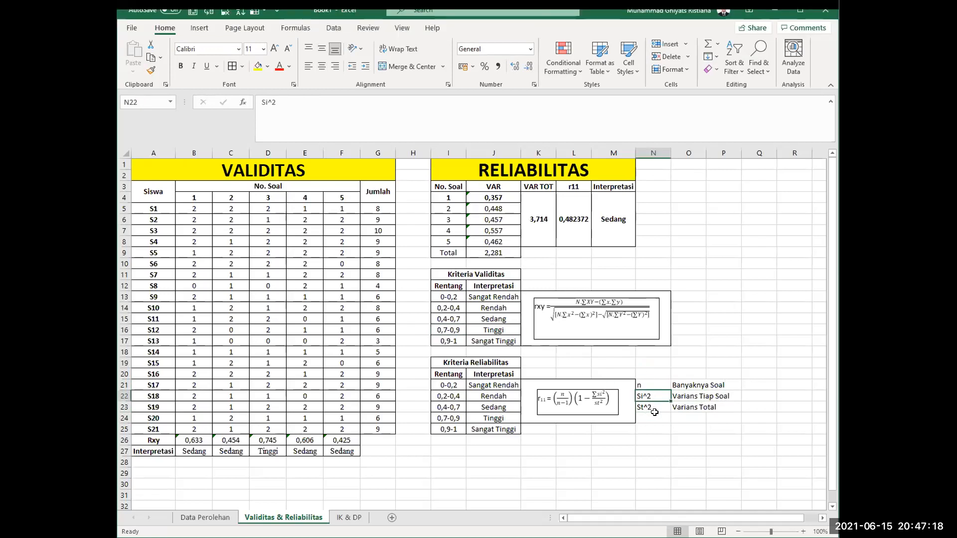
{"action": "left_click", "coordinate": [679, 407]}
{"action": "left_click", "coordinate": [477, 199]}
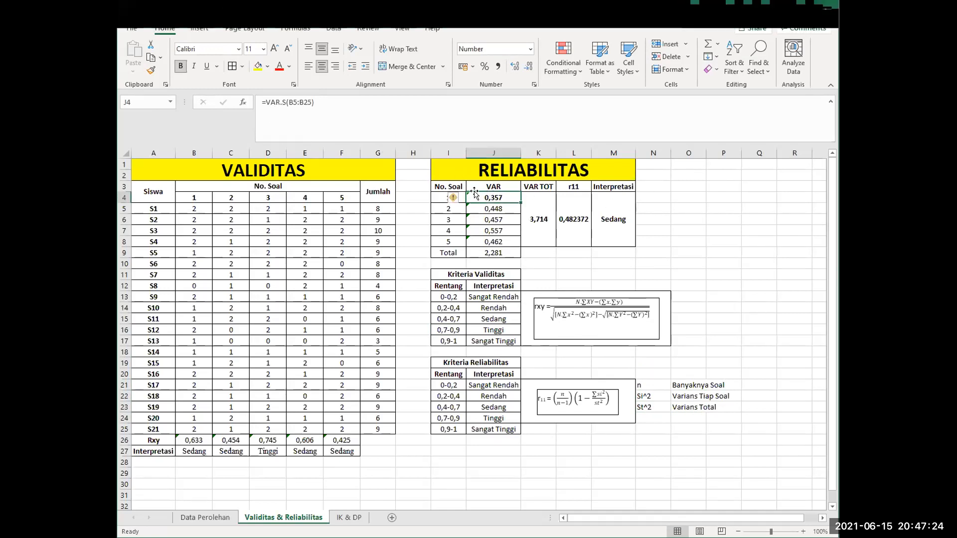
{"action": "left_click_drag", "start_coordinate": [196, 208], "coordinate": [192, 419]}
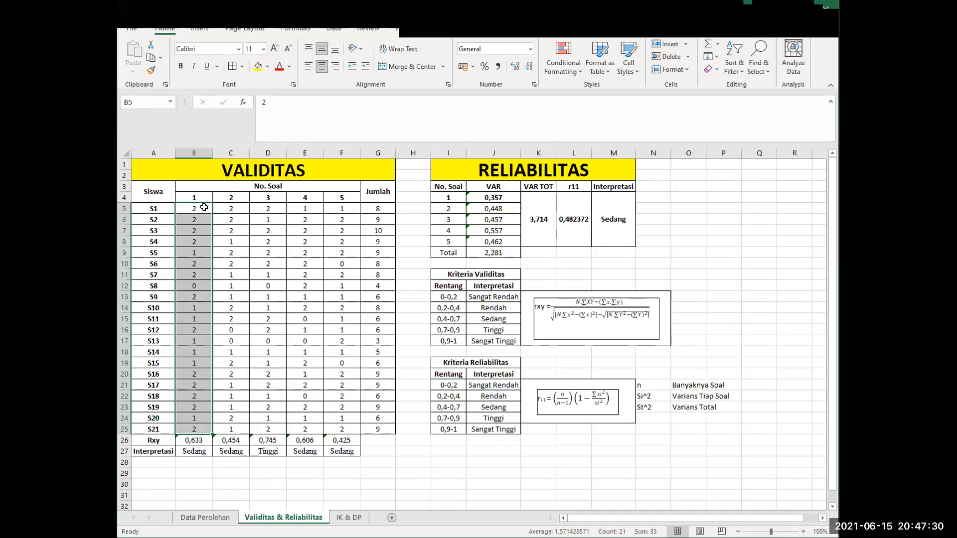
{"action": "left_click", "coordinate": [239, 216]}
{"action": "left_click", "coordinate": [499, 196]}
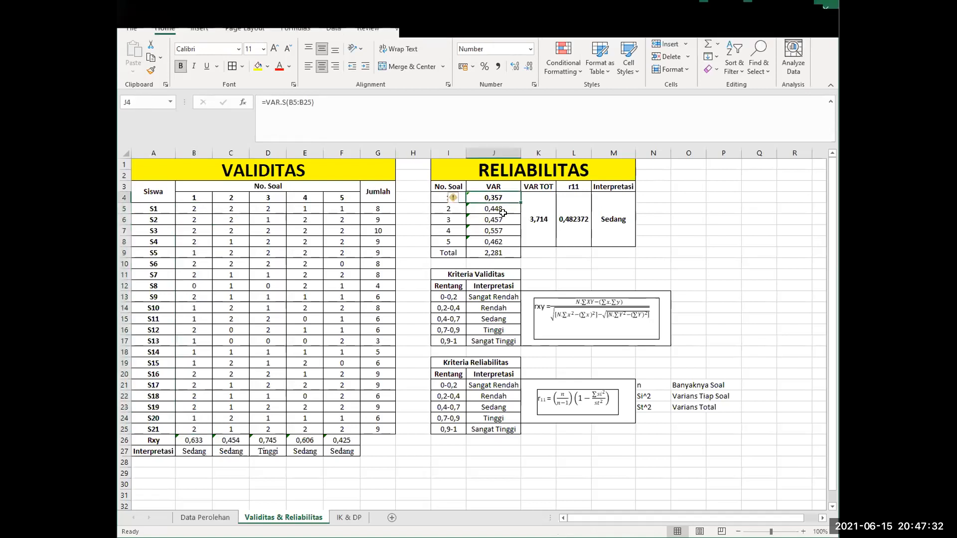
{"action": "left_click", "coordinate": [489, 208]}
{"action": "left_click", "coordinate": [480, 222]}
{"action": "left_click", "coordinate": [485, 231]}
{"action": "left_click", "coordinate": [664, 275]}
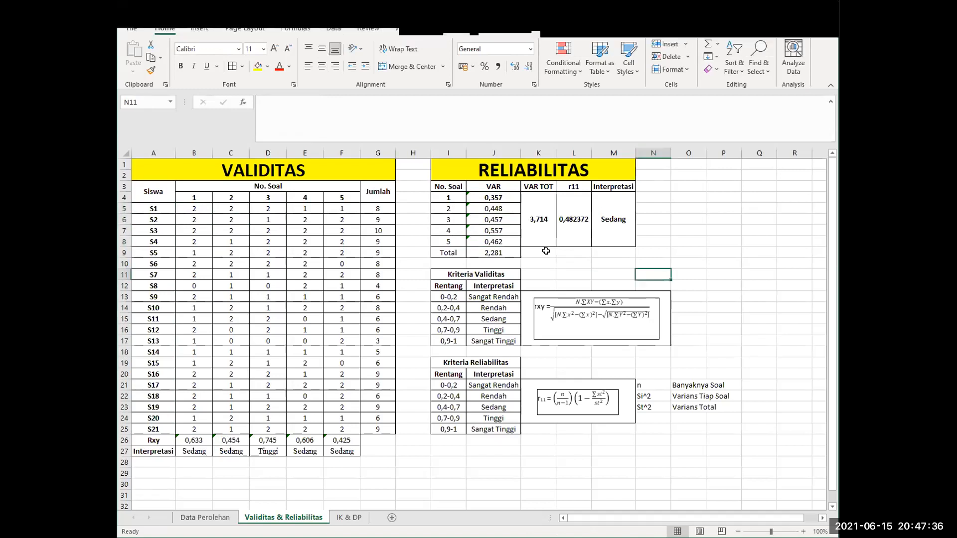
{"action": "left_click", "coordinate": [688, 275]}
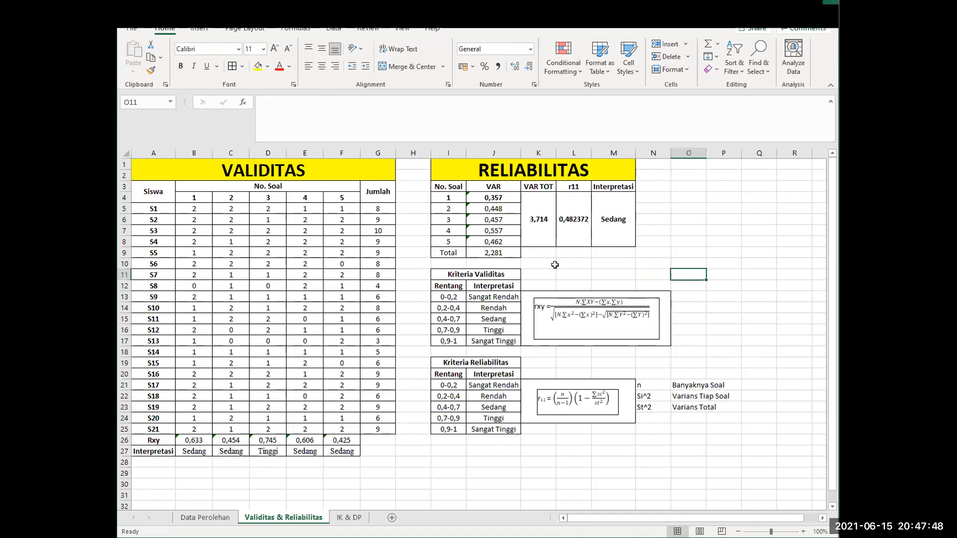
Check the item variance sum in J9 against J4:J8, and the VAR TOT formula in K4 against the Jumlah scores in G5:G25.
{"action": "left_click", "coordinate": [457, 252]}
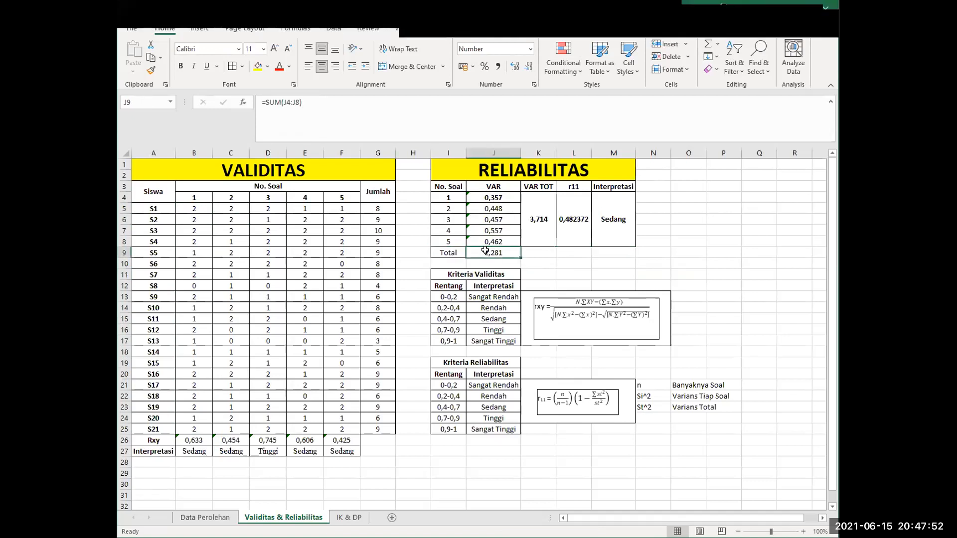
{"action": "left_click_drag", "start_coordinate": [493, 198], "coordinate": [492, 239]}
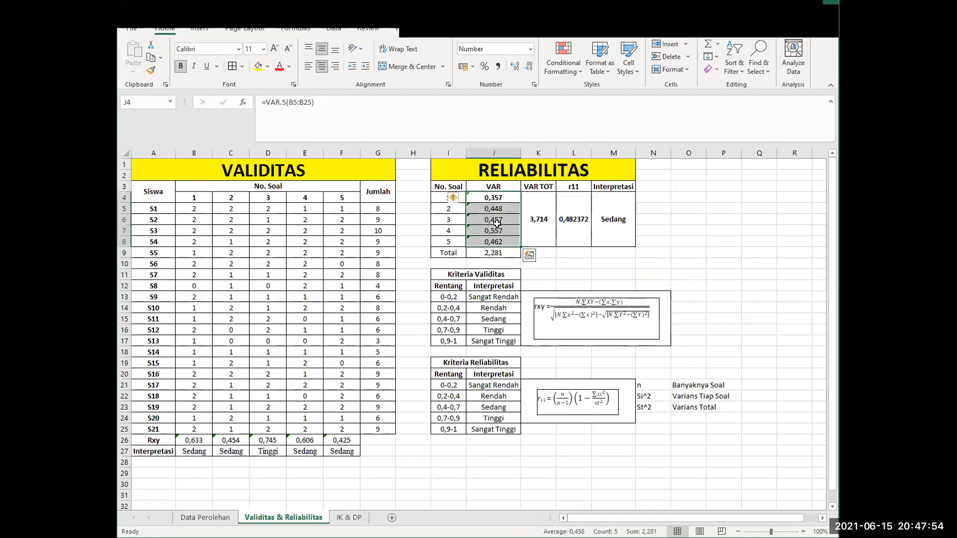
{"action": "left_click", "coordinate": [614, 274]}
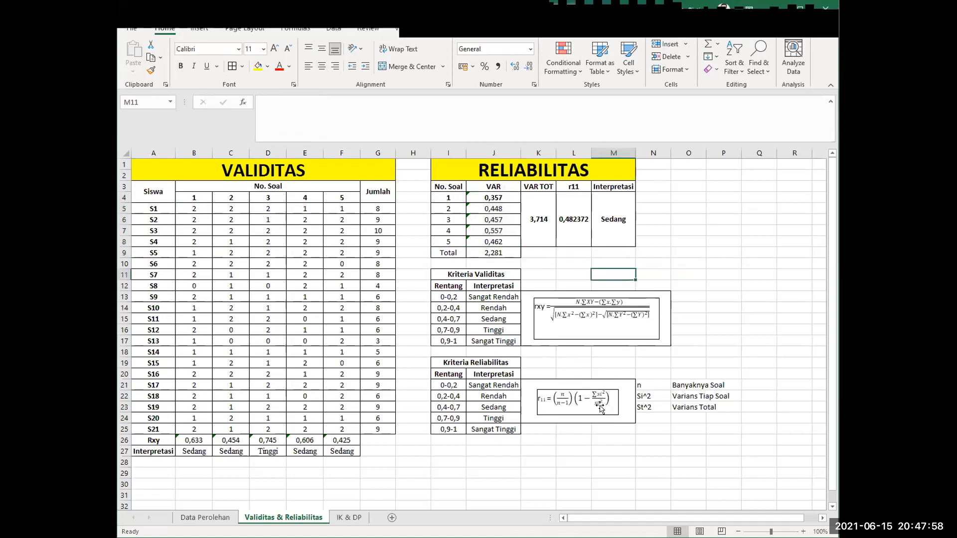
{"action": "left_click", "coordinate": [528, 206]}
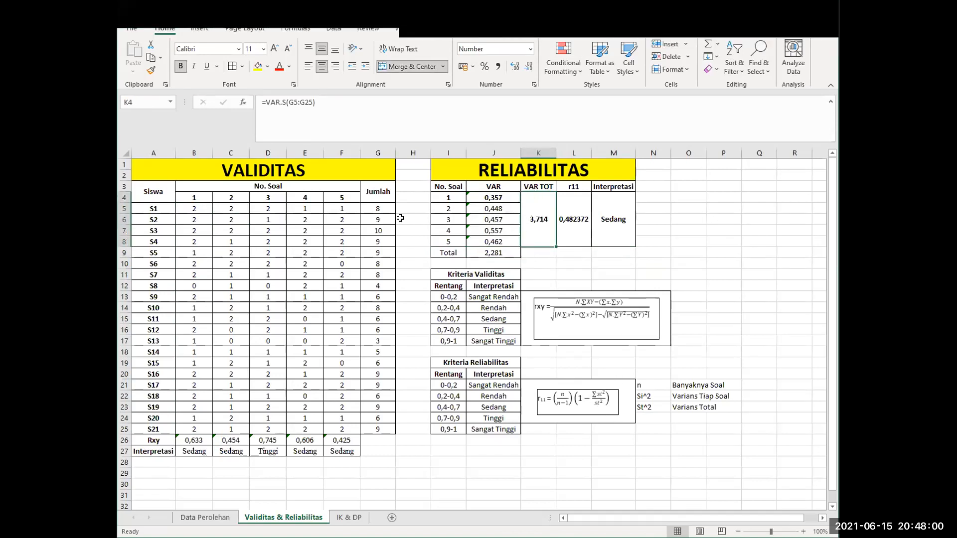
{"action": "left_click_drag", "start_coordinate": [382, 207], "coordinate": [378, 430]}
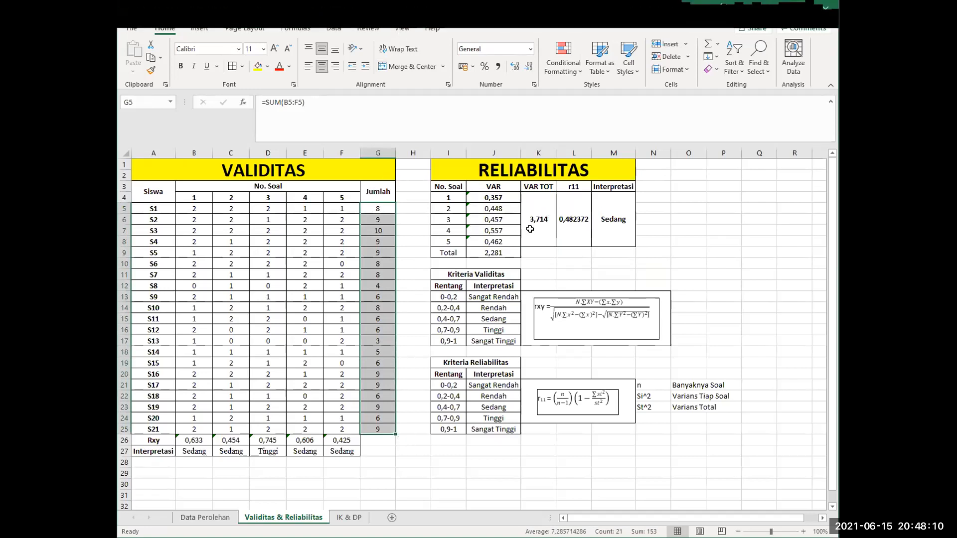
{"action": "left_click", "coordinate": [572, 269]}
{"action": "left_click", "coordinate": [479, 220]}
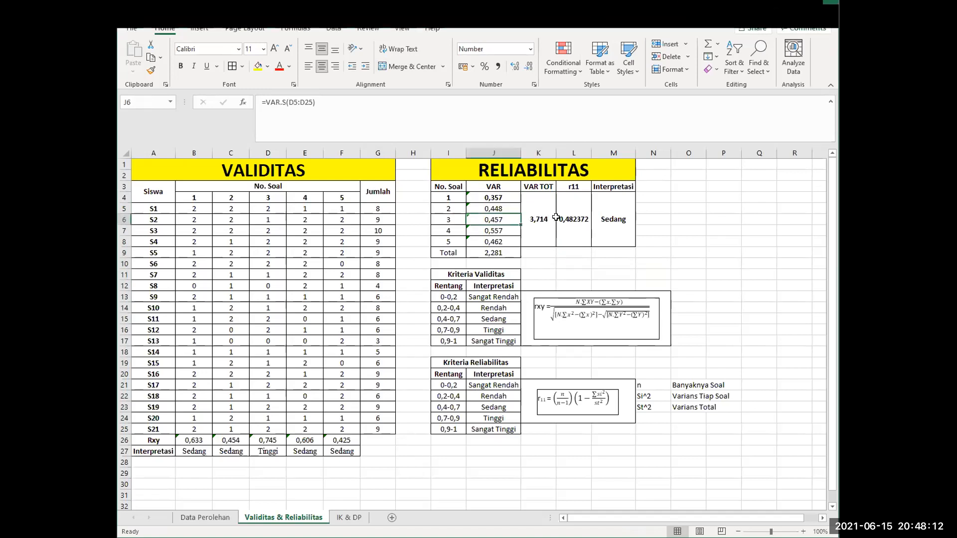
Inspect the r11 formula in L4 and the cells it references, leaving it unedited.
{"action": "left_click", "coordinate": [574, 203]}
{"action": "left_click", "coordinate": [343, 108]}
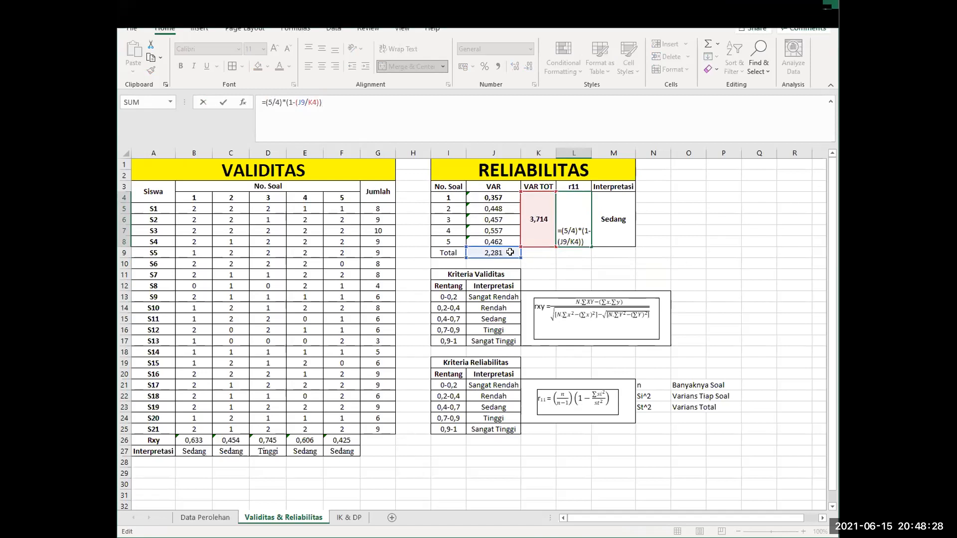
{"action": "left_click", "coordinate": [699, 252]}
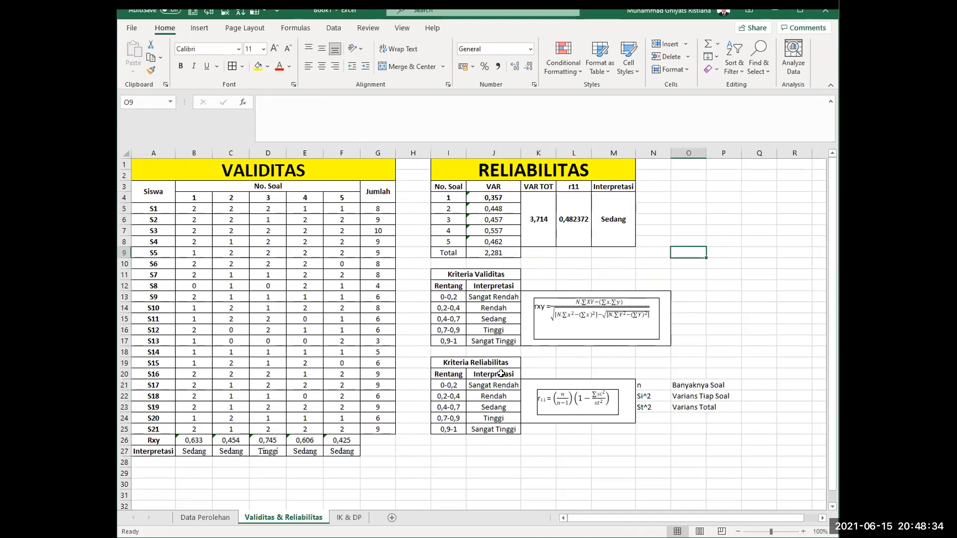
Review the Rentang and Interpretasi categories of the Kriteria Reliabilitas table.
{"action": "left_click_drag", "start_coordinate": [439, 363], "coordinate": [448, 430]}
{"action": "left_click", "coordinate": [448, 421]}
{"action": "left_click_drag", "start_coordinate": [456, 365], "coordinate": [449, 429]}
{"action": "left_click", "coordinate": [563, 440]}
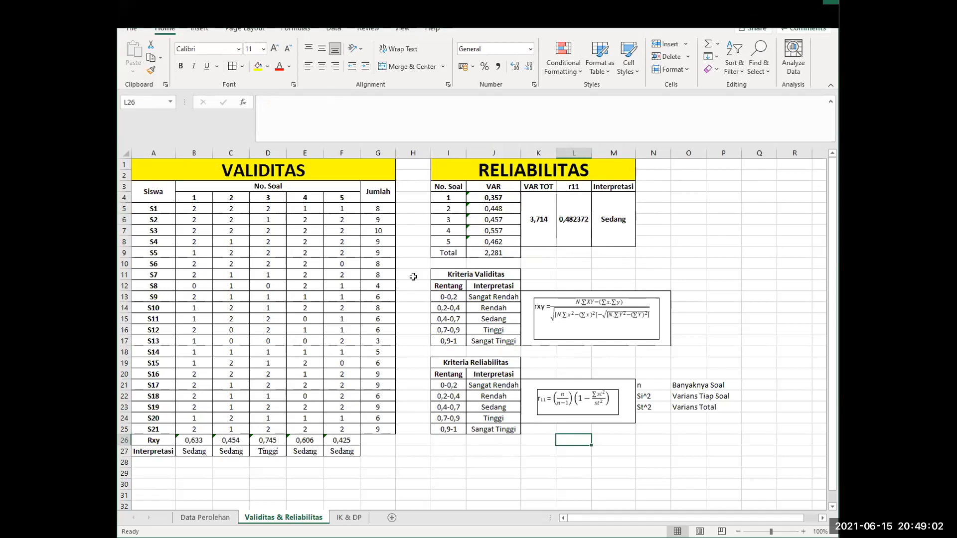
Open the IK & DP sheet and review the DAYA PEMBEDA and INDEKS KESUKARAN tables beside the grouped student scores.
{"action": "left_click", "coordinate": [355, 520]}
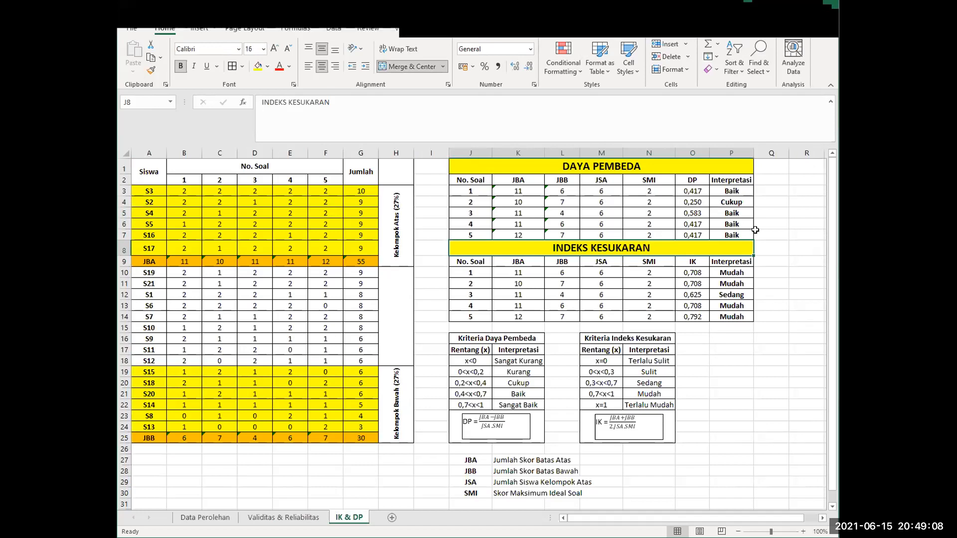
{"action": "left_click", "coordinate": [795, 271]}
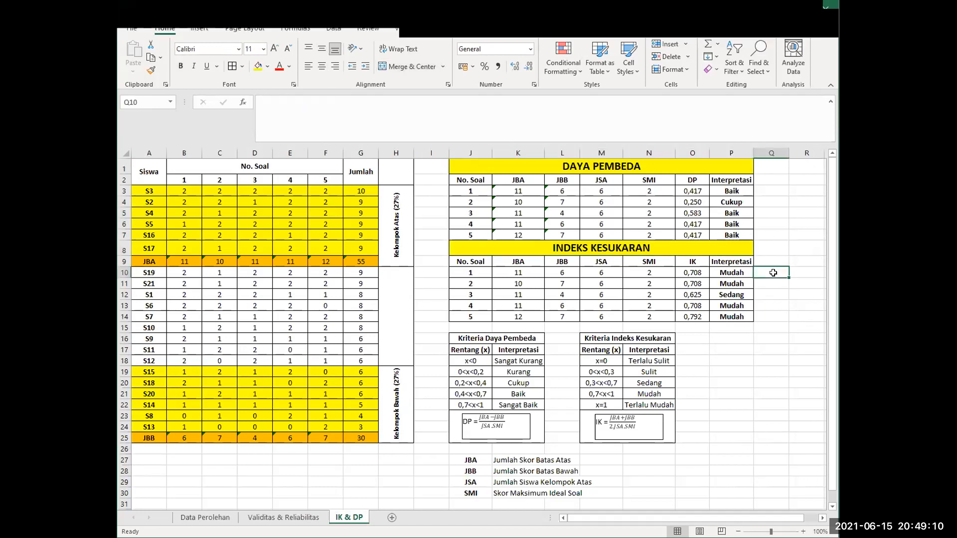
{"action": "left_click", "coordinate": [801, 252]}
{"action": "left_click", "coordinate": [794, 180]}
{"action": "left_click", "coordinate": [797, 166]}
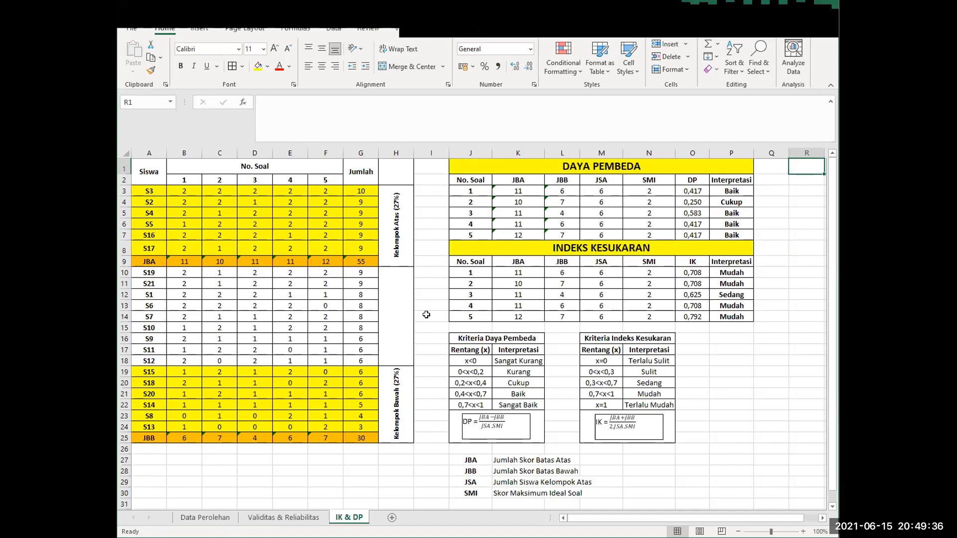
{"action": "left_click", "coordinate": [373, 307]}
{"action": "left_click", "coordinate": [276, 305]}
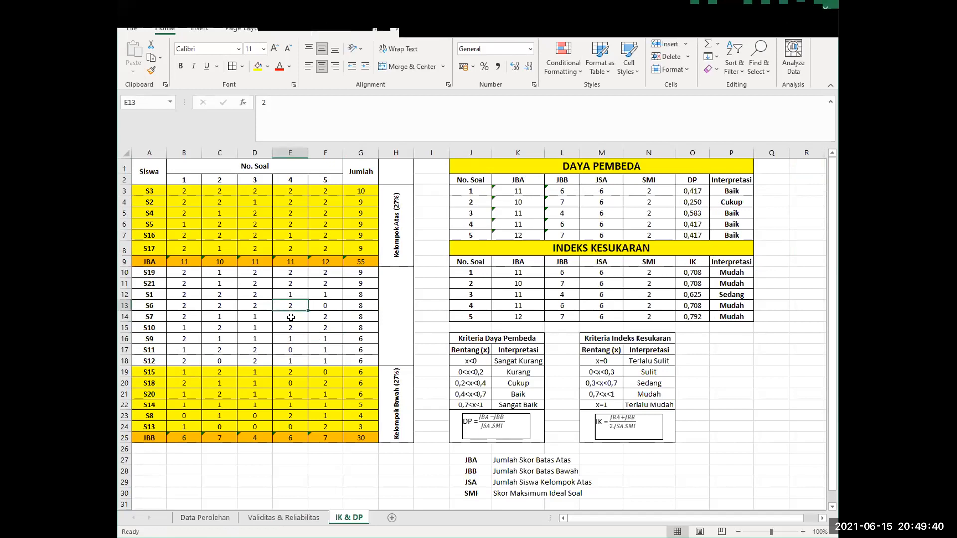
Open the Data Perolehan sheet and examine the students' original scores and totals in A3:G23.
{"action": "left_click", "coordinate": [222, 519]}
{"action": "left_click_drag", "start_coordinate": [149, 186], "coordinate": [357, 409]}
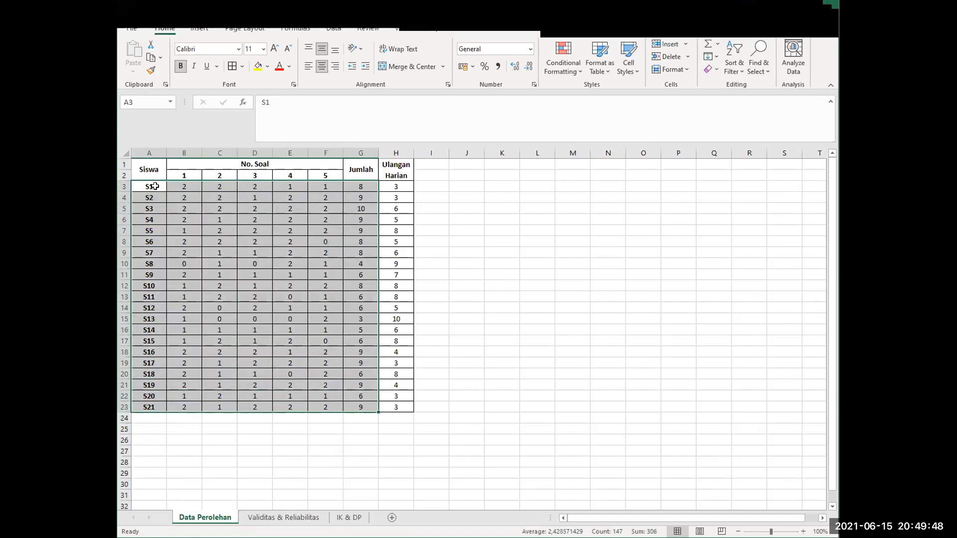
{"action": "left_click_drag", "start_coordinate": [158, 174], "coordinate": [350, 410]}
{"action": "left_click", "coordinate": [502, 363]}
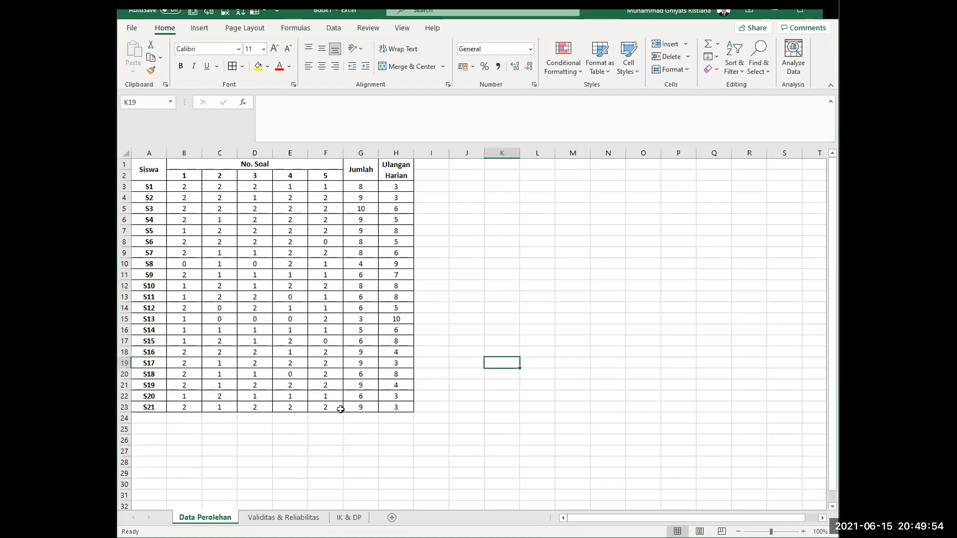
Return to the IK & DP sheet and examine the Kelompok Atas (27%) scores with their JBA row in A3:G9.
{"action": "left_click", "coordinate": [346, 518]}
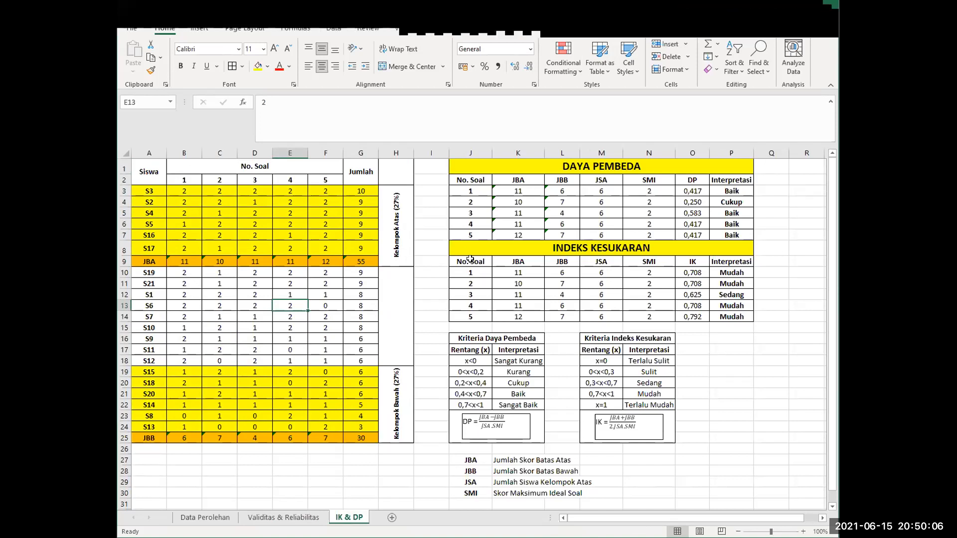
{"action": "left_click_drag", "start_coordinate": [149, 192], "coordinate": [370, 262]}
{"action": "left_click", "coordinate": [415, 215]}
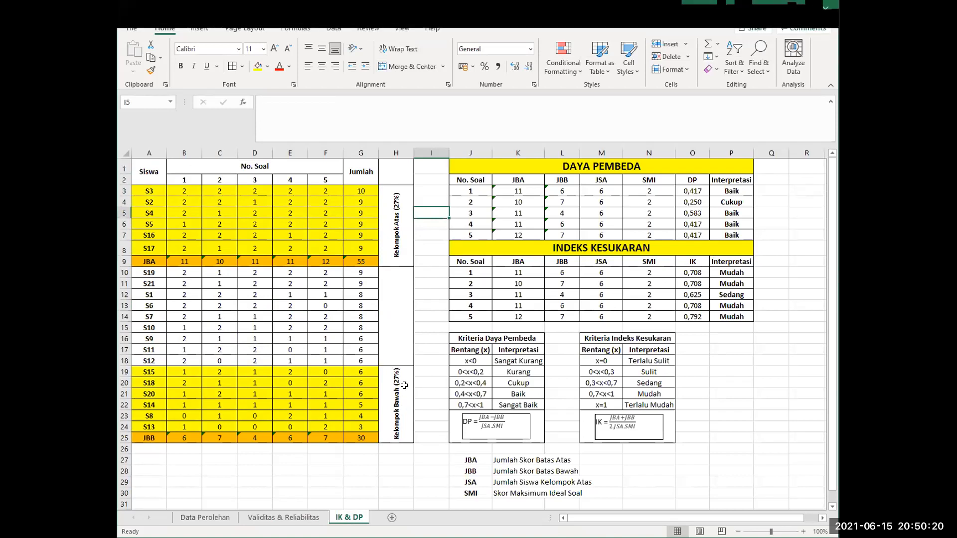
Calculate 27% of the 21 students in C27 with the formula =0,27*21.
{"action": "scroll", "coordinate": [400, 344], "scroll_direction": "down", "scroll_amount": 1}
{"action": "left_click", "coordinate": [230, 423]}
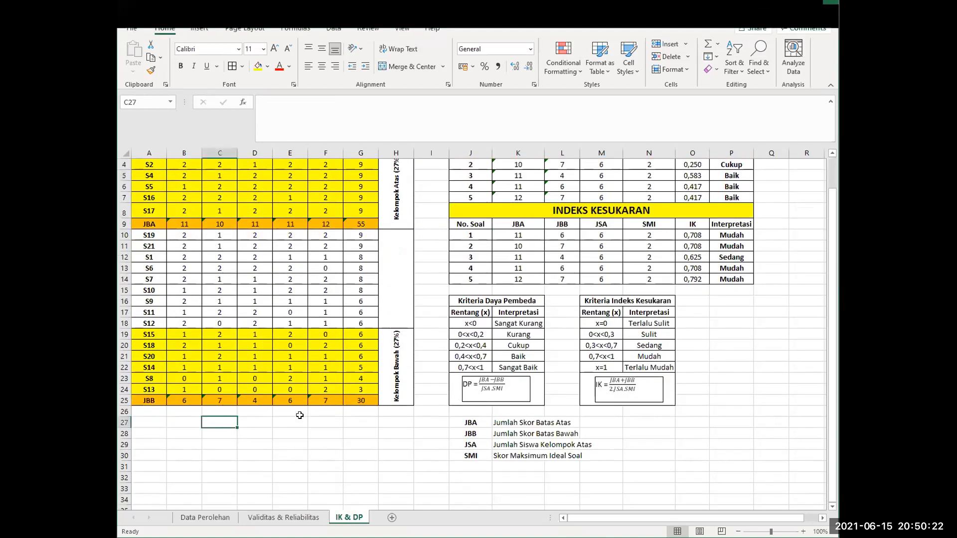
{"action": "type", "text": "="}
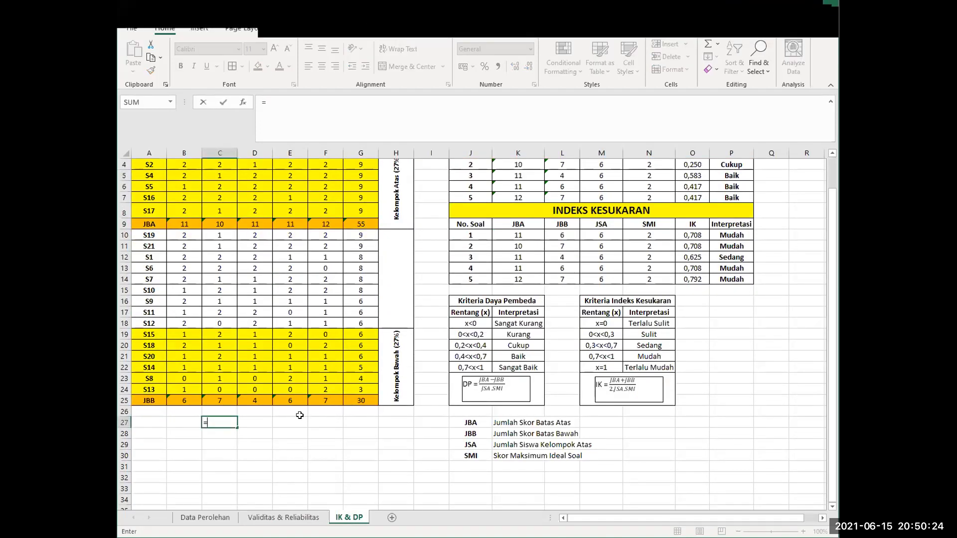
{"action": "type", "text": "0,27*"}
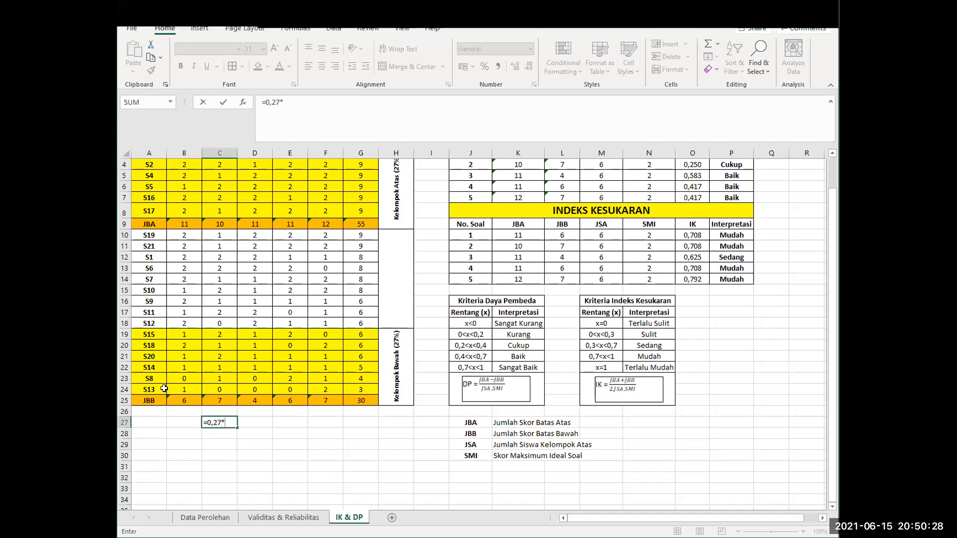
{"action": "scroll", "coordinate": [226, 423], "scroll_direction": "up", "scroll_amount": 1}
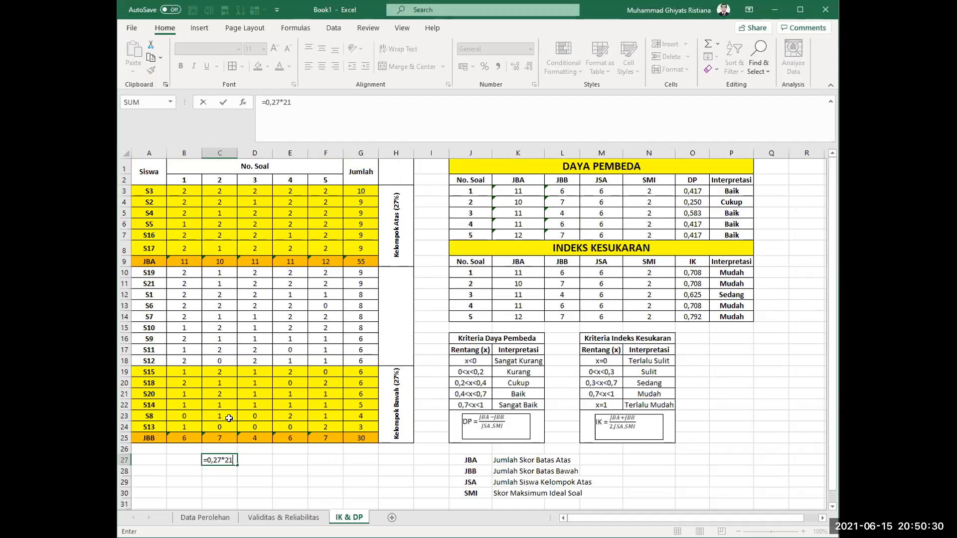
{"action": "key", "text": "ctrl+Return"}
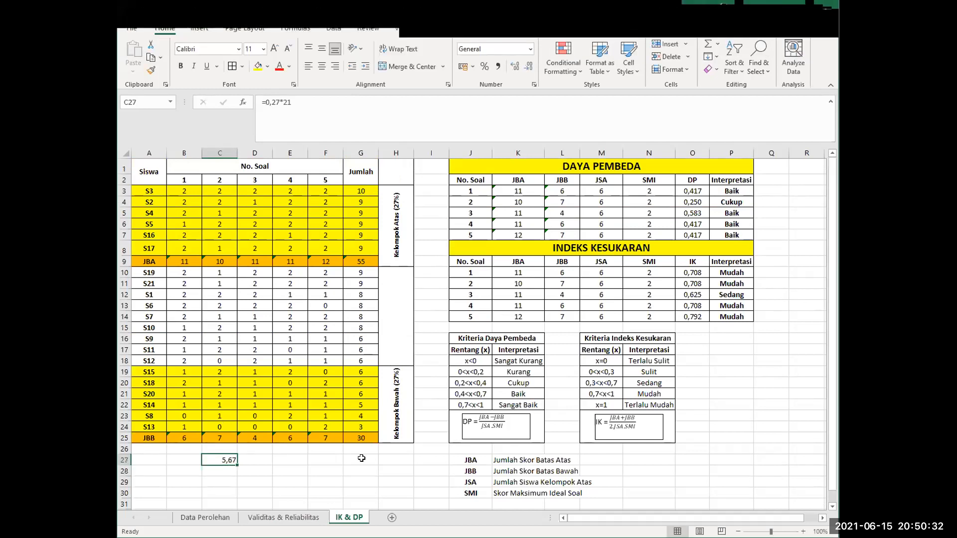
{"action": "key", "text": "Right"}
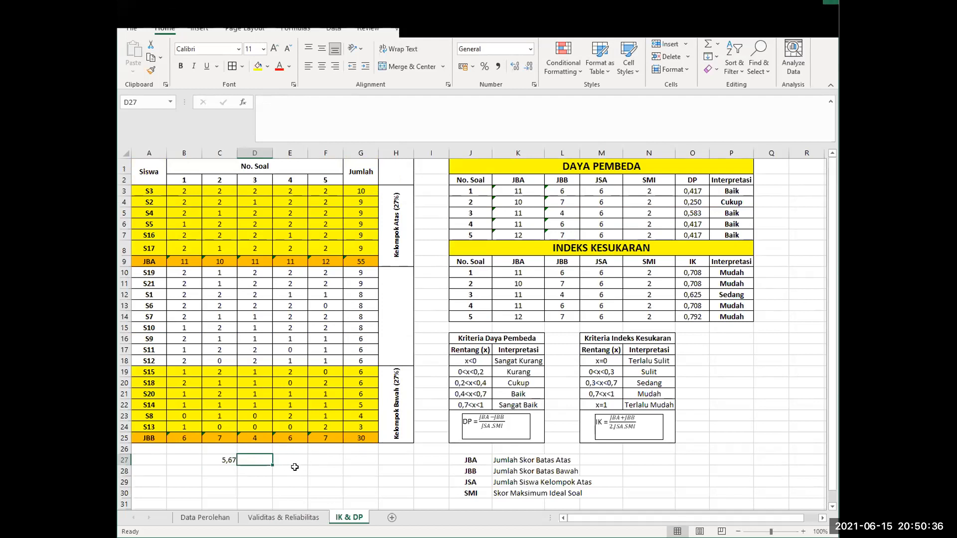
Clear the 27% calculation from C27 on the IK & DP sheet.
{"action": "left_click", "coordinate": [227, 461]}
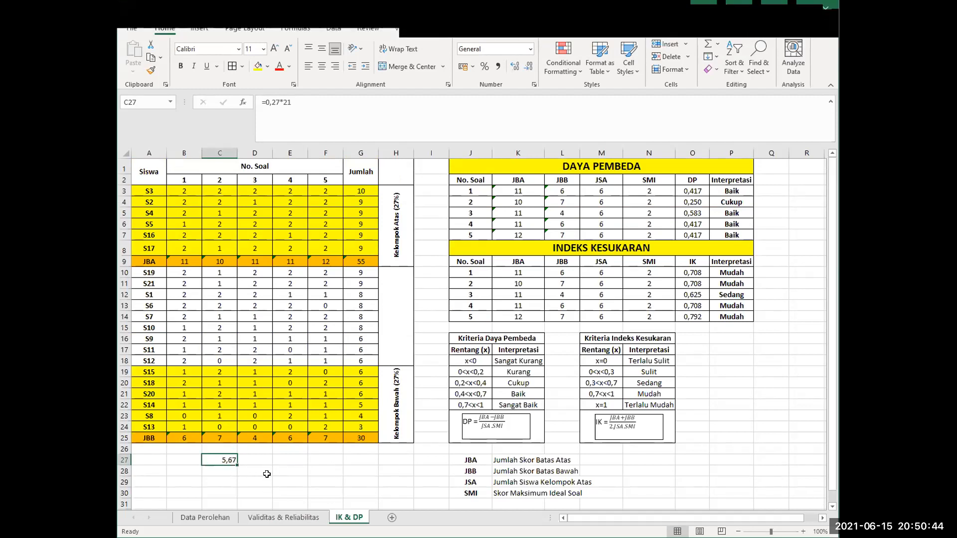
{"action": "key", "text": "Delete"}
Examine the Kelompok Atas (27%) scores in A3:G8 and the Kelompok Bawah (27%) scores in A19:G24.
{"action": "left_click", "coordinate": [409, 249]}
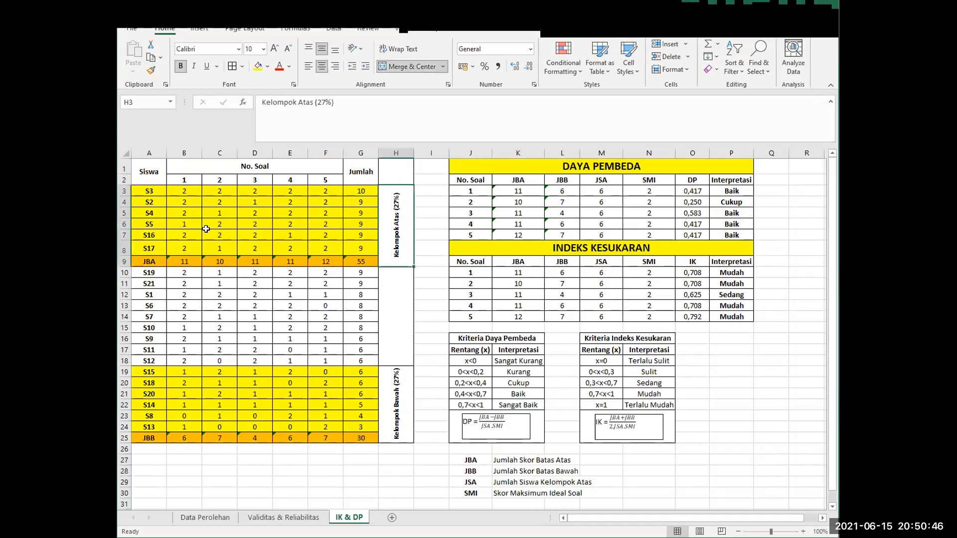
{"action": "left_click_drag", "start_coordinate": [158, 193], "coordinate": [369, 248]}
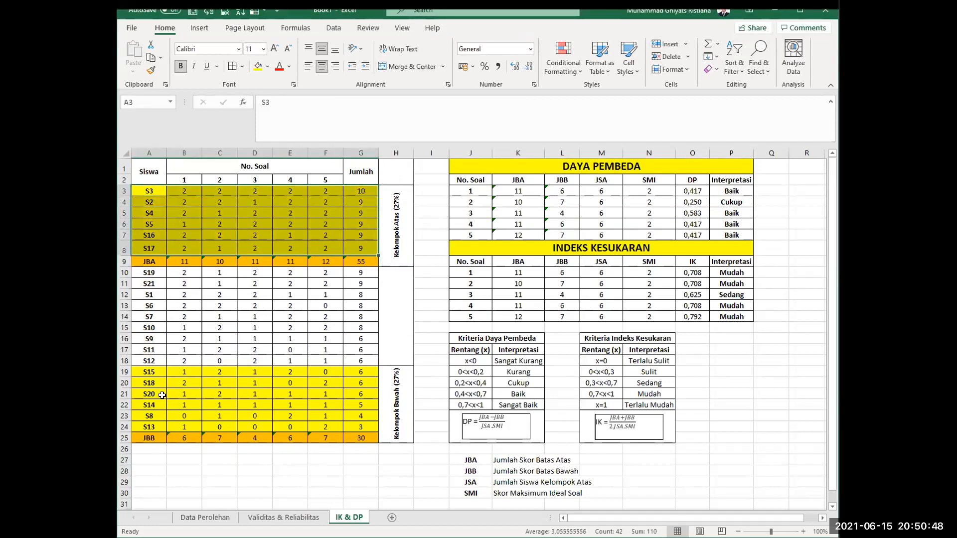
{"action": "left_click_drag", "start_coordinate": [152, 374], "coordinate": [184, 374]}
{"action": "left_click_drag", "start_coordinate": [228, 401], "coordinate": [364, 426]}
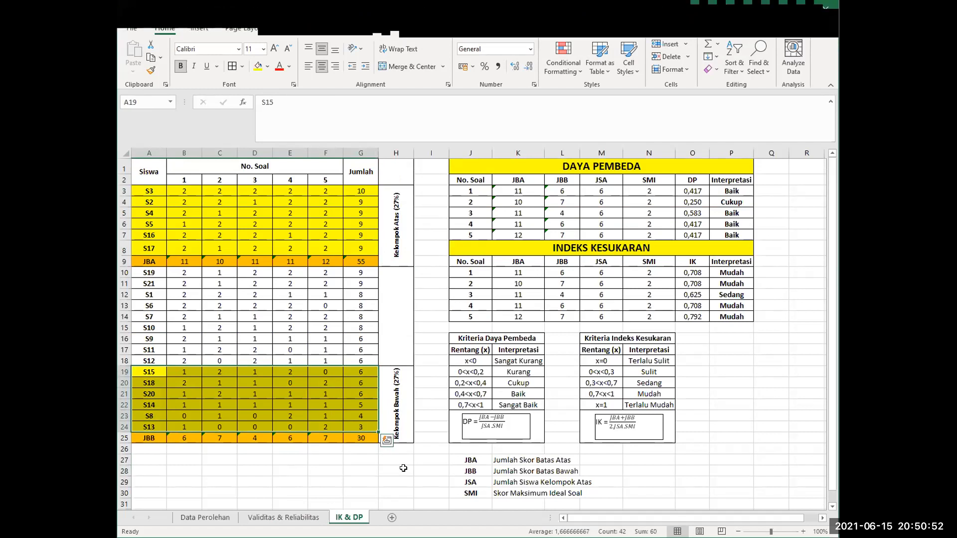
{"action": "left_click", "coordinate": [403, 468]}
Examine how the JBA row sums the upper group's scores per question, checking columns B to D against B9:D9.
{"action": "left_click_drag", "start_coordinate": [180, 262], "coordinate": [353, 262]}
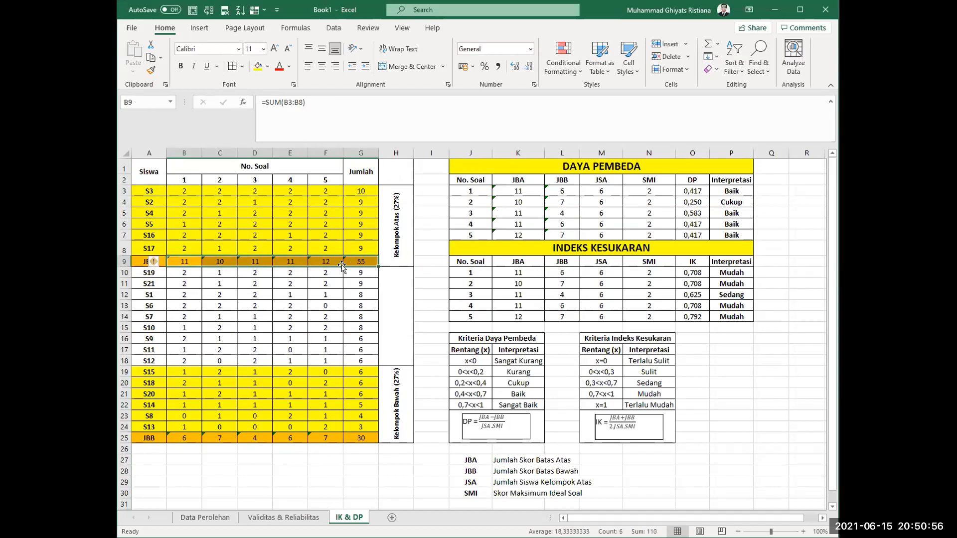
{"action": "left_click", "coordinate": [255, 295]}
{"action": "left_click_drag", "start_coordinate": [180, 192], "coordinate": [183, 250]}
{"action": "left_click", "coordinate": [188, 179]}
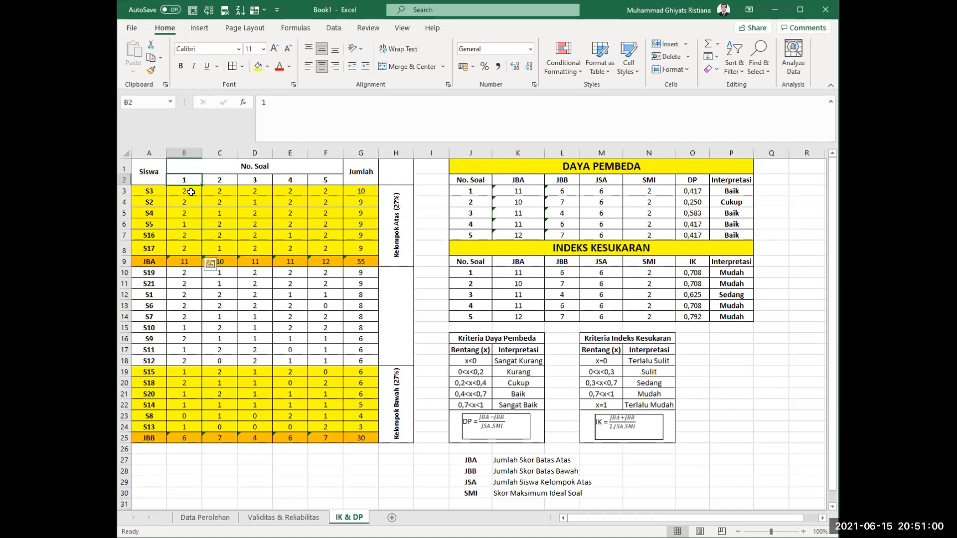
{"action": "left_click", "coordinate": [191, 192]}
{"action": "left_click_drag", "start_coordinate": [187, 191], "coordinate": [187, 250]}
{"action": "left_click", "coordinate": [187, 260]}
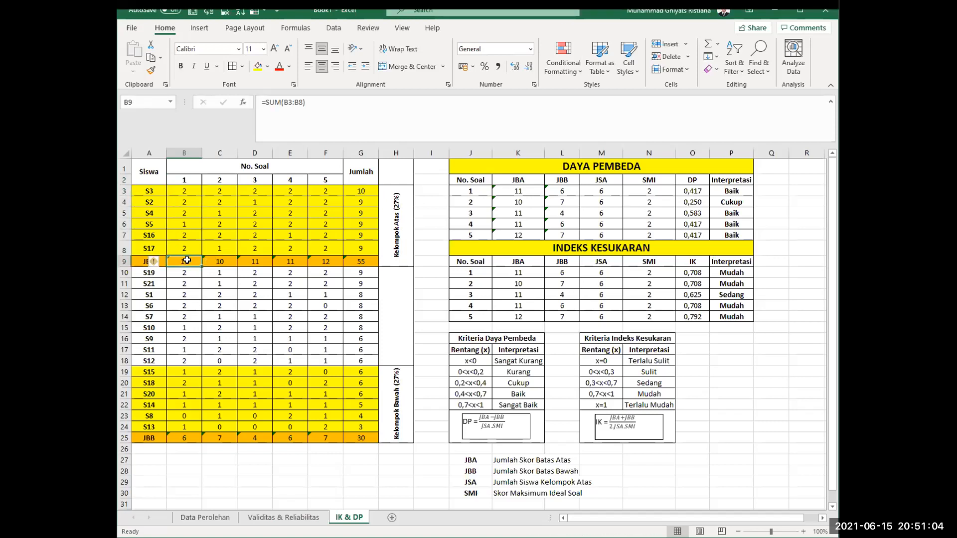
{"action": "left_click_drag", "start_coordinate": [222, 190], "coordinate": [220, 248]}
{"action": "left_click", "coordinate": [220, 261]}
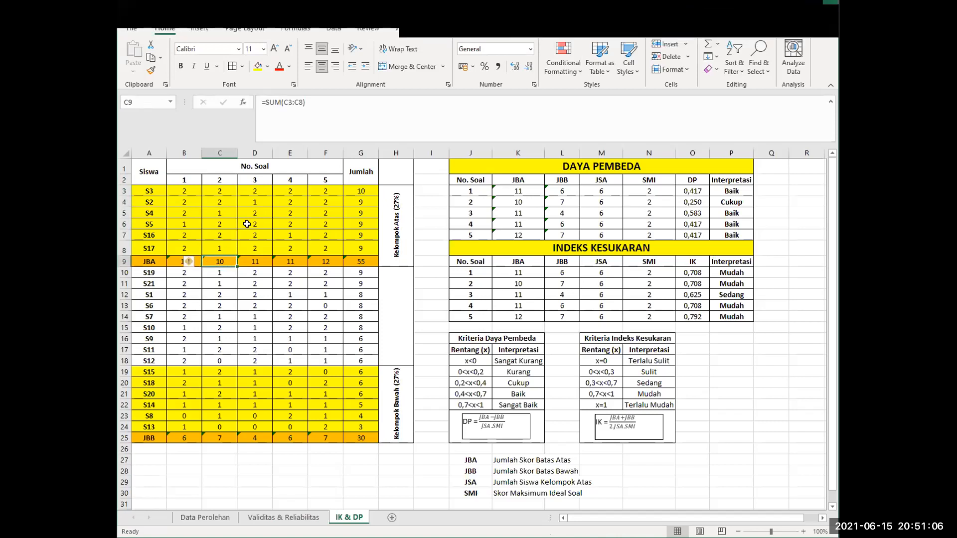
{"action": "left_click_drag", "start_coordinate": [255, 191], "coordinate": [255, 248]}
{"action": "left_click", "coordinate": [255, 261]}
{"action": "left_click", "coordinate": [325, 316]}
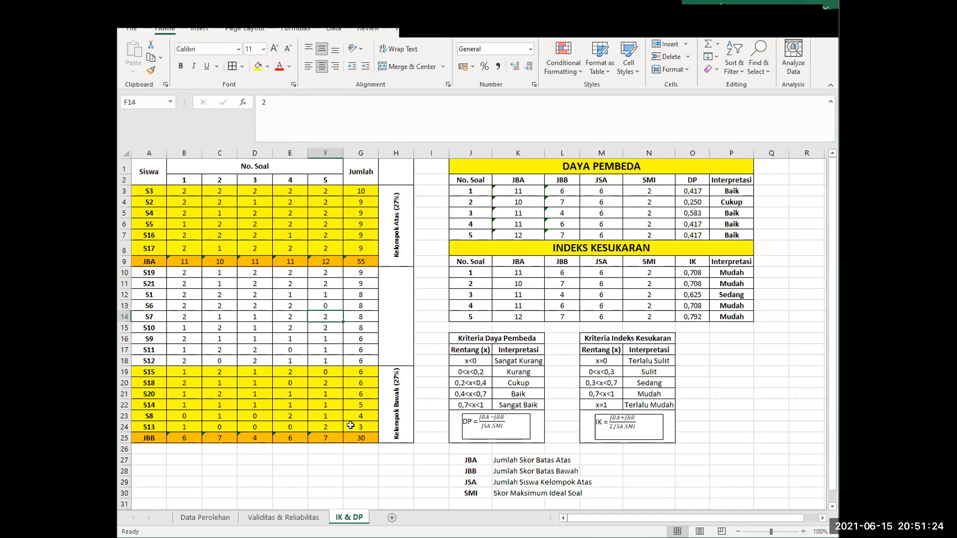
Examine the DP formula and the discriminating power values in O3:O7 of the DAYA PEMBEDA table.
{"action": "left_click", "coordinate": [490, 422]}
{"action": "left_click", "coordinate": [429, 404]}
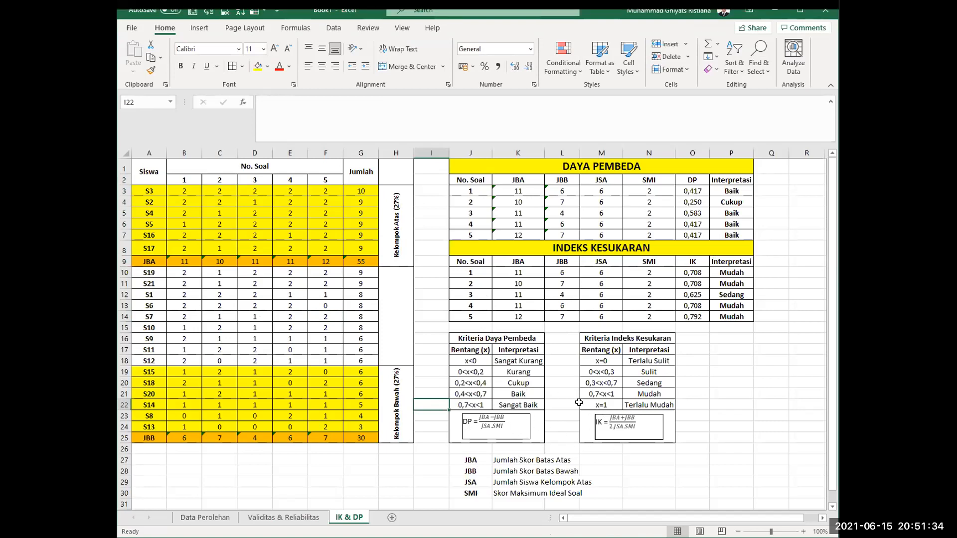
{"action": "left_click", "coordinate": [561, 352]}
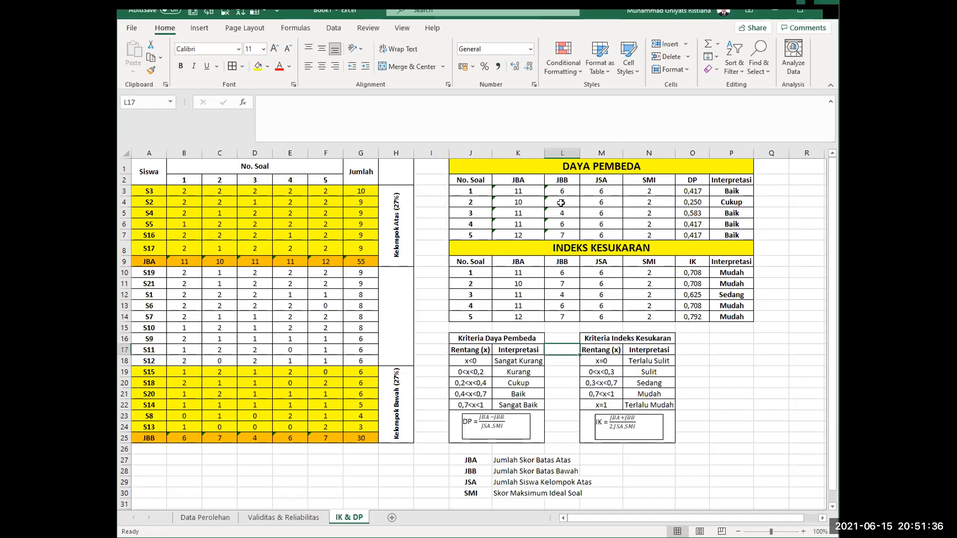
{"action": "left_click", "coordinate": [503, 167]}
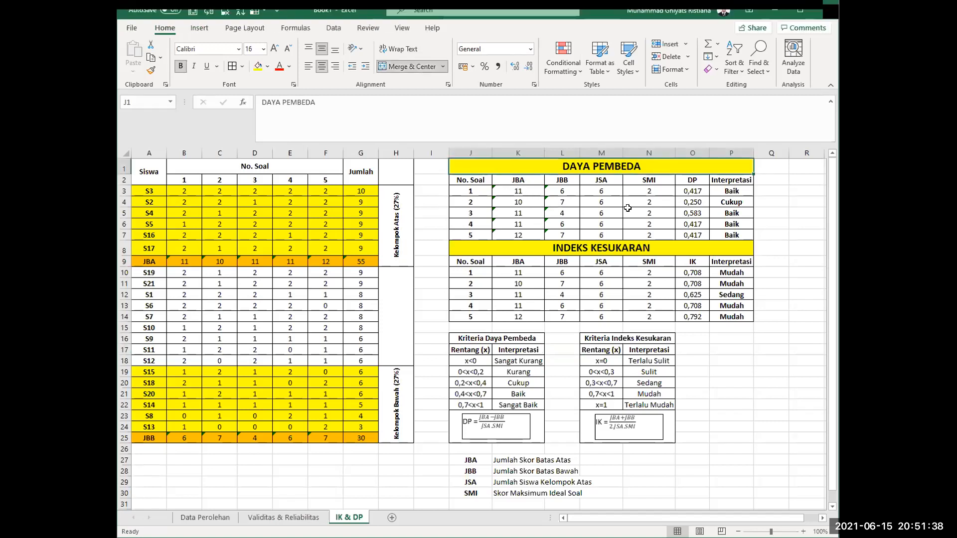
{"action": "left_click", "coordinate": [780, 258]}
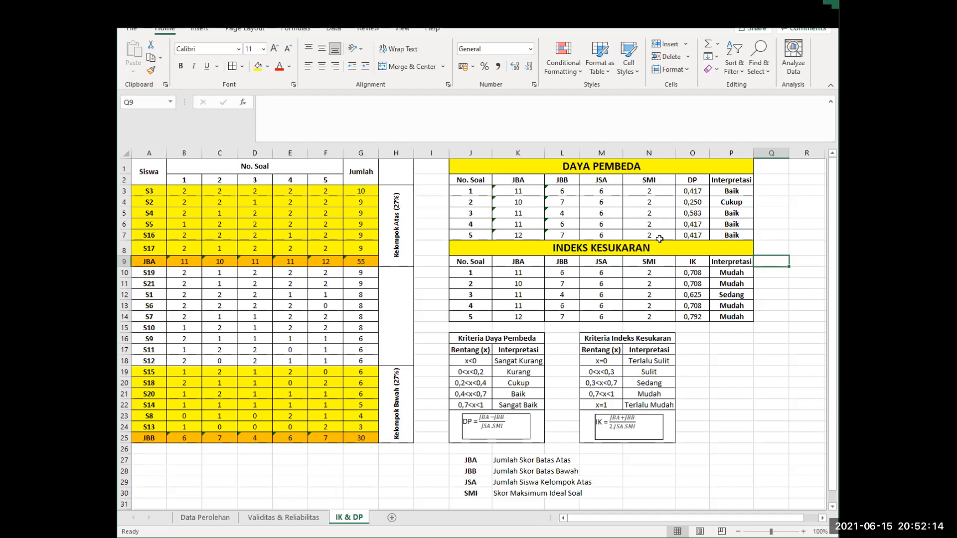
{"action": "left_click", "coordinate": [194, 180]}
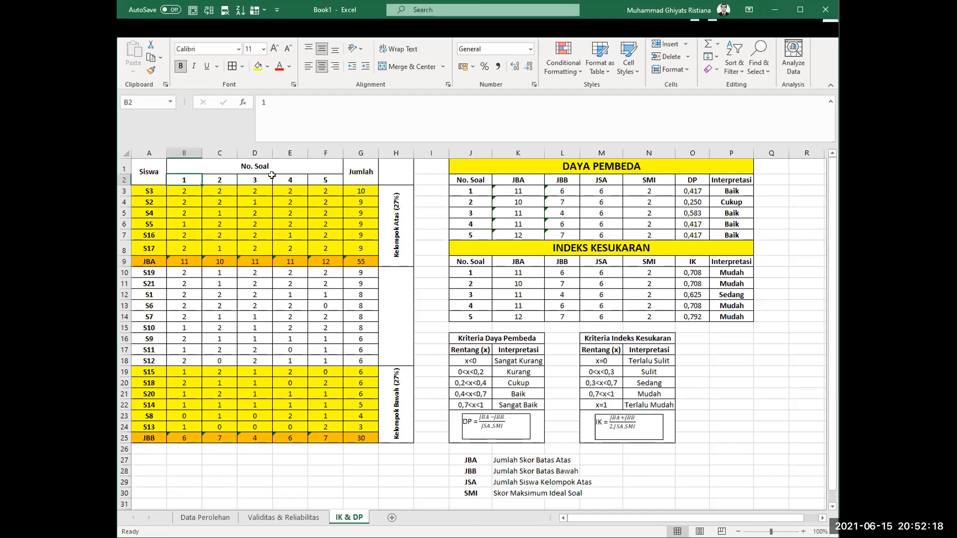
{"action": "left_click", "coordinate": [225, 181]}
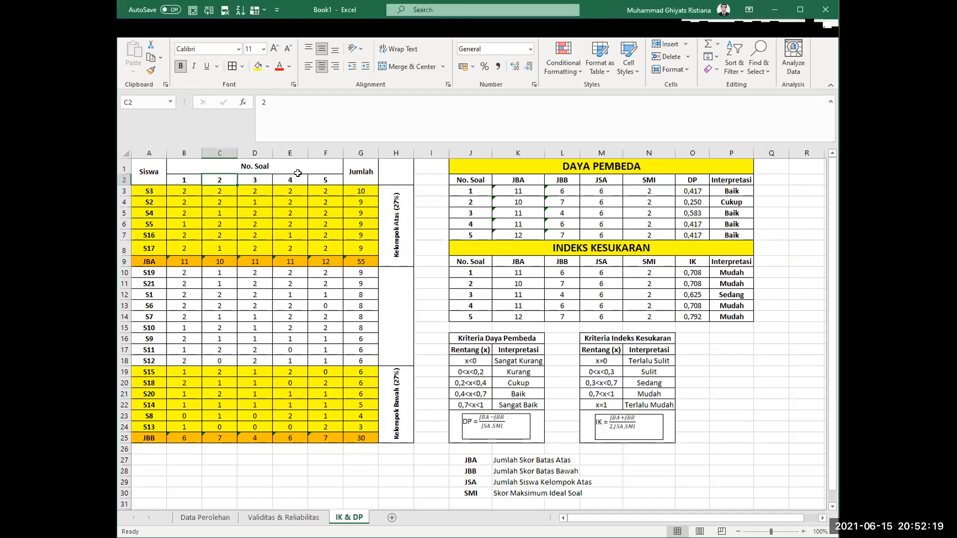
{"action": "left_click", "coordinate": [629, 183]}
{"action": "left_click", "coordinate": [663, 235]}
{"action": "left_click", "coordinate": [685, 191]}
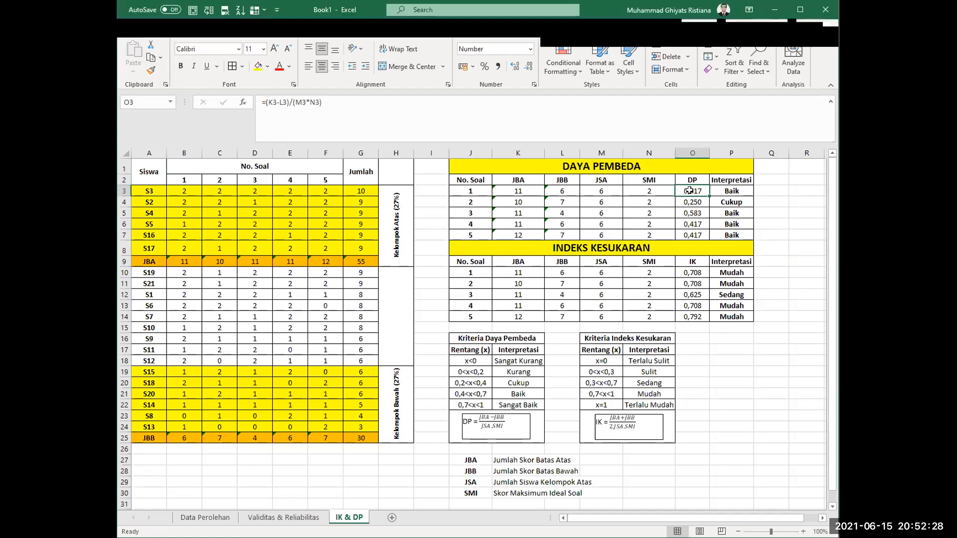
{"action": "left_click_drag", "start_coordinate": [698, 192], "coordinate": [697, 235]}
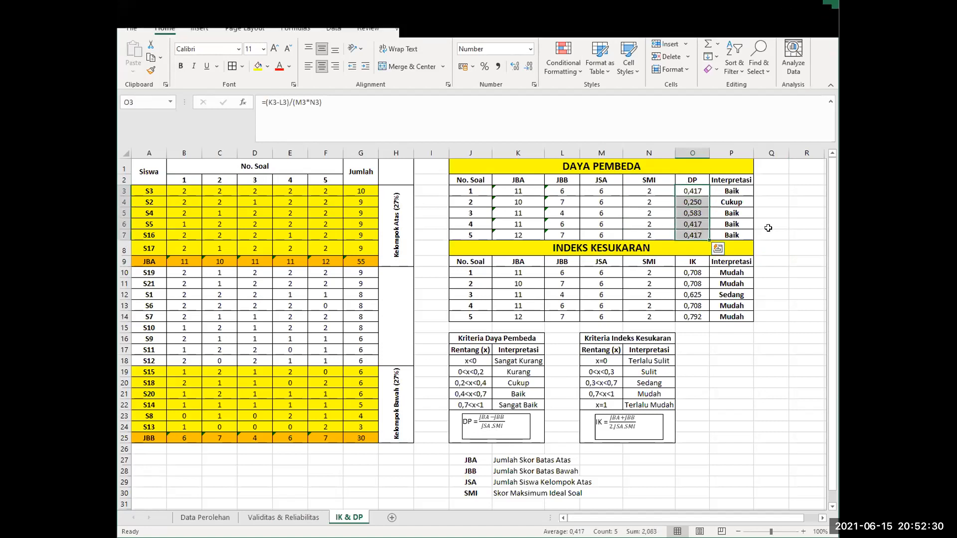
{"action": "left_click", "coordinate": [697, 192]}
{"action": "left_click_drag", "start_coordinate": [697, 201], "coordinate": [697, 235]}
{"action": "left_click", "coordinate": [772, 213]}
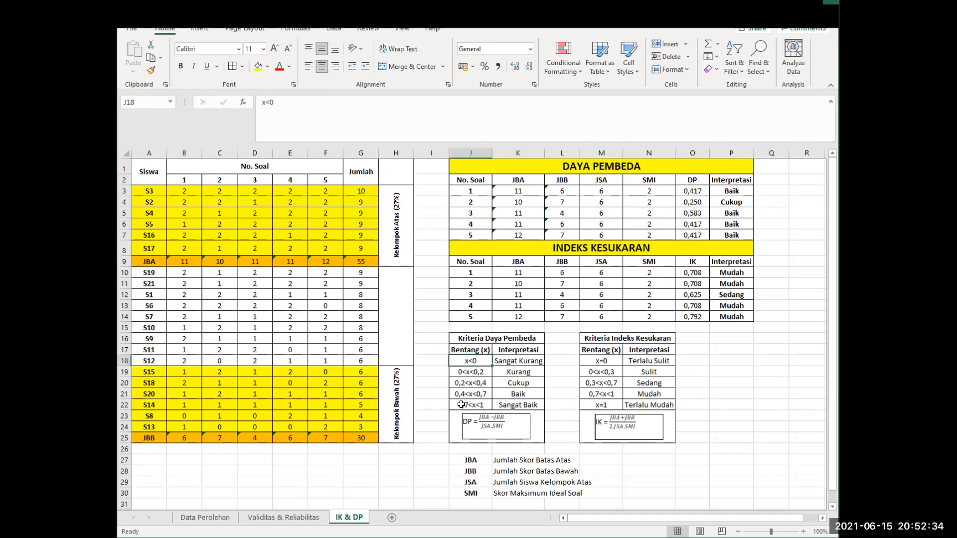
Compare the Kriteria Daya Pembeda ranges with the DP interpretations in P3:P7.
{"action": "left_click", "coordinate": [442, 352]}
{"action": "left_click_drag", "start_coordinate": [466, 350], "coordinate": [523, 383]}
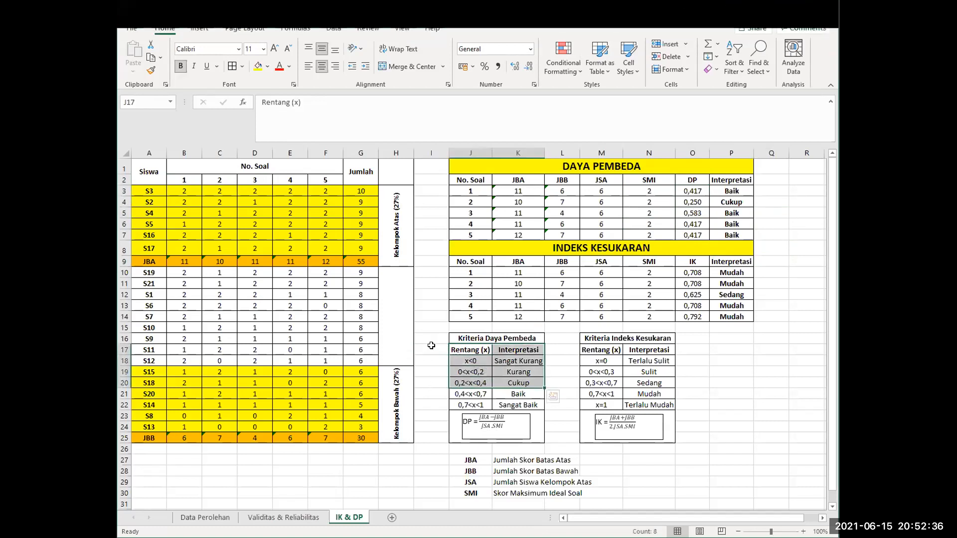
{"action": "left_click", "coordinate": [432, 345]}
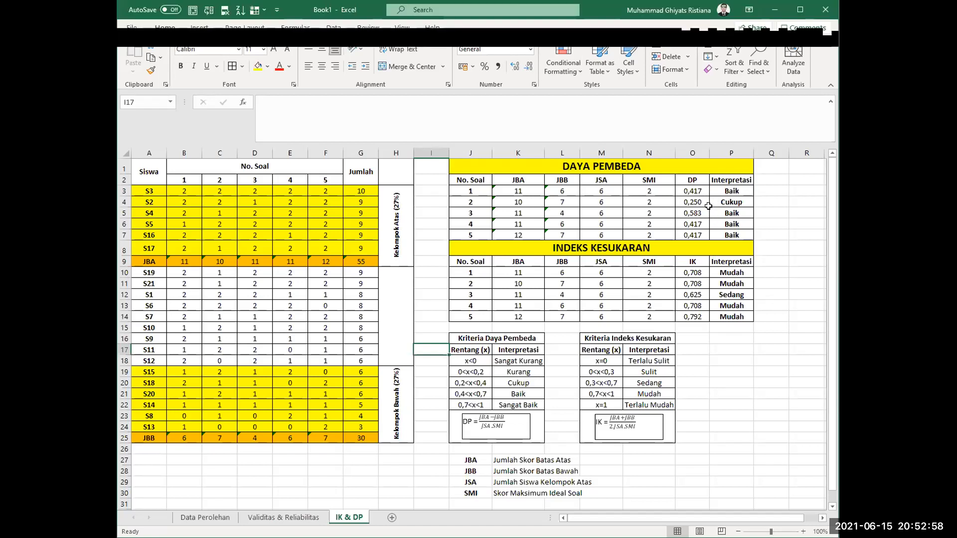
{"action": "left_click_drag", "start_coordinate": [722, 193], "coordinate": [731, 234]}
{"action": "left_click", "coordinate": [765, 220]}
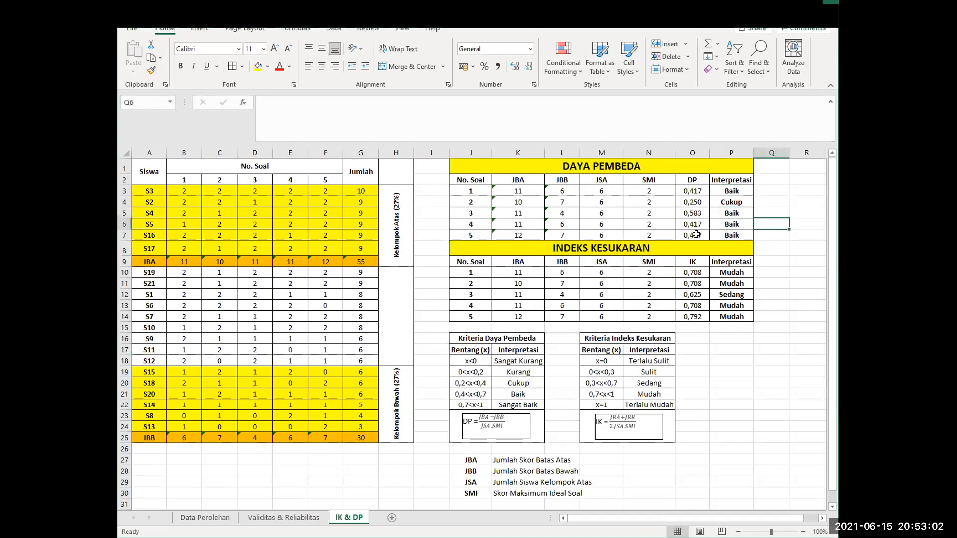
Examine the INDEKS KESUKARAN table against the DAYA PEMBEDA inputs, including the IK values in O10:O14 and interpretations in P10:P14.
{"action": "left_click", "coordinate": [571, 250]}
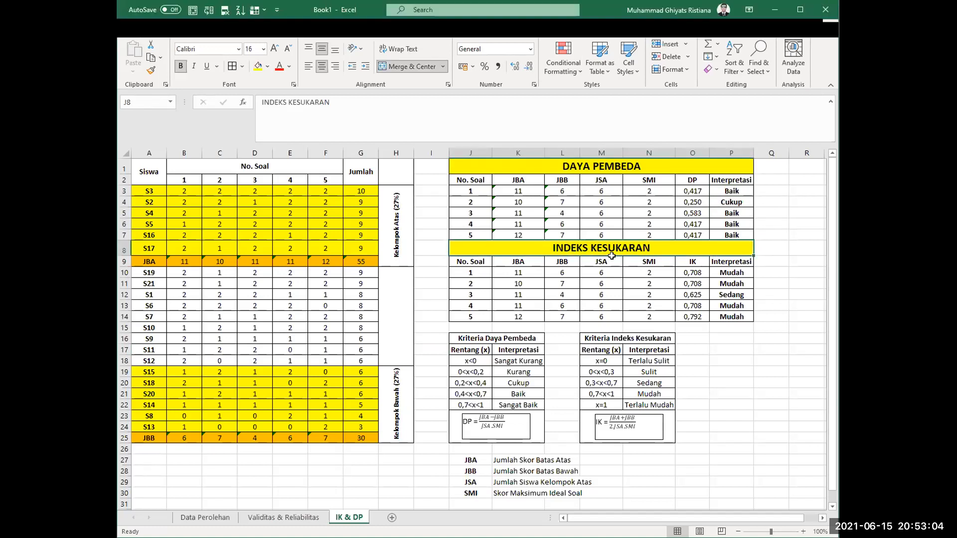
{"action": "left_click_drag", "start_coordinate": [469, 182], "coordinate": [618, 226]}
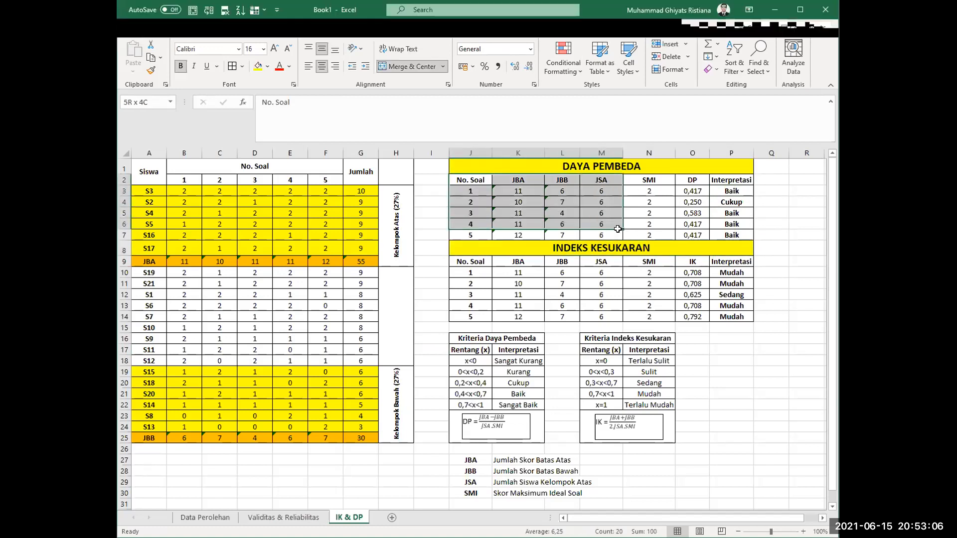
{"action": "left_click", "coordinate": [677, 222]}
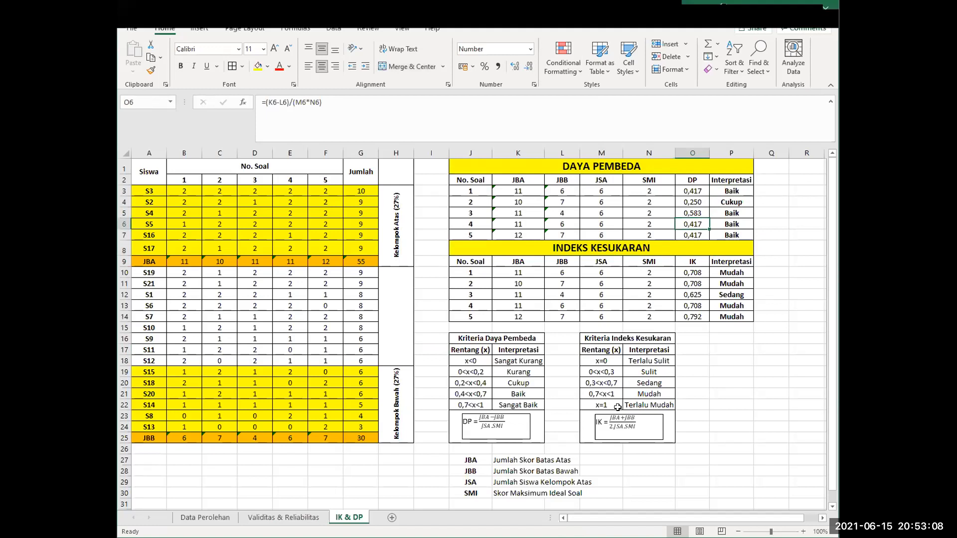
{"action": "left_click", "coordinate": [770, 394]}
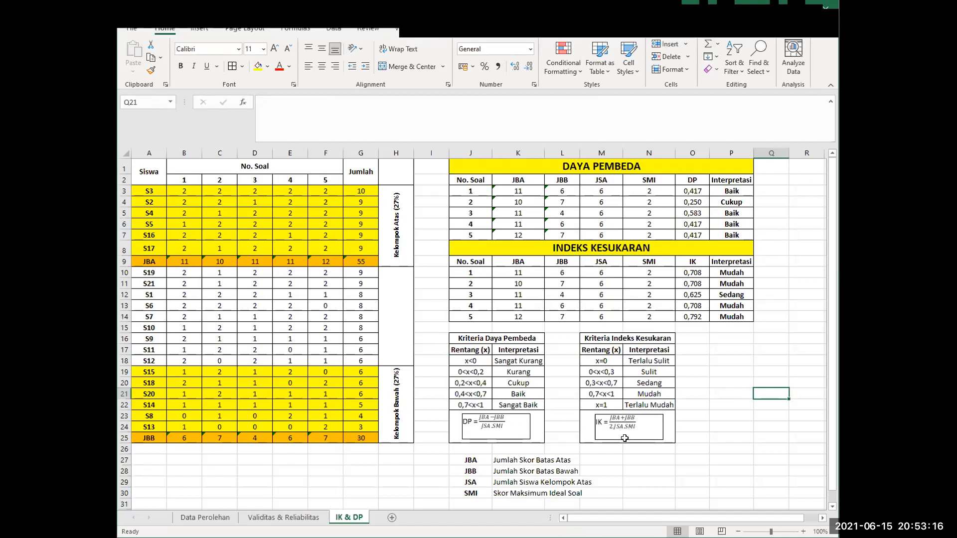
{"action": "left_click", "coordinate": [693, 416]}
{"action": "left_click_drag", "start_coordinate": [689, 273], "coordinate": [692, 317]}
{"action": "left_click_drag", "start_coordinate": [721, 273], "coordinate": [719, 313]}
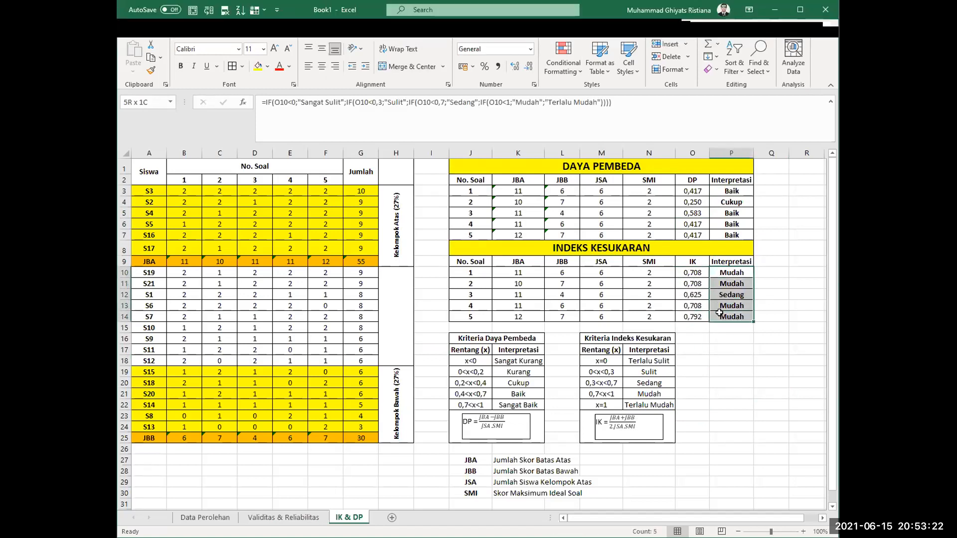
{"action": "key", "text": "ctrl+v"}
{"action": "left_click", "coordinate": [724, 352]}
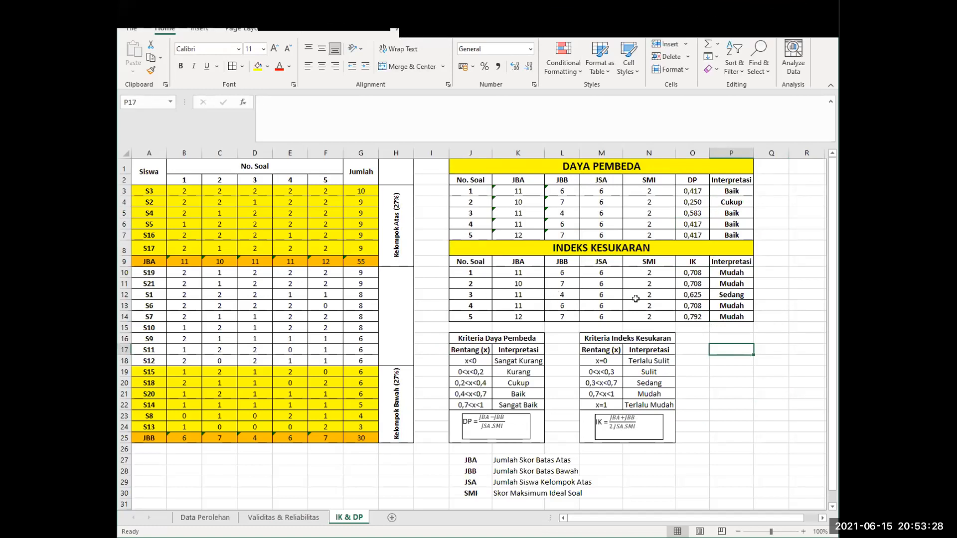
Examine the Kriteria Indeks Kesukaran ranges and interpretations in M16:N22.
{"action": "left_click", "coordinate": [732, 312]}
{"action": "left_click", "coordinate": [677, 357]}
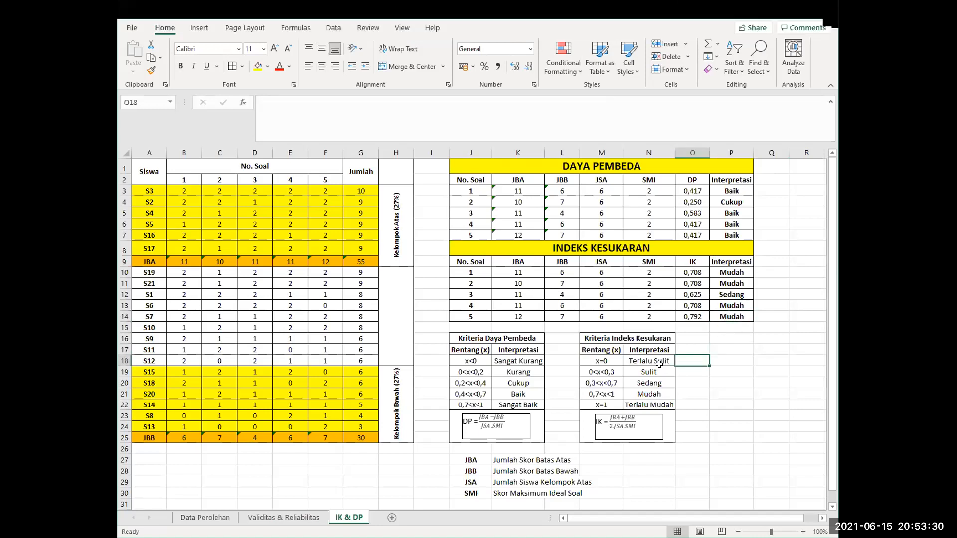
{"action": "left_click_drag", "start_coordinate": [612, 342], "coordinate": [643, 404]}
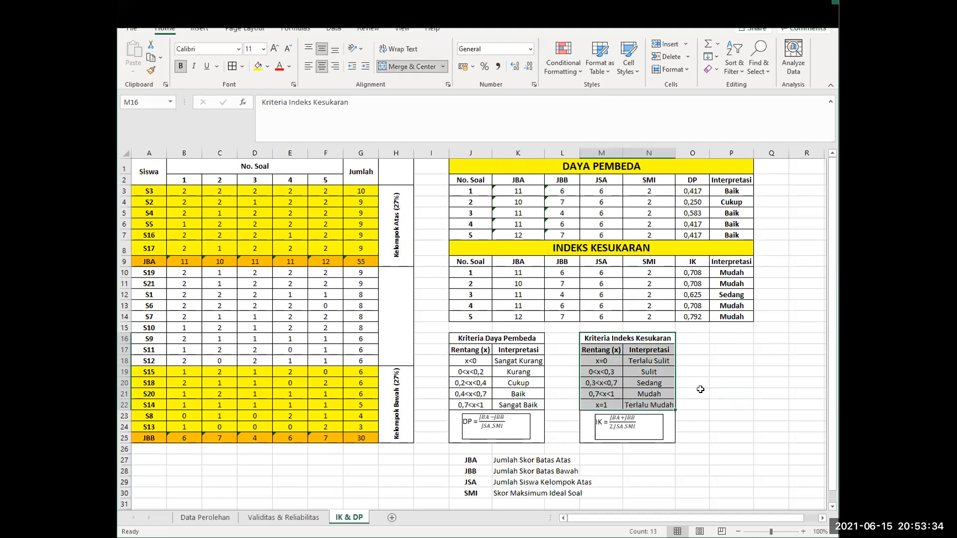
{"action": "left_click", "coordinate": [702, 390]}
{"action": "left_click", "coordinate": [734, 356]}
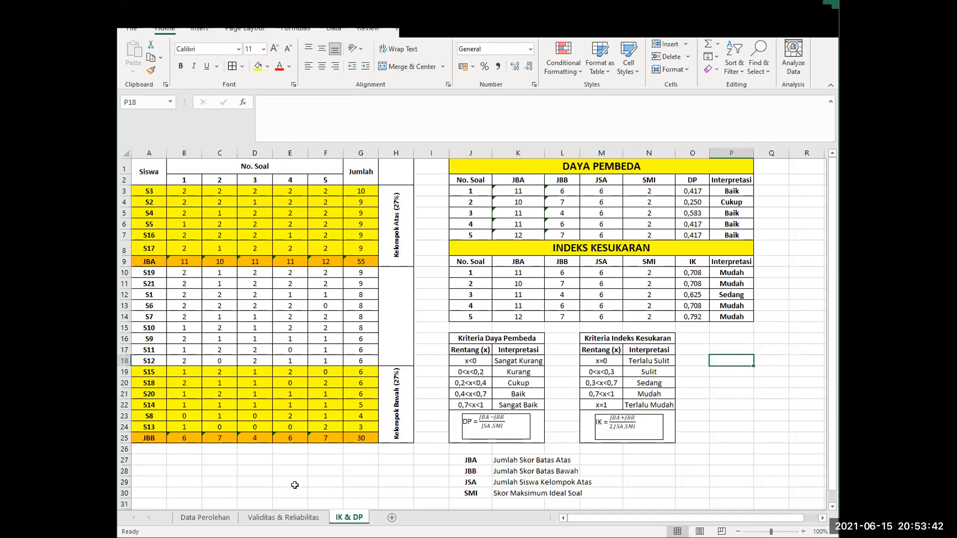
Review the validity interpretations in B27:F27 of the Validitas & Reliabilitas sheet and the difficulty interpretations in P10:P14 of IK & DP.
{"action": "left_click", "coordinate": [300, 518]}
{"action": "left_click_drag", "start_coordinate": [194, 451], "coordinate": [342, 451]}
{"action": "left_click", "coordinate": [414, 457]}
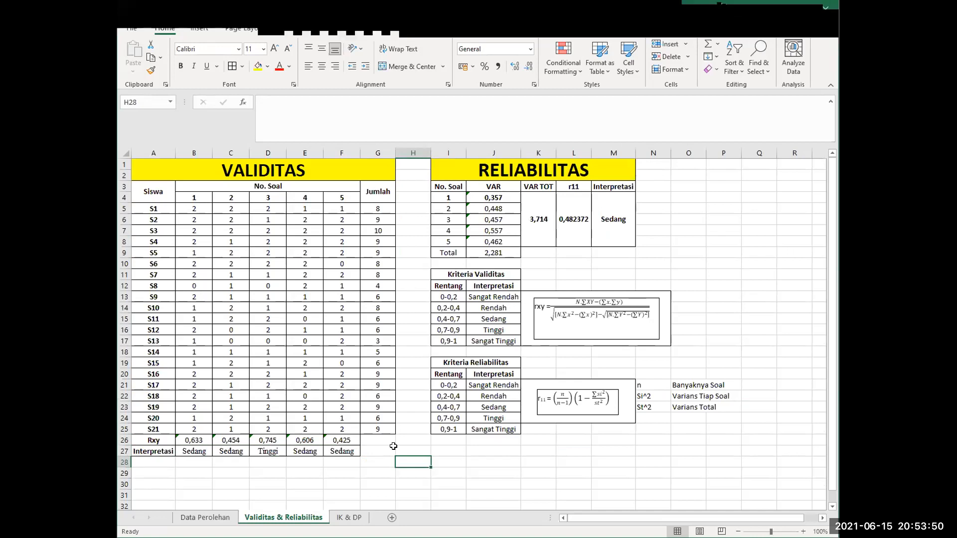
{"action": "left_click", "coordinate": [350, 518]}
{"action": "left_click_drag", "start_coordinate": [732, 317], "coordinate": [734, 272]}
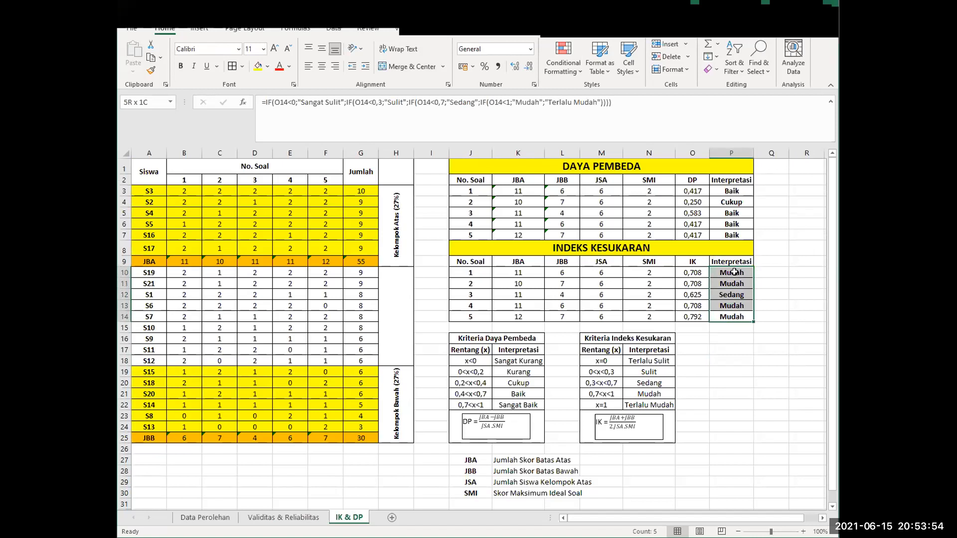
{"action": "left_click", "coordinate": [797, 265]}
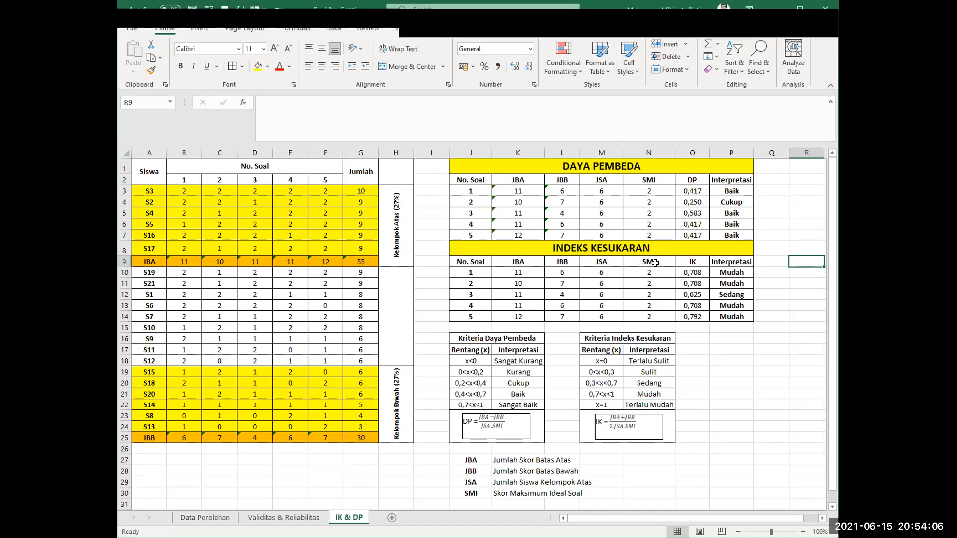
Add a new worksheet after IK & DP and name it Rekap.
{"action": "left_click", "coordinate": [391, 518]}
{"action": "right_click", "coordinate": [387, 518]}
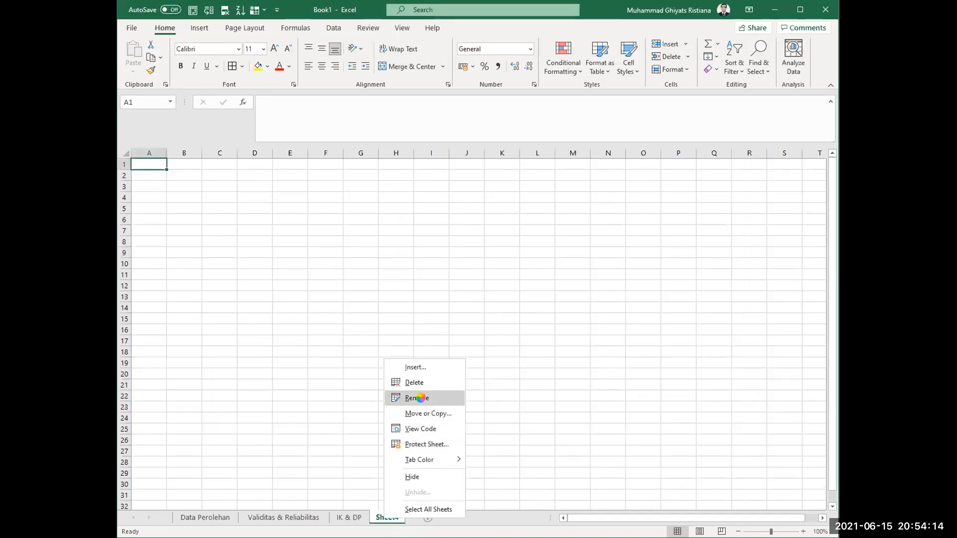
{"action": "left_click", "coordinate": [420, 397]}
{"action": "type", "text": "Rekap"}
{"action": "key", "text": "Return"}
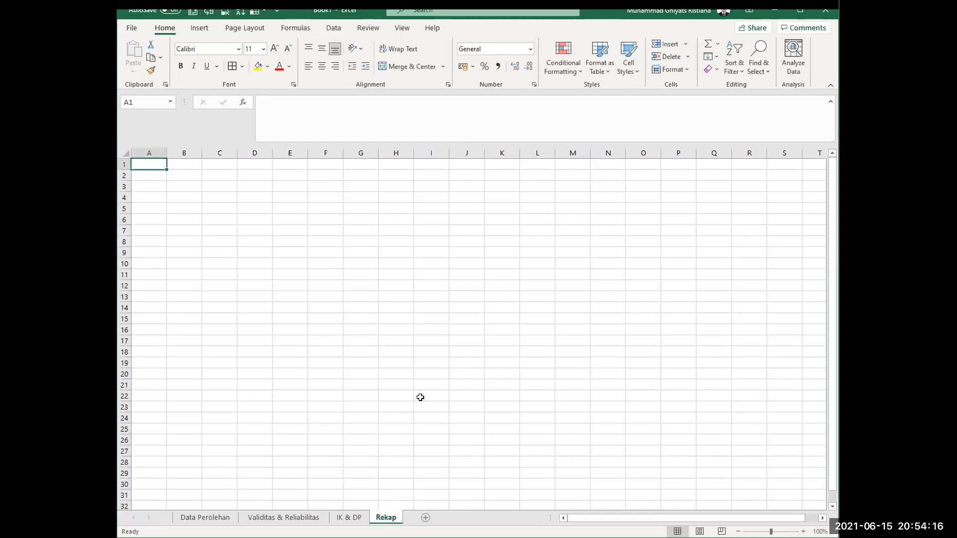
Enter the heading No. Soal in B2 and the question numbers 1 to 5 in B3:B7.
{"action": "left_click", "coordinate": [178, 177]}
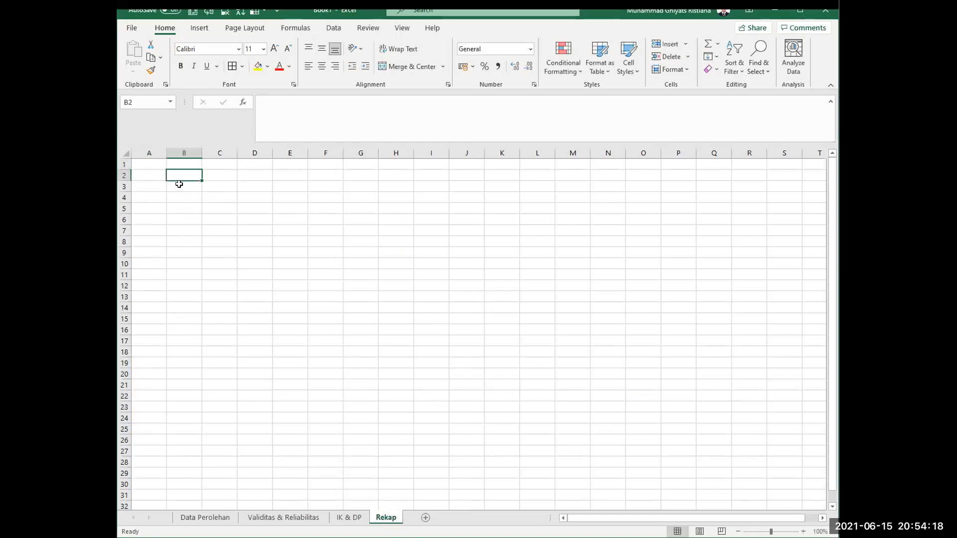
{"action": "type", "text": "No"}
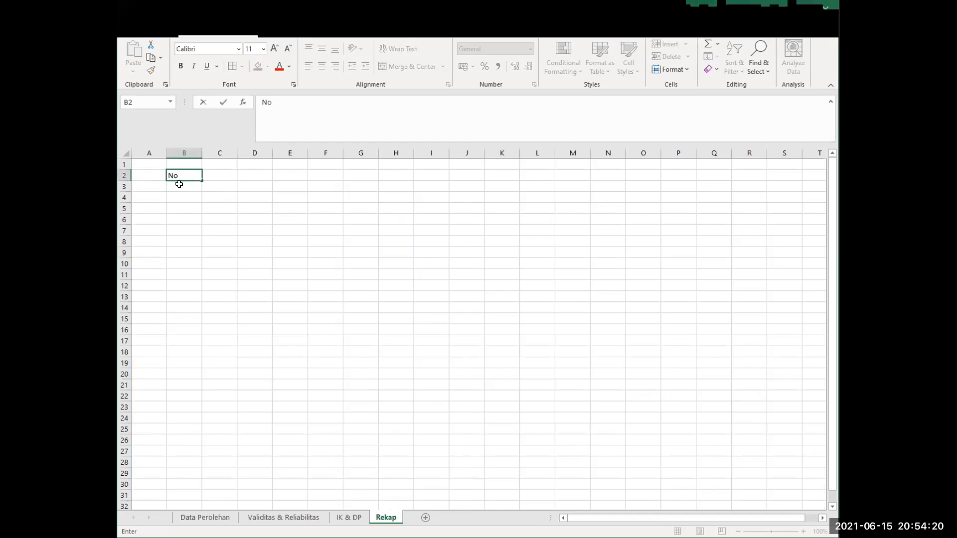
{"action": "type", "text": ". Soal"}
{"action": "key", "text": "Return"}
{"action": "type", "text": "1"}
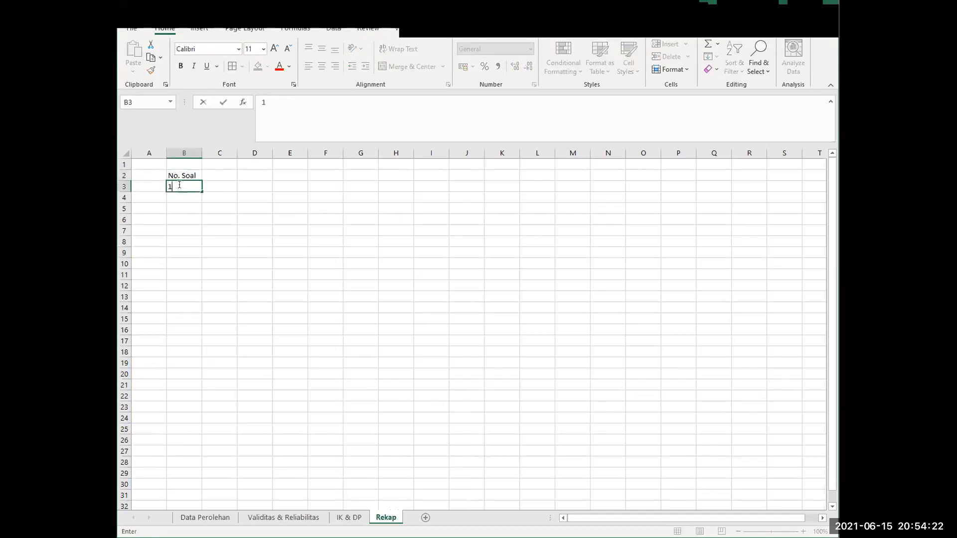
{"action": "type", "text": " 2 3 4 5"}
Add the heading Validitas in C2.
{"action": "key", "text": "Tab"}
{"action": "key", "text": "Up"}
{"action": "key", "text": "Up"}
{"action": "key", "text": "Up"}
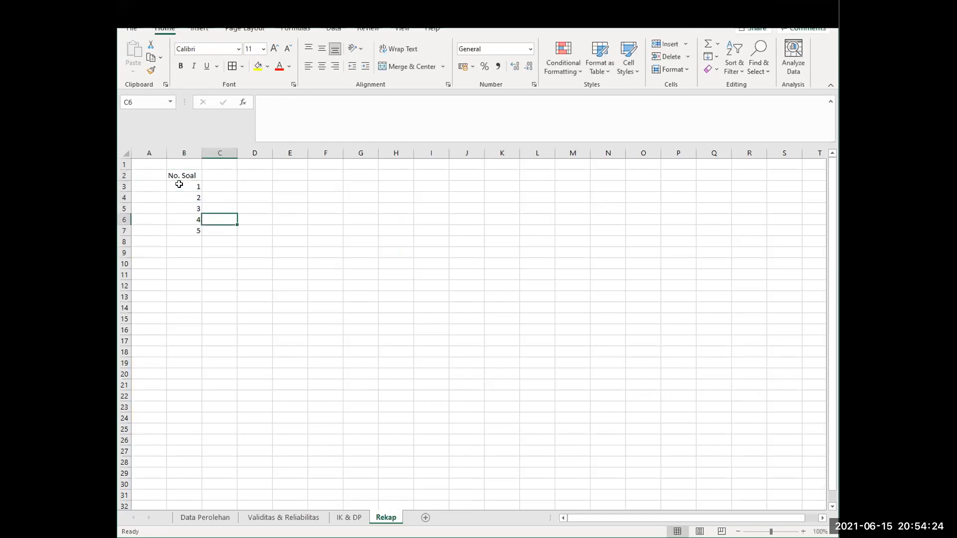
{"action": "type", "text": "Validitas"}
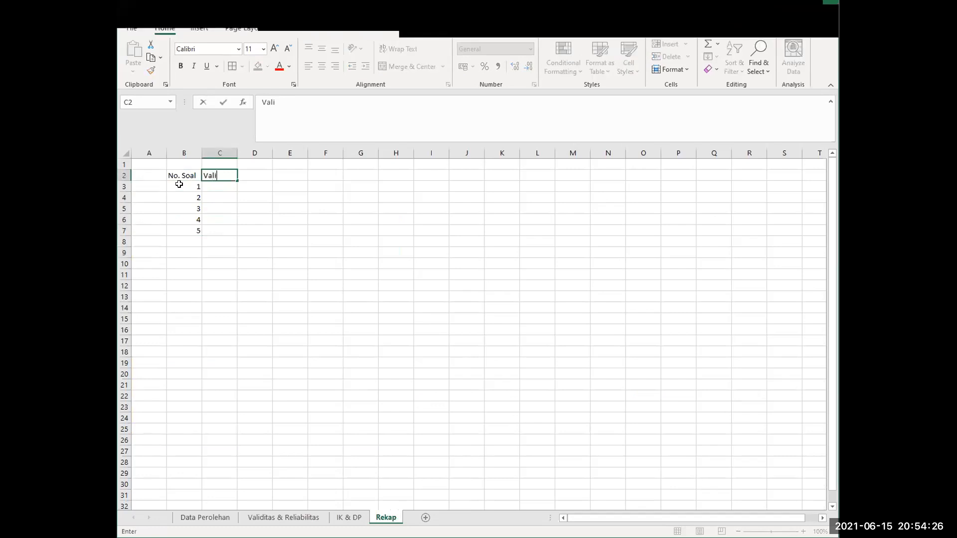
{"action": "key", "text": "Return"}
{"action": "key", "text": "Up"}
{"action": "key", "text": "Right"}
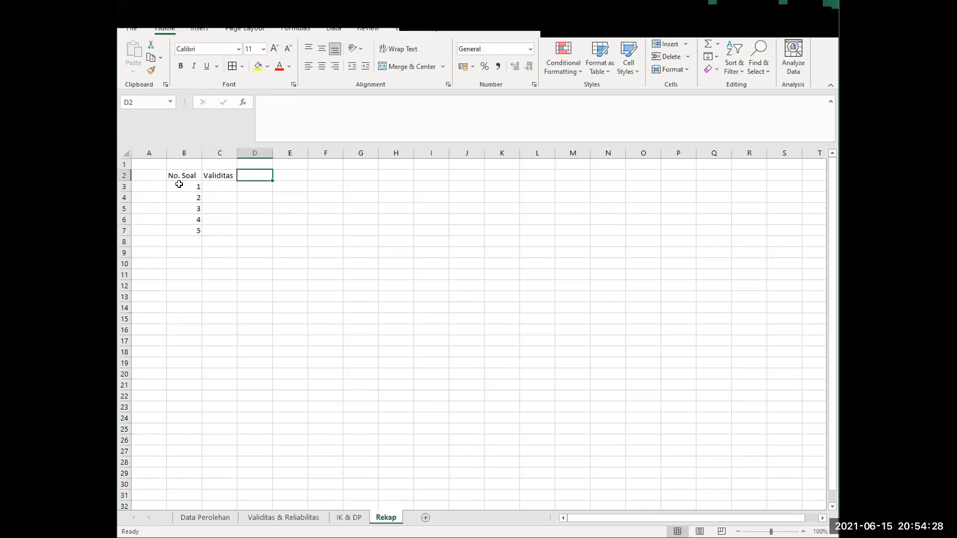
Fill D2:G2 with the headings Interpretasi, Reliabilitas, Interpretasi and Daya Pembeda.
{"action": "type", "text": "Interpte"}
{"action": "key", "text": "BackSpace"}
{"action": "key", "text": "BackSpace"}
{"action": "type", "text": "retasi"}
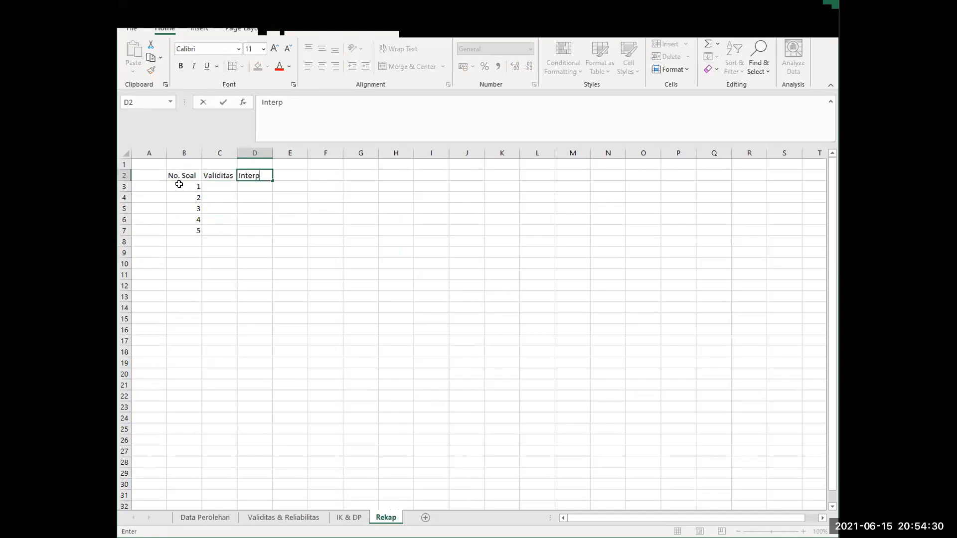
{"action": "key", "text": "Tab"}
{"action": "type", "text": "Reliabilitas"}
{"action": "key", "text": "Tab"}
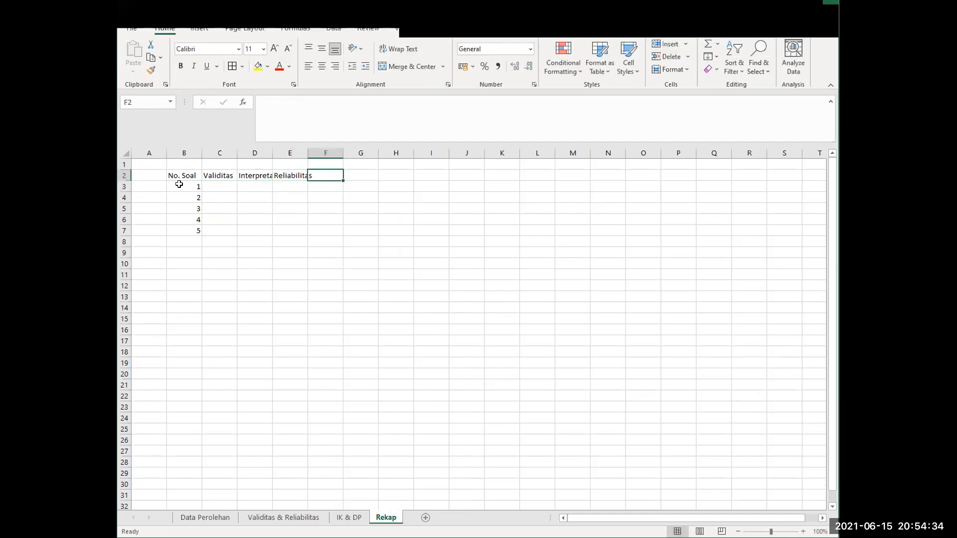
{"action": "type", "text": "Interpretasi"}
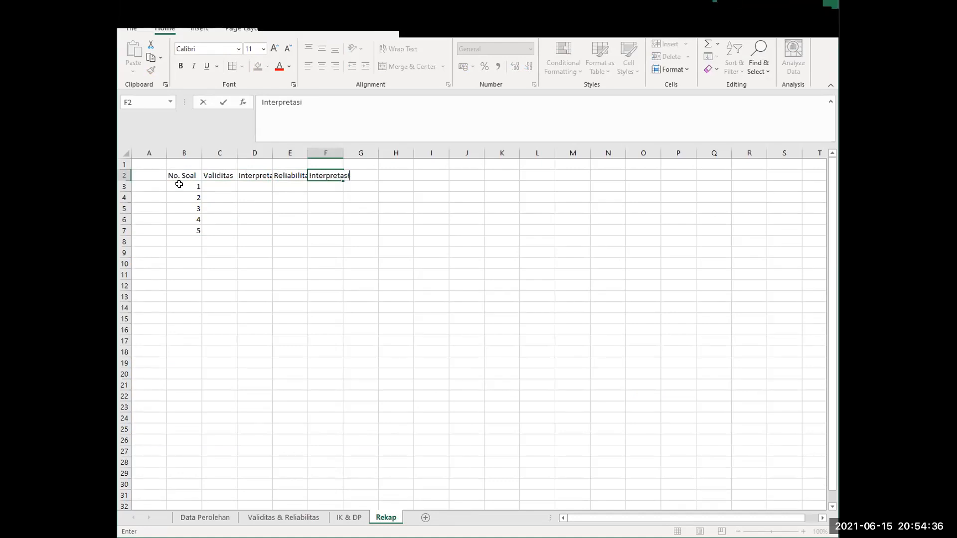
{"action": "key", "text": "Tab"}
{"action": "type", "text": "Daya Pembeda"}
{"action": "key", "text": "Left"}
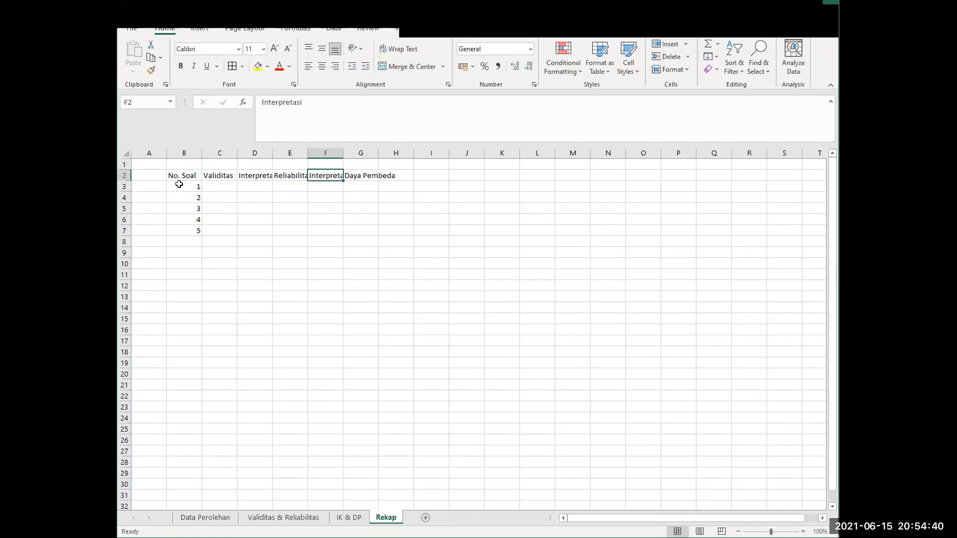
Delete the two Interpretasi headings from F2 and D2.
{"action": "key", "text": "Delete"}
{"action": "key", "text": "Left"}
{"action": "key", "text": "Left"}
{"action": "key", "text": "Delete"}
{"action": "key", "text": "Right"}
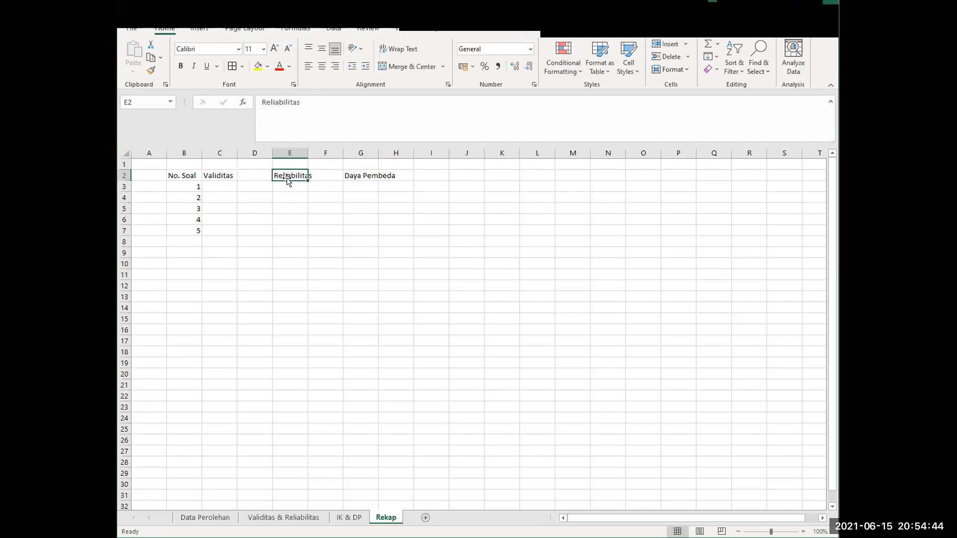
Move the Reliabilitas heading to D2 and the Daya Pembeda heading to E2.
{"action": "left_click_drag", "start_coordinate": [288, 181], "coordinate": [273, 182]}
{"action": "left_click_drag", "start_coordinate": [347, 176], "coordinate": [255, 176]}
{"action": "left_click", "coordinate": [356, 182]}
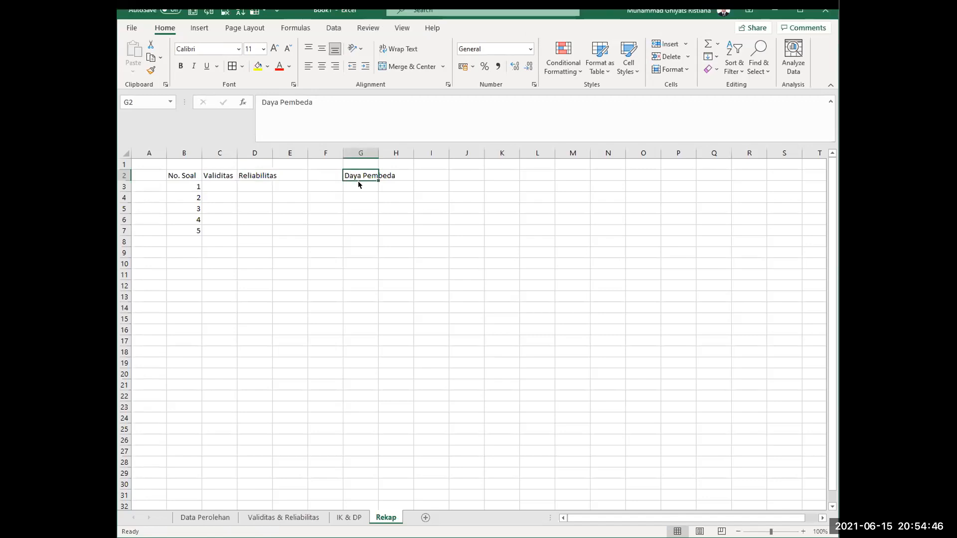
{"action": "left_click_drag", "start_coordinate": [350, 184], "coordinate": [295, 182]}
Enter the headings Indeks Kesukaran in F2 and Digunakan? in G2.
{"action": "left_click", "coordinate": [330, 174]}
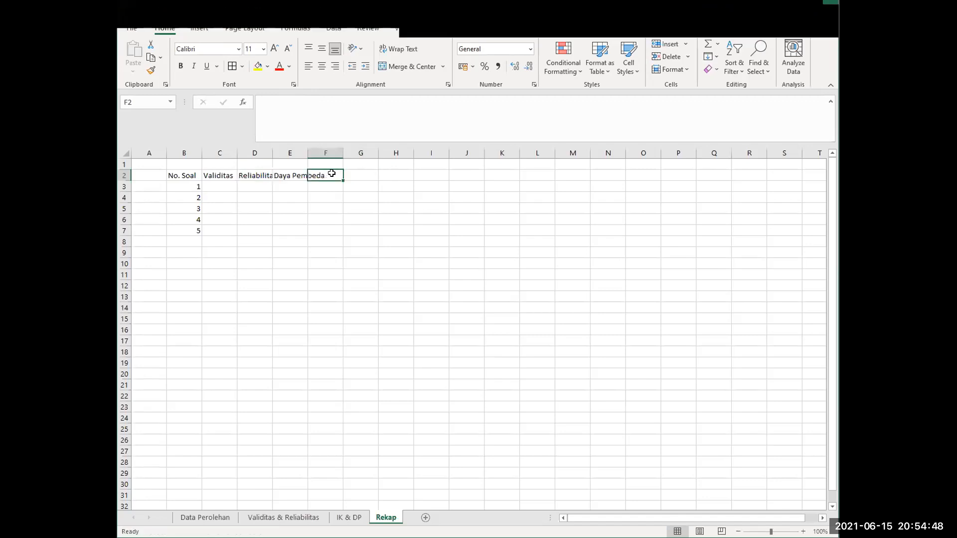
{"action": "type", "text": "Indeks Kesukaran"}
{"action": "key", "text": "Tab"}
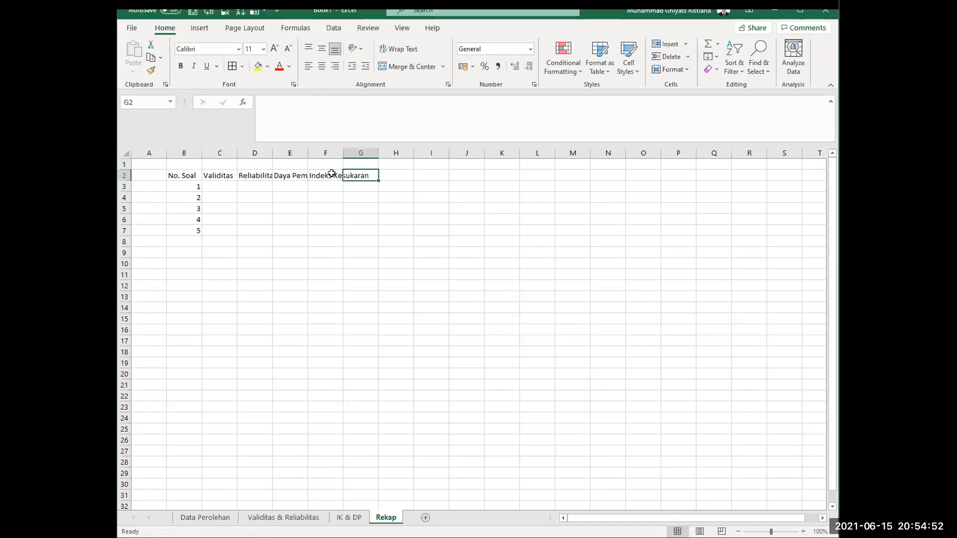
{"action": "type", "text": "Digunakan"}
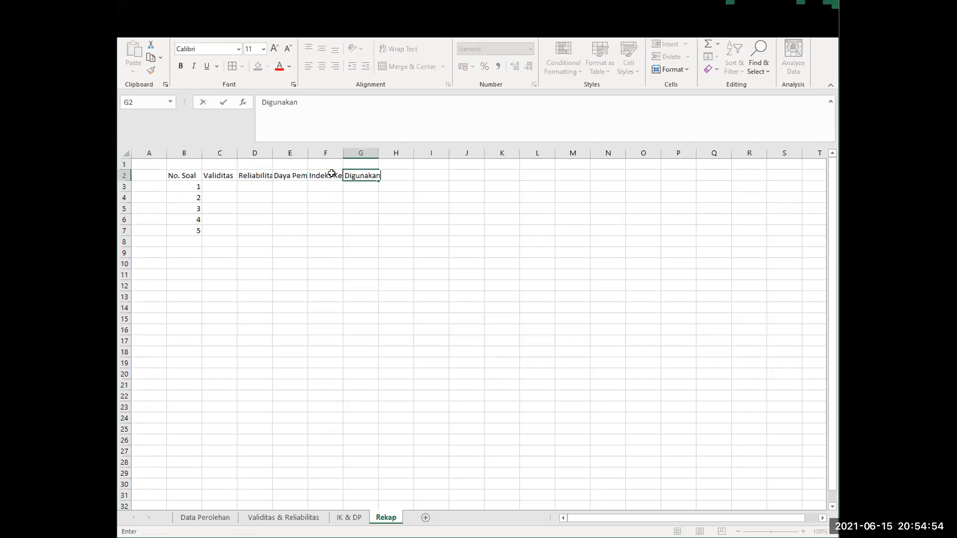
{"action": "type", "text": "?"}
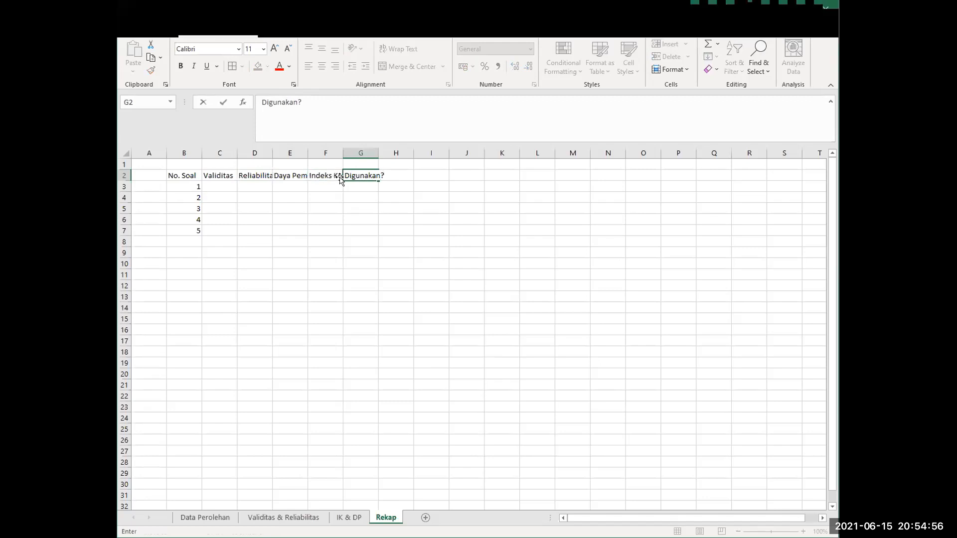
Auto-fit the widths of columns C to G to their headings.
{"action": "left_click", "coordinate": [291, 220]}
{"action": "double_click", "coordinate": [233, 152]}
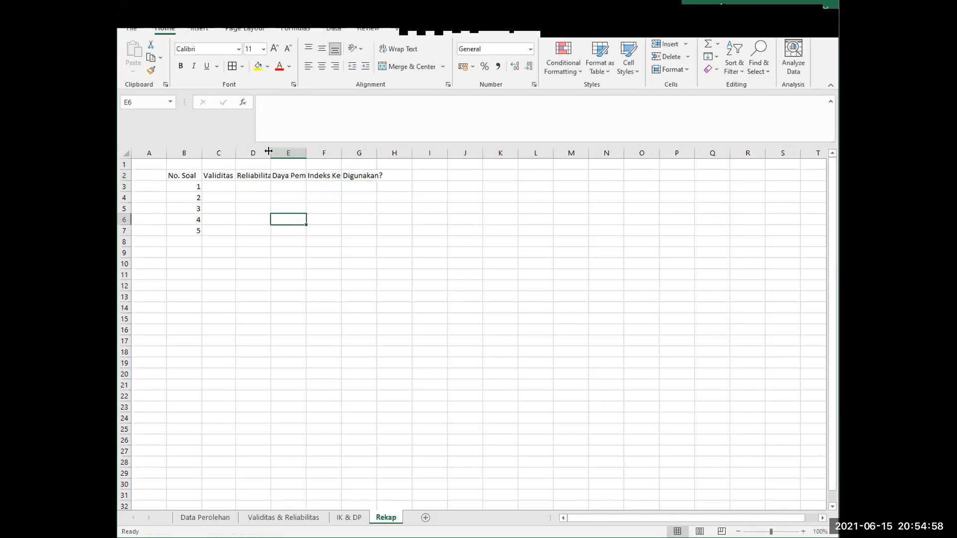
{"action": "double_click", "coordinate": [270, 152]}
{"action": "double_click", "coordinate": [313, 152]}
{"action": "double_click", "coordinate": [368, 152]}
{"action": "double_click", "coordinate": [432, 152]}
Centre the contents of the recap table B2:G7 horizontally and vertically.
{"action": "left_click", "coordinate": [246, 188]}
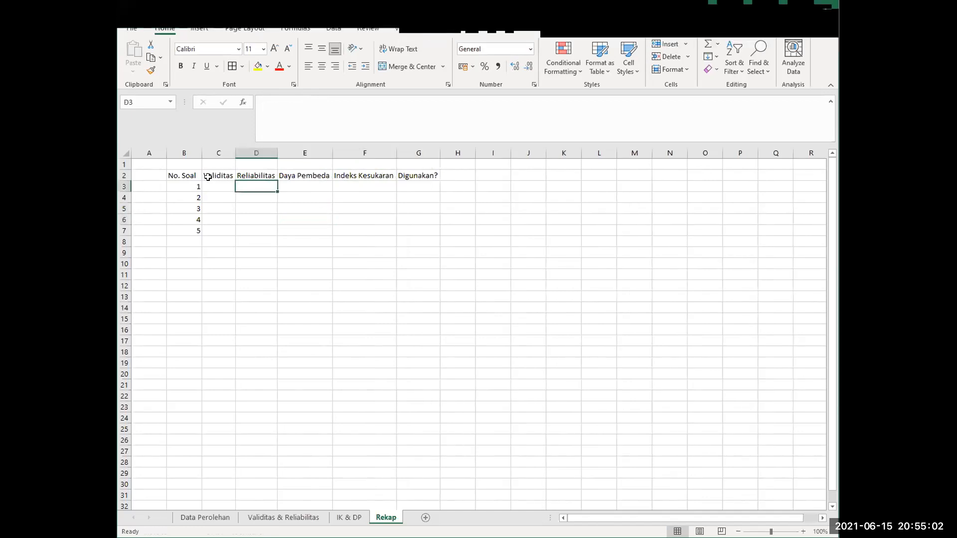
{"action": "left_click_drag", "start_coordinate": [188, 177], "coordinate": [419, 229]}
{"action": "left_click", "coordinate": [323, 66]}
{"action": "left_click", "coordinate": [322, 48]}
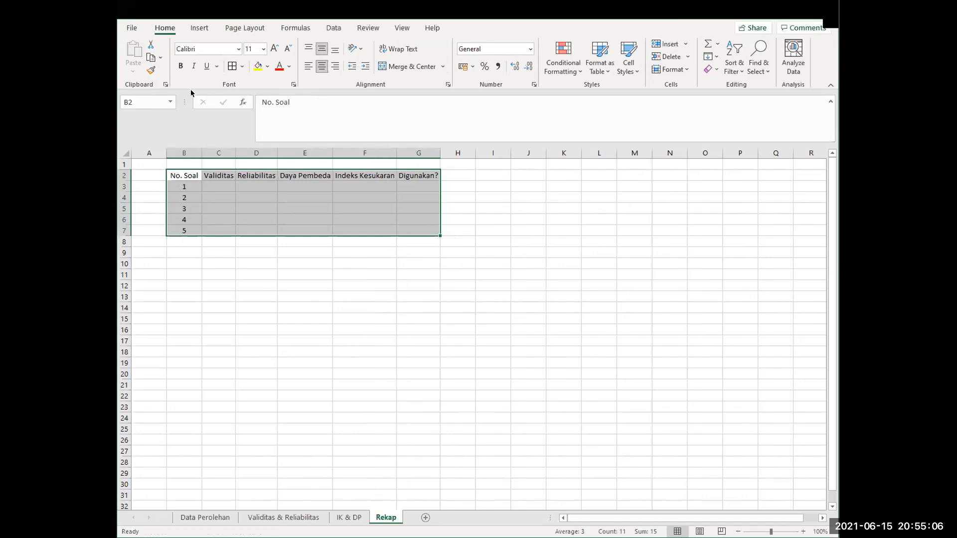
Make the headings in B2:G2 and question numbers in B3:B7 bold, keeping C3:G7 in regular weight.
{"action": "left_click", "coordinate": [181, 67]}
{"action": "left_click", "coordinate": [219, 186]}
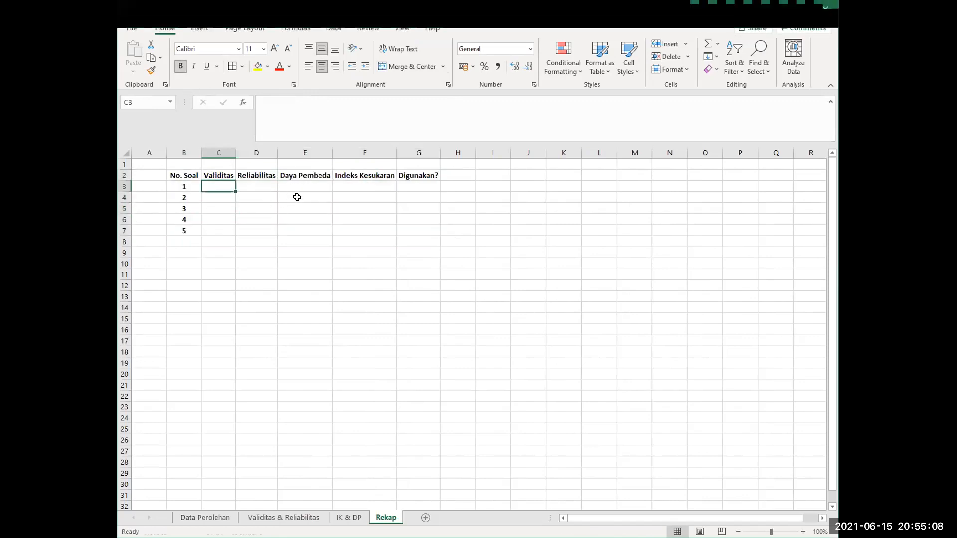
{"action": "left_click_drag", "start_coordinate": [220, 186], "coordinate": [421, 230]}
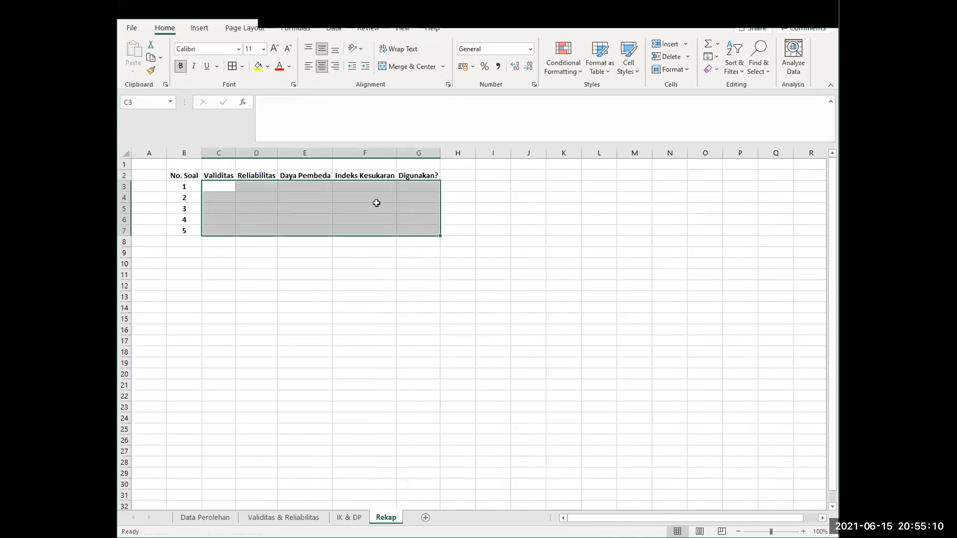
{"action": "left_click", "coordinate": [181, 66]}
{"action": "left_click", "coordinate": [255, 207]}
Fill the Validitas column C3:C7 with Sedang, Sedang, Tinggi, Sedang and Sedang, following the Validitas & Reliabilitas sheet.
{"action": "left_click", "coordinate": [217, 185]}
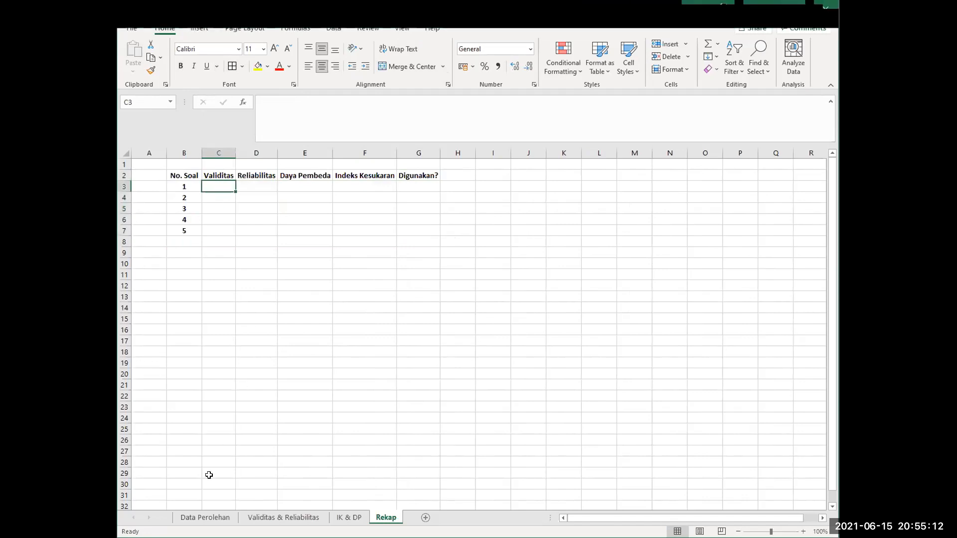
{"action": "left_click", "coordinate": [284, 517]}
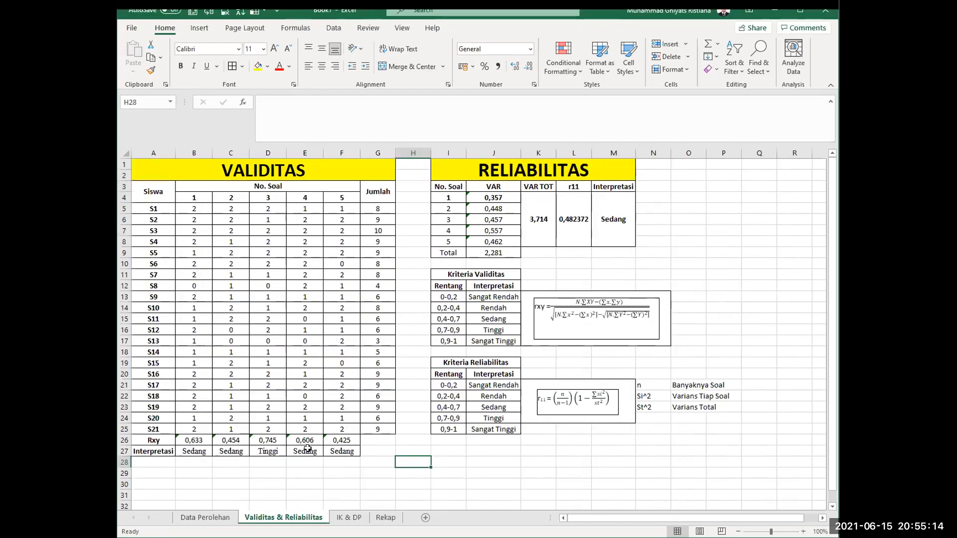
{"action": "left_click", "coordinate": [385, 518]}
{"action": "type", "text": "Sedang"}
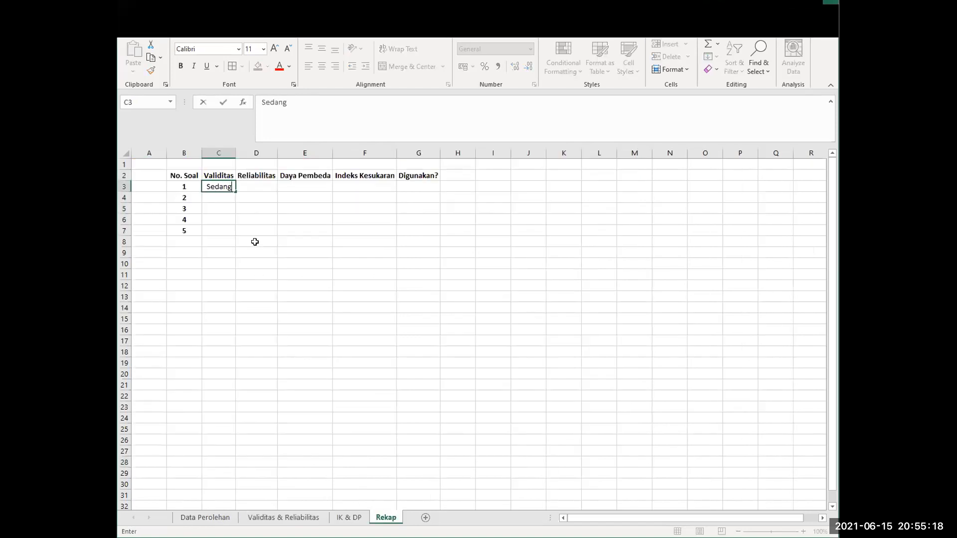
{"action": "key", "text": "Return"}
{"action": "type", "text": "Sedang"}
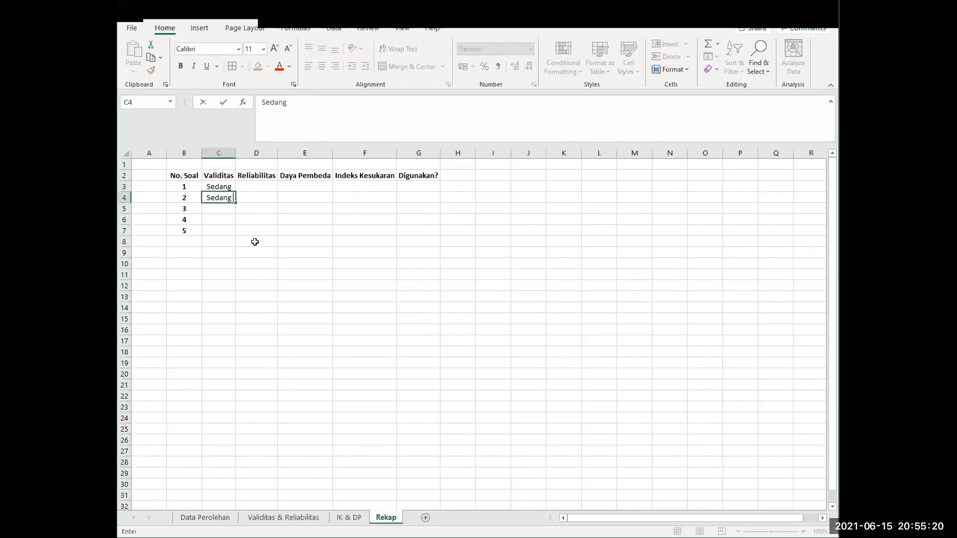
{"action": "key", "text": "Return"}
{"action": "type", "text": "Tinggi"}
{"action": "key", "text": "Return"}
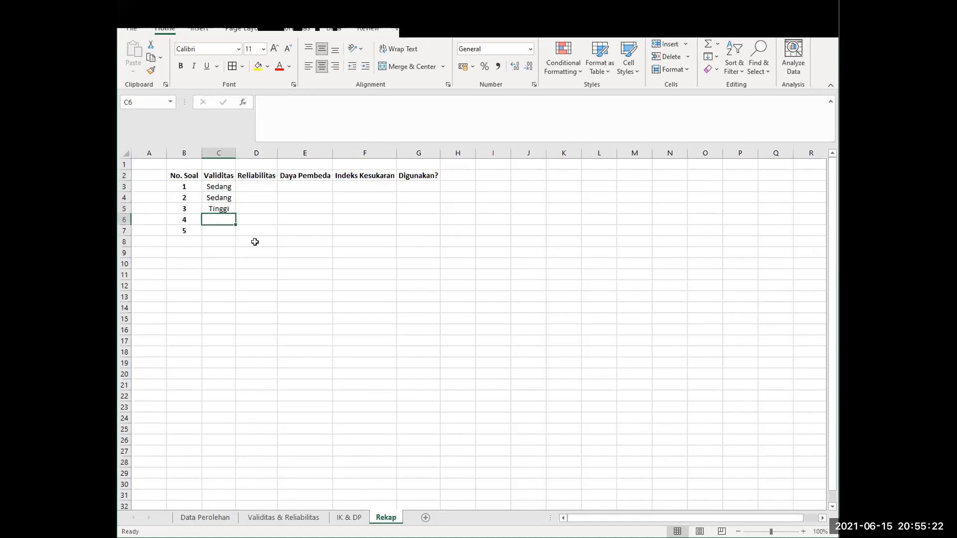
{"action": "type", "text": "Sedang"}
{"action": "key", "text": "Return"}
{"action": "type", "text": "Sedang"}
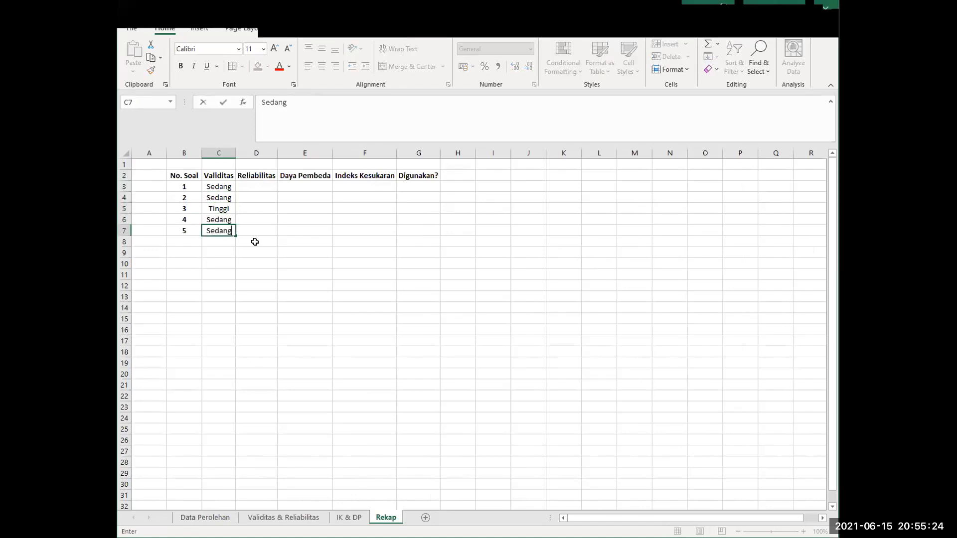
Check the reliability interpretation in Validitas & Reliabilitas, then merge and centre D3:D7 in Rekap and enter Sedang.
{"action": "left_click", "coordinate": [255, 242]}
{"action": "key", "text": "Up"}
{"action": "key", "text": "Up"}
{"action": "key", "text": "Up"}
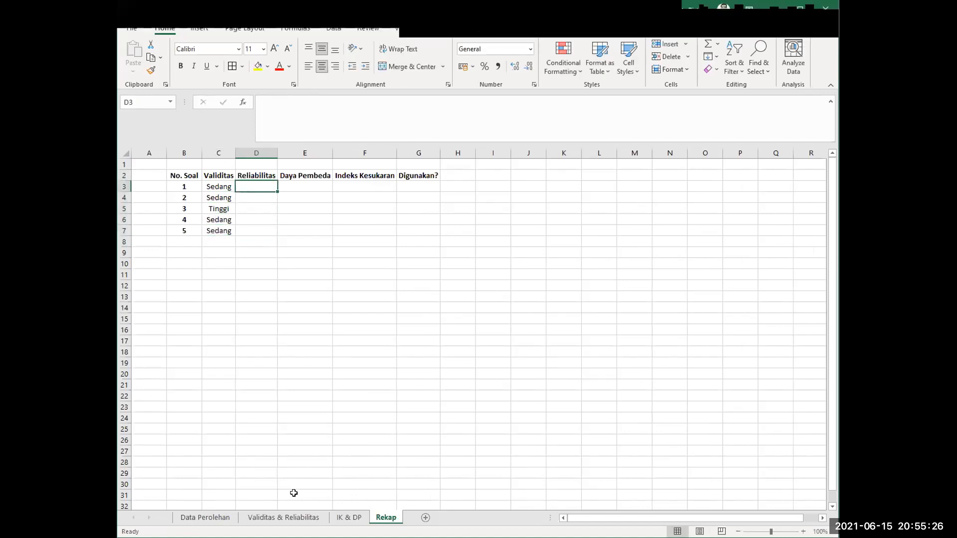
{"action": "left_click", "coordinate": [308, 518]}
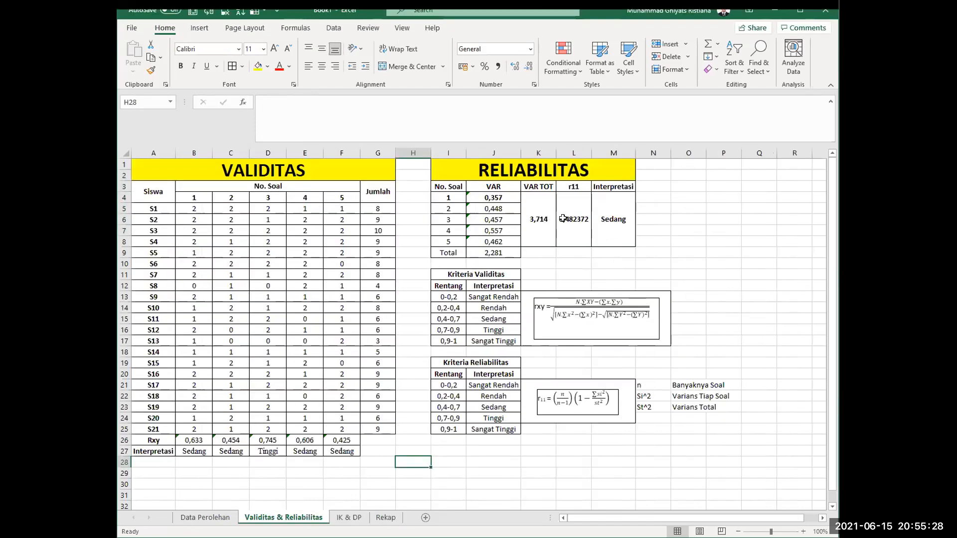
{"action": "left_click", "coordinate": [385, 518]}
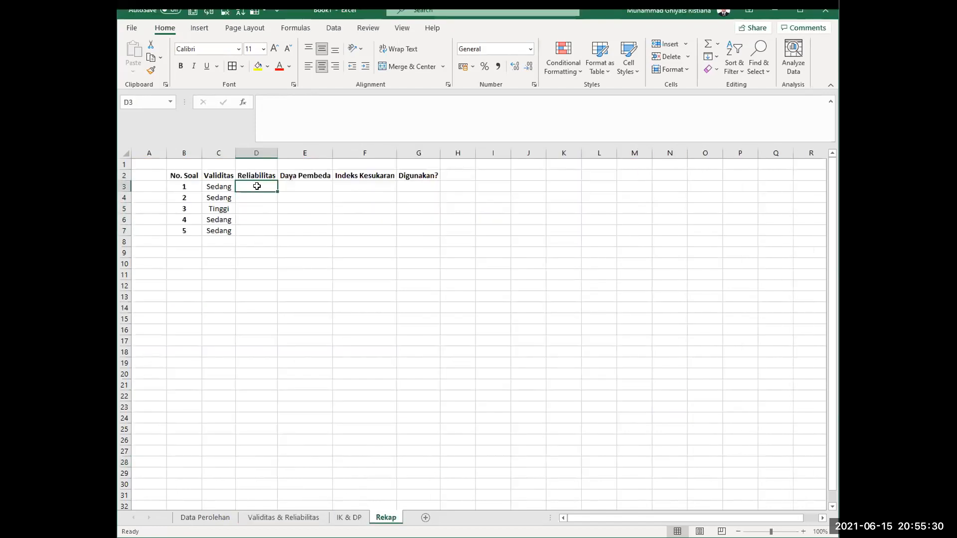
{"action": "left_click_drag", "start_coordinate": [259, 186], "coordinate": [256, 225]}
{"action": "left_click", "coordinate": [393, 66]}
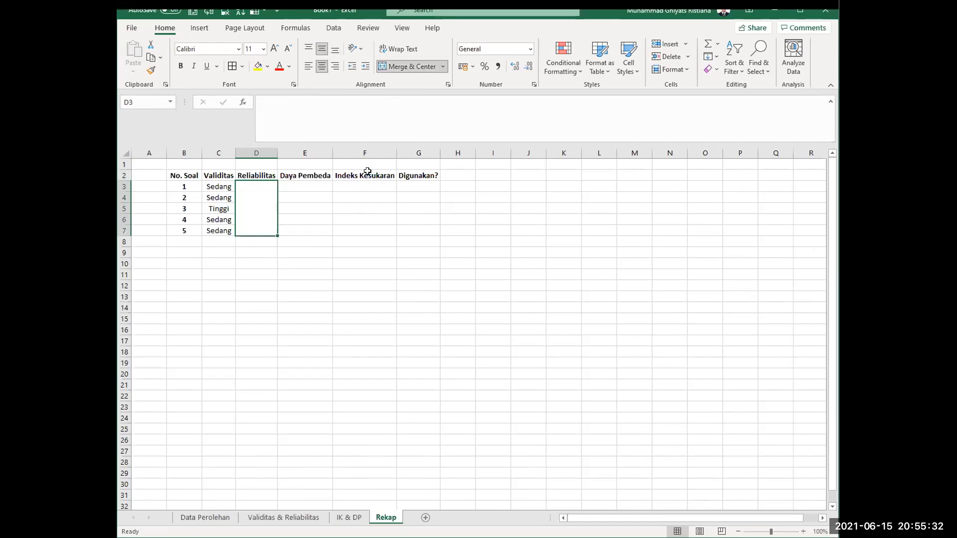
{"action": "type", "text": "Sedang"}
{"action": "key", "text": "Return"}
Fill the Daya Pembeda column E3:E7 with Baik, Cukup, Baik, Baik and Baik, following the IK & DP sheet.
{"action": "key", "text": "Up"}
{"action": "key", "text": "Up"}
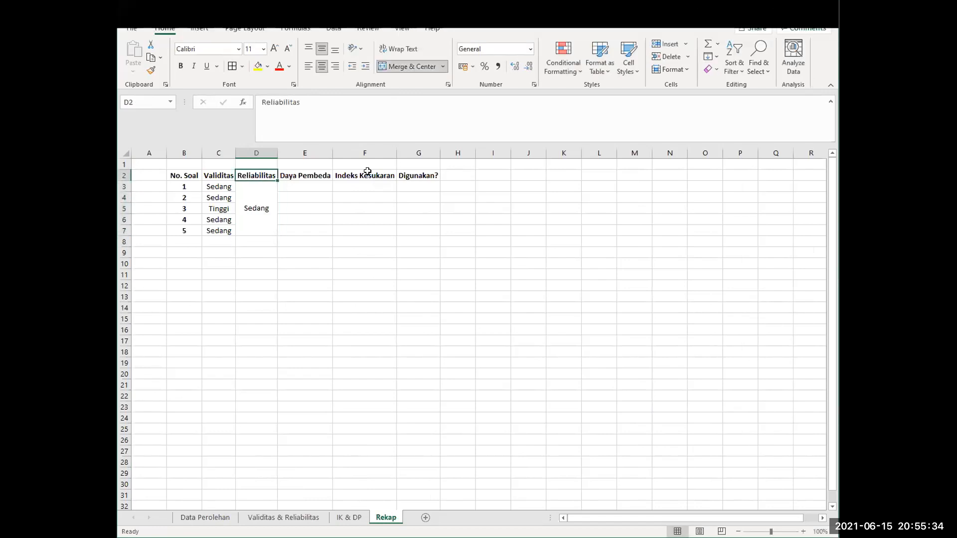
{"action": "key", "text": "Right"}
{"action": "key", "text": "Down"}
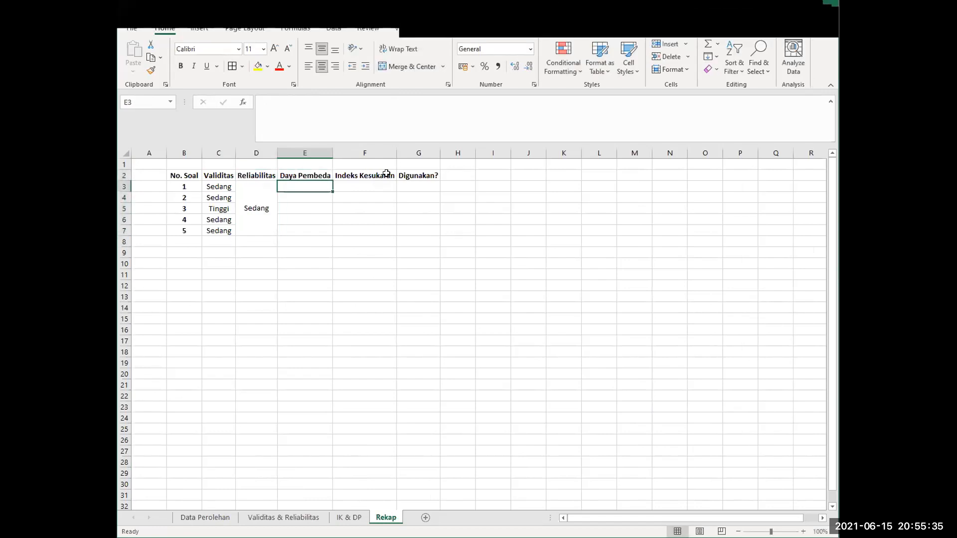
{"action": "left_click", "coordinate": [349, 517]}
{"action": "left_click", "coordinate": [387, 518]}
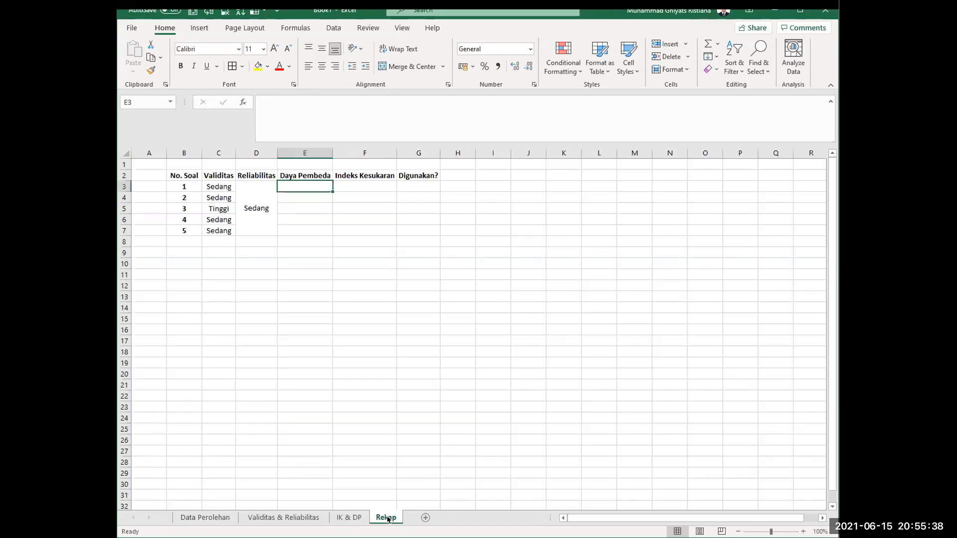
{"action": "type", "text": "Baik"}
{"action": "key", "text": "Return"}
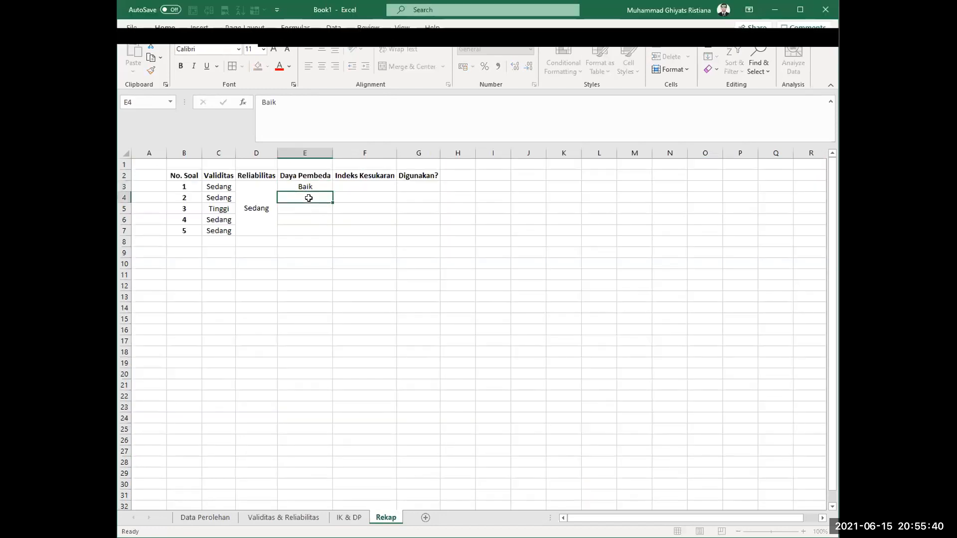
{"action": "type", "text": "Cukup"}
{"action": "key", "text": "Return"}
{"action": "type", "text": "Baik"}
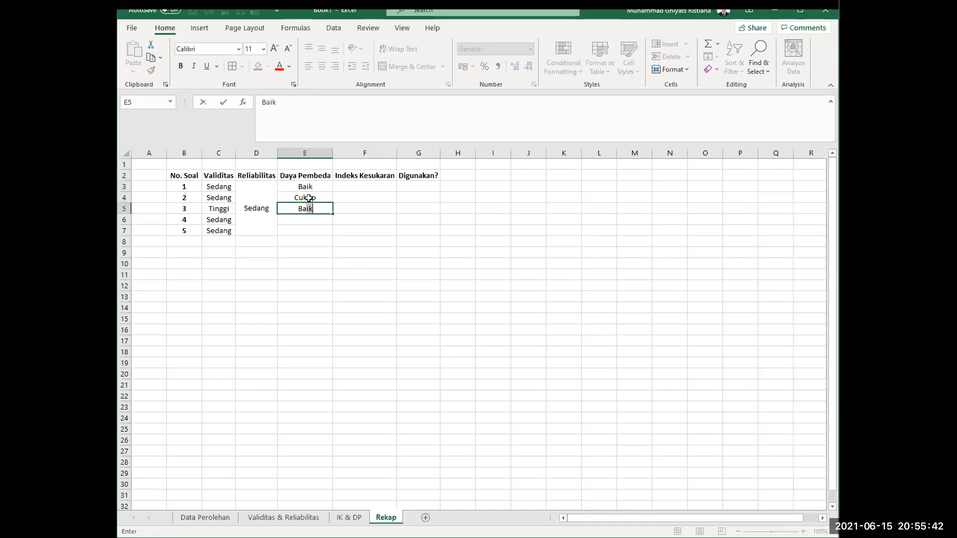
{"action": "key", "text": "Return"}
{"action": "type", "text": "Ba"}
{"action": "key", "text": "Return"}
{"action": "type", "text": "Ba"}
{"action": "key", "text": "Return"}
Fill the Indeks Kesukaran column F3:F7 with Mudah, Mudah, Sedang, Mudah and Mudah, following the IK & DP sheet.
{"action": "key", "text": "Right"}
{"action": "key", "text": "Up"}
{"action": "key", "text": "Up"}
{"action": "key", "text": "Up"}
{"action": "key", "text": "Up"}
{"action": "key", "text": "Up"}
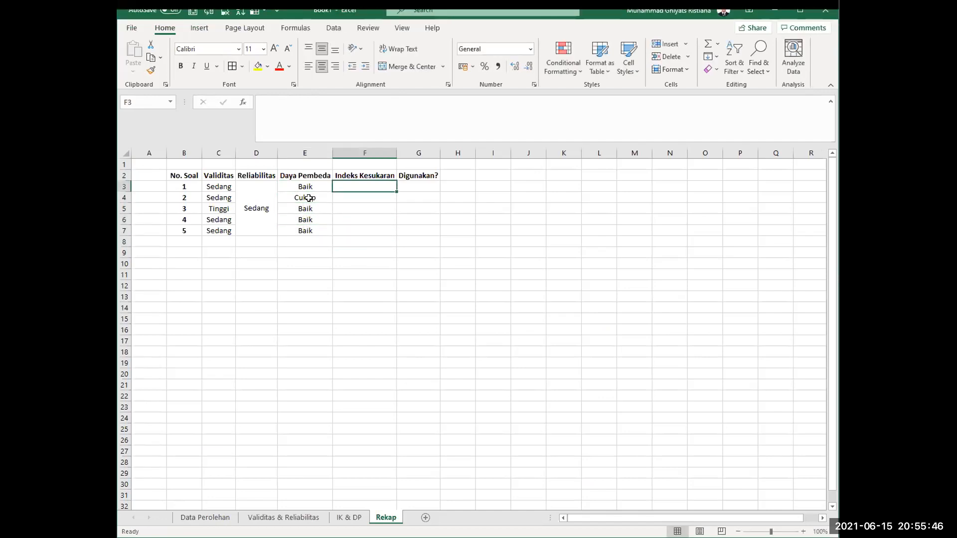
{"action": "key", "text": "ctrl+Page_Up"}
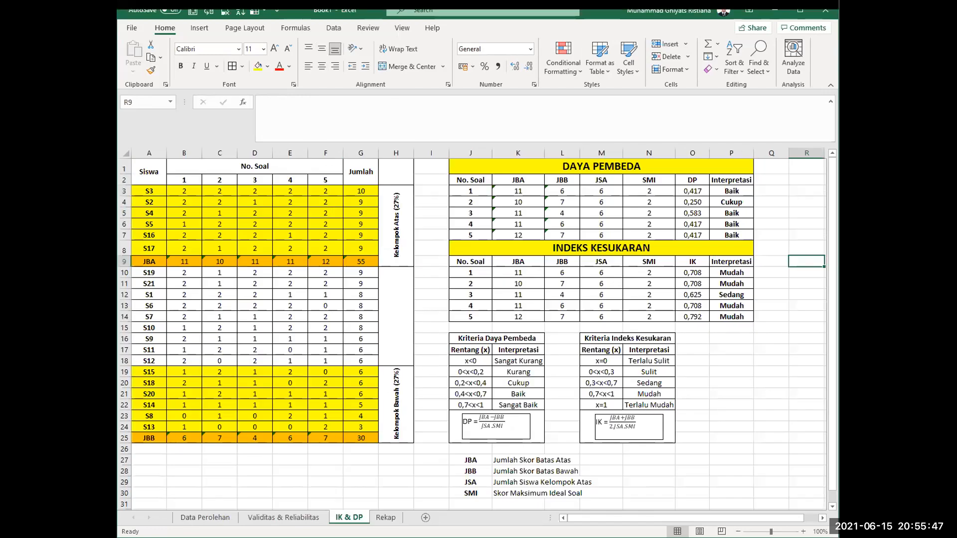
{"action": "left_click", "coordinate": [386, 517]}
{"action": "type", "text": "Mudah"}
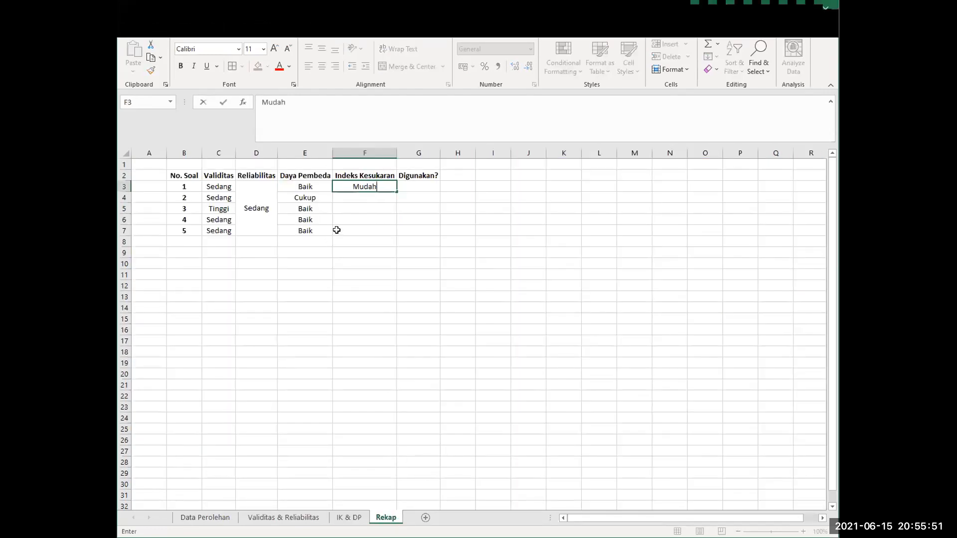
{"action": "key", "text": "Return"}
{"action": "type", "text": "Mudah"}
{"action": "key", "text": "Return"}
{"action": "type", "text": "Sedang"}
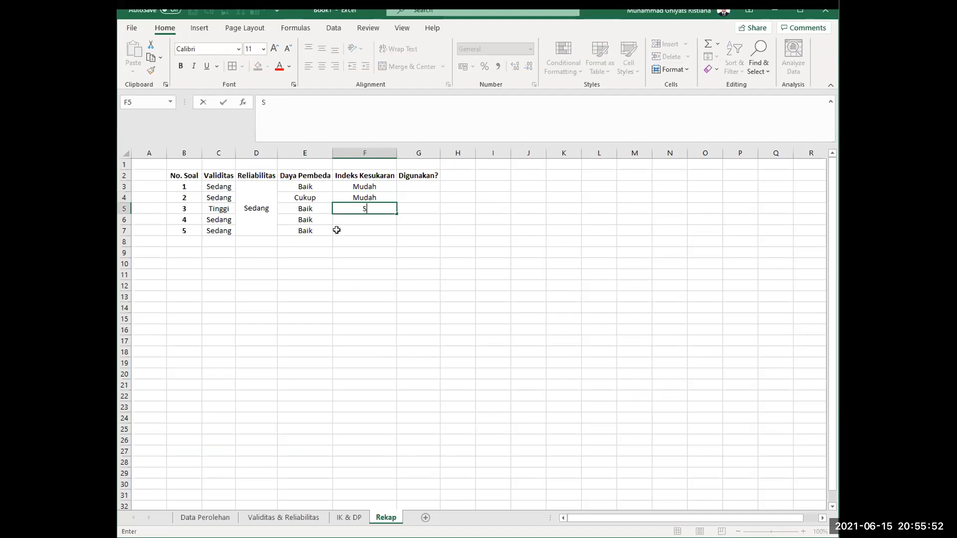
{"action": "key", "text": "Return"}
{"action": "type", "text": "M"}
{"action": "key", "text": "Return"}
{"action": "type", "text": "M"}
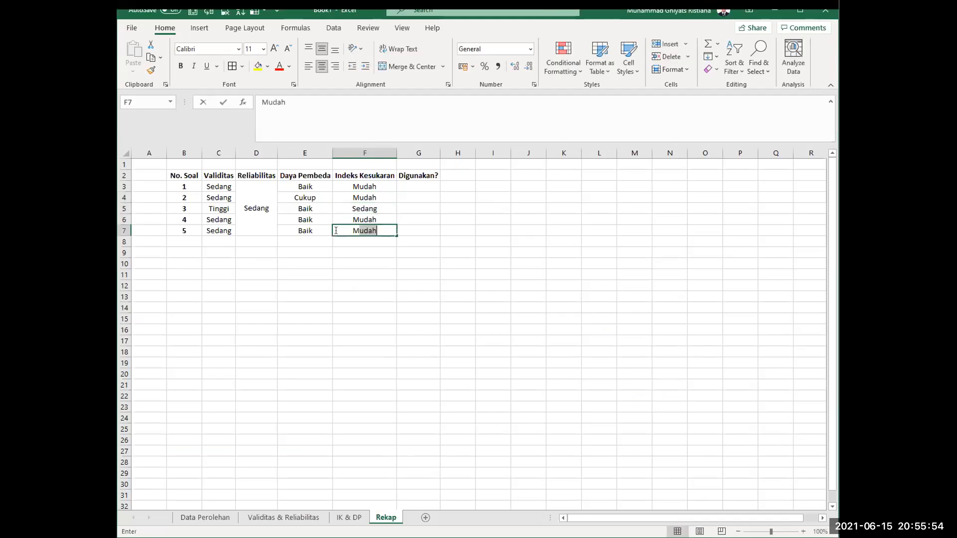
{"action": "key", "text": "Return"}
Enter Digunakan in G3 and fill it down through G7.
{"action": "key", "text": "Right"}
{"action": "key", "text": "Up"}
{"action": "key", "text": "Up"}
{"action": "key", "text": "Up"}
{"action": "key", "text": "Up"}
{"action": "key", "text": "Up"}
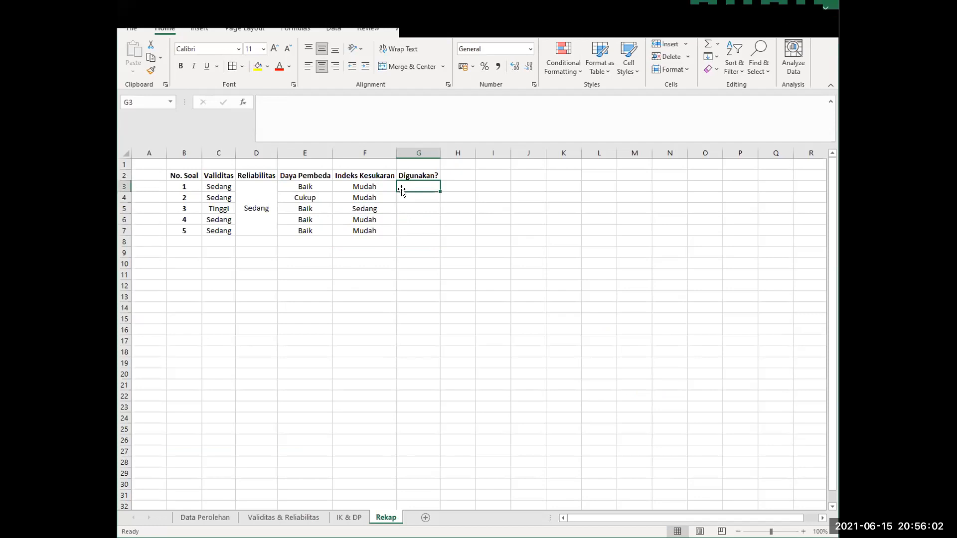
{"action": "type", "text": "Digunakan"}
{"action": "key", "text": "Left"}
{"action": "key", "text": "ctrl+Down"}
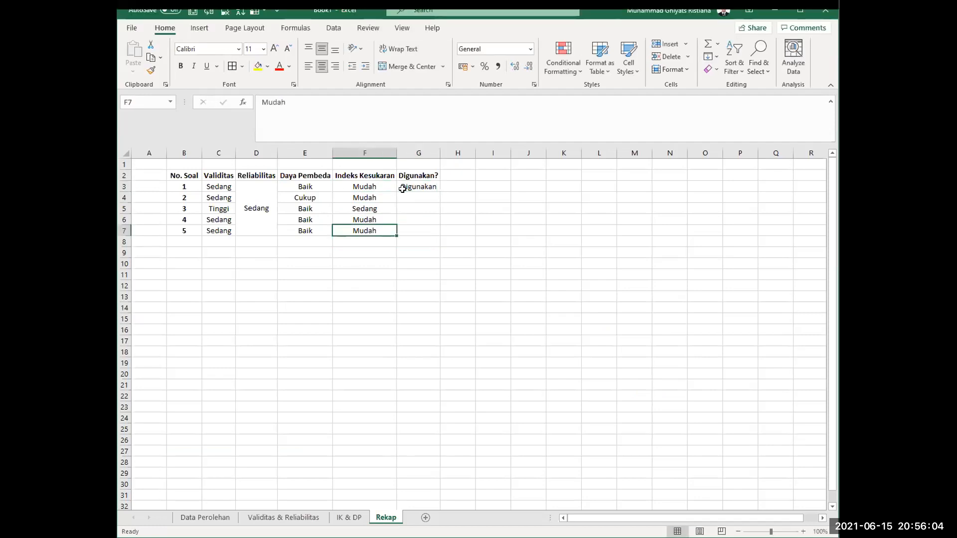
{"action": "key", "text": "Right"}
{"action": "key", "text": "ctrl+shift+Up"}
{"action": "key", "text": "ctrl+d"}
{"action": "key", "text": "Down"}
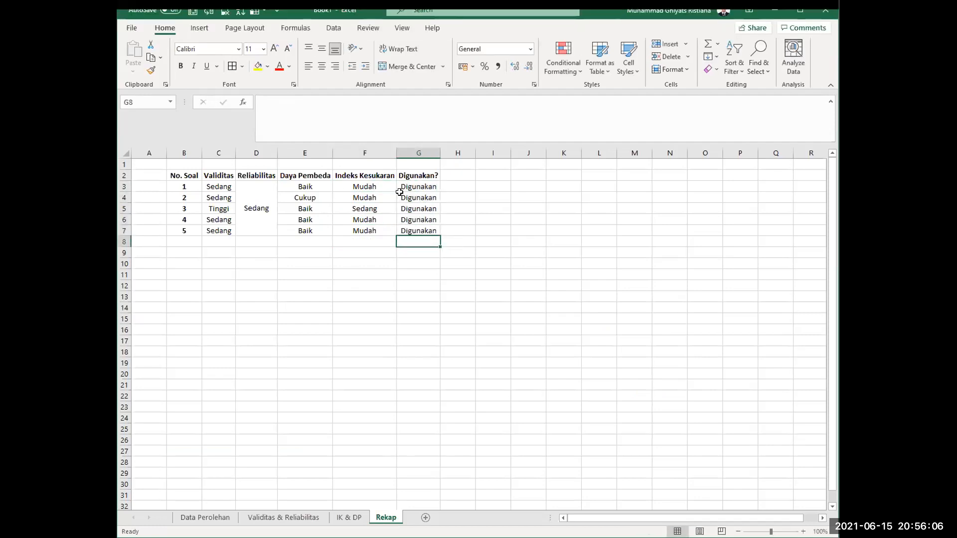
Apply all borders to the recap table B2:G7.
{"action": "key", "text": "Up"}
{"action": "key", "text": "Right"}
{"action": "key", "text": "Right"}
{"action": "left_click_drag", "start_coordinate": [178, 177], "coordinate": [419, 231]}
{"action": "left_click", "coordinate": [237, 65]}
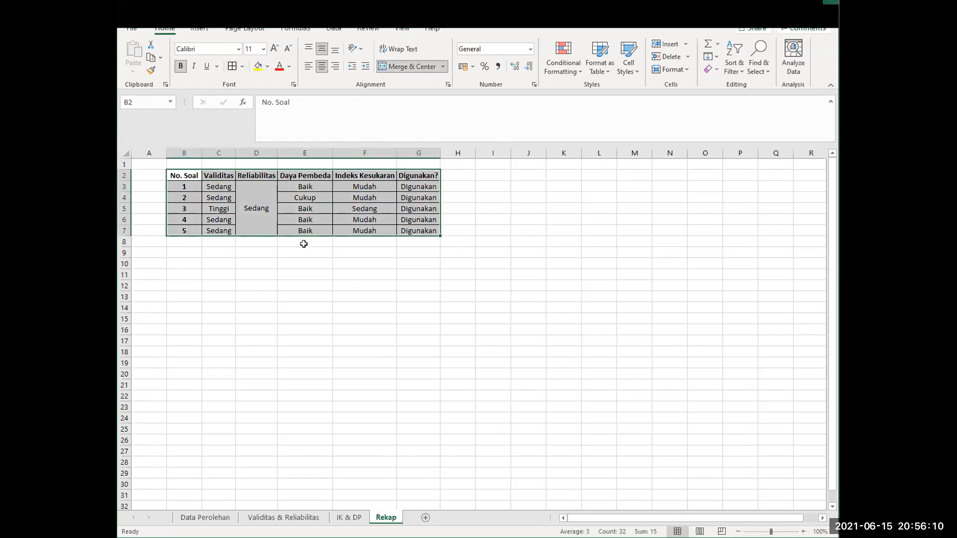
{"action": "left_click", "coordinate": [303, 241]}
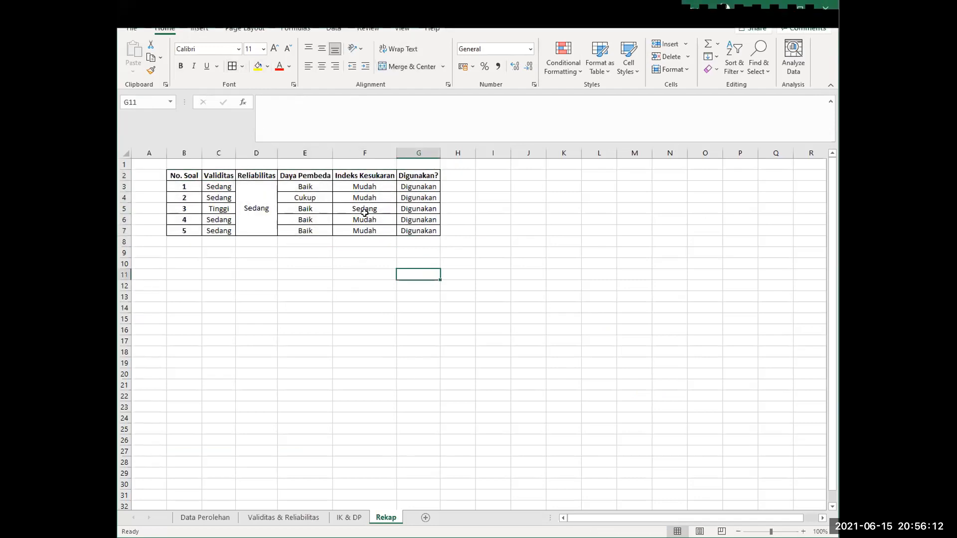
Review the recap table's interpretations and usage decisions against the IK & DP and Validitas & Reliabilitas sheets.
{"action": "left_click", "coordinate": [279, 218]}
{"action": "left_click", "coordinate": [248, 216]}
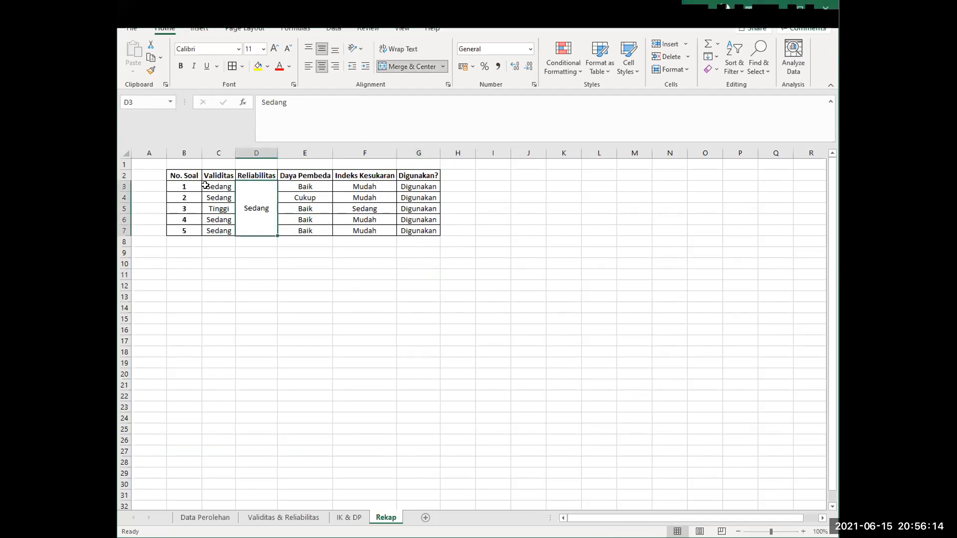
{"action": "left_click", "coordinate": [181, 186]}
{"action": "left_click", "coordinate": [222, 186]}
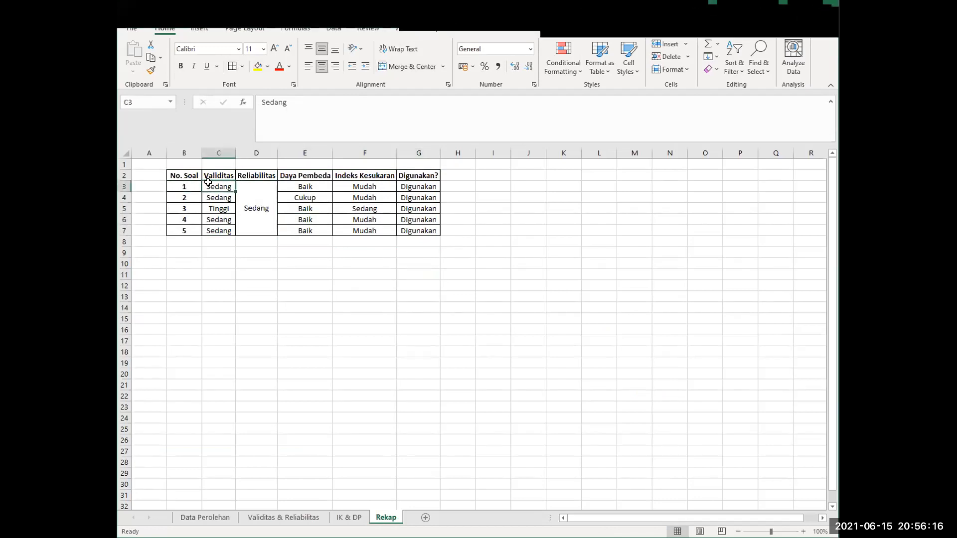
{"action": "left_click", "coordinate": [191, 186]}
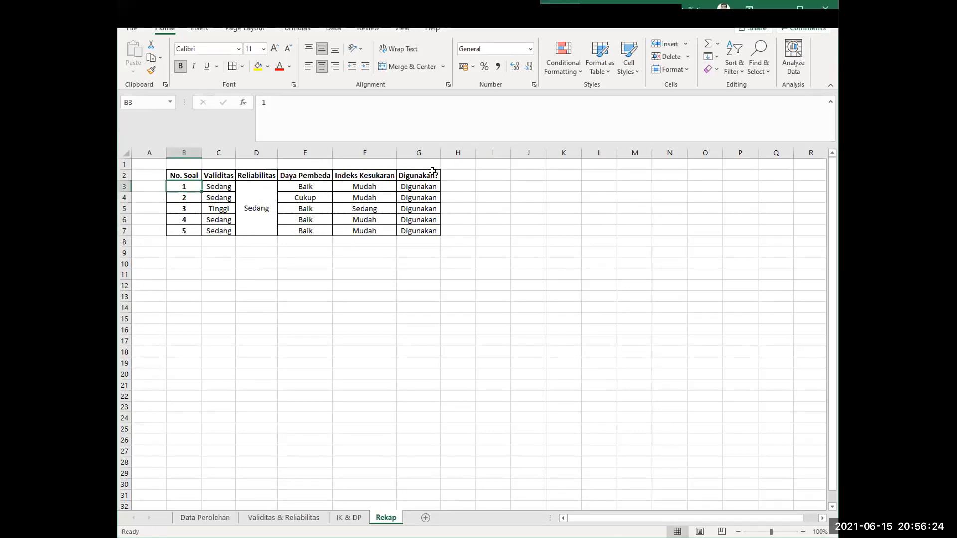
{"action": "left_click", "coordinate": [427, 189]}
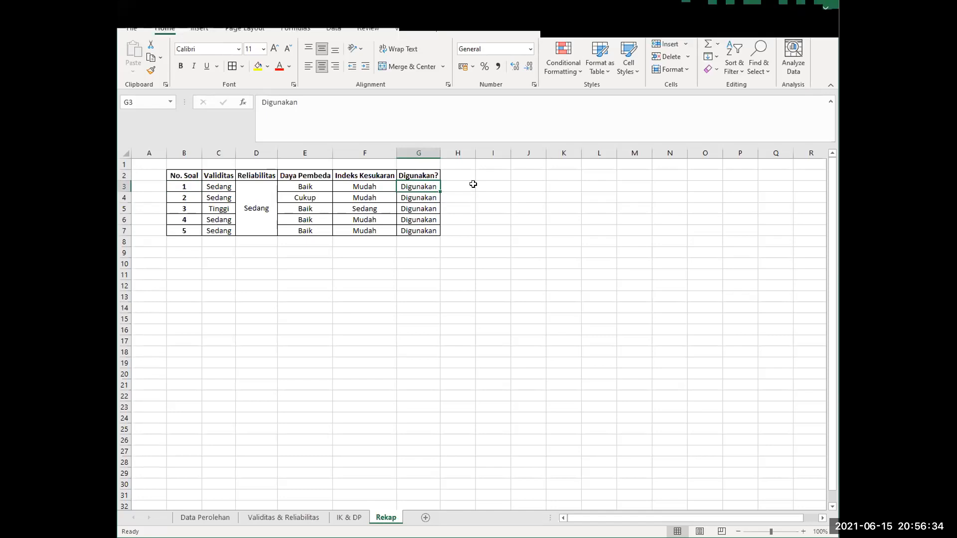
{"action": "left_click", "coordinate": [479, 264]}
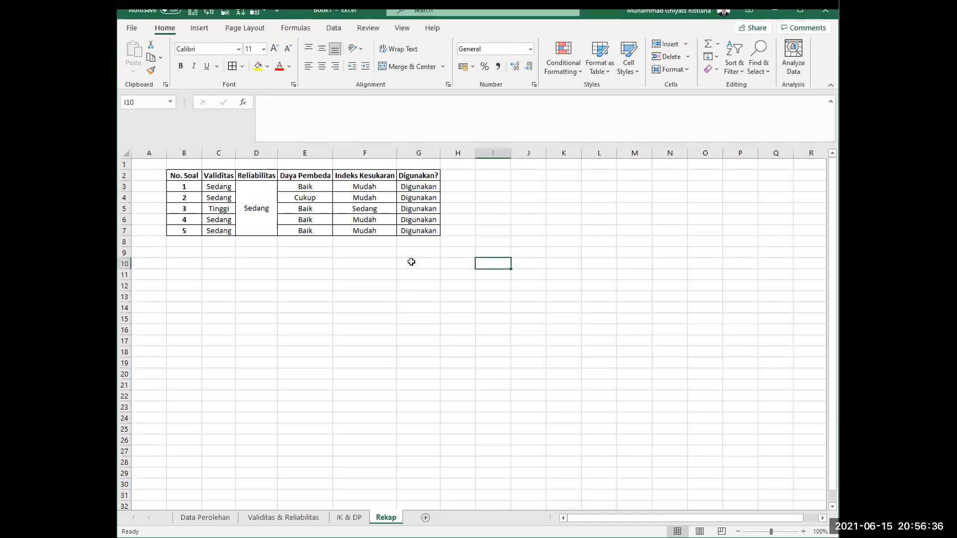
{"action": "left_click", "coordinate": [327, 249]}
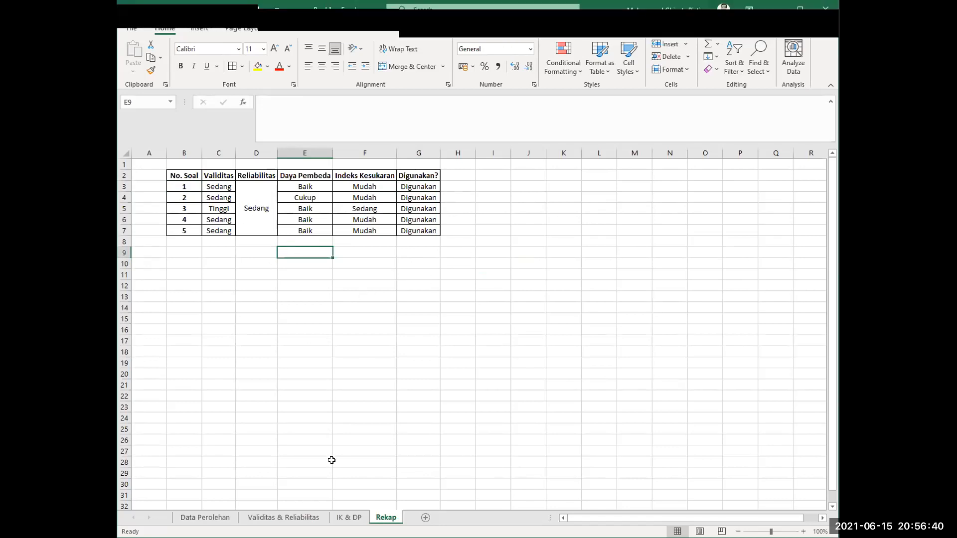
{"action": "left_click", "coordinate": [341, 519]}
{"action": "left_click", "coordinate": [282, 519]}
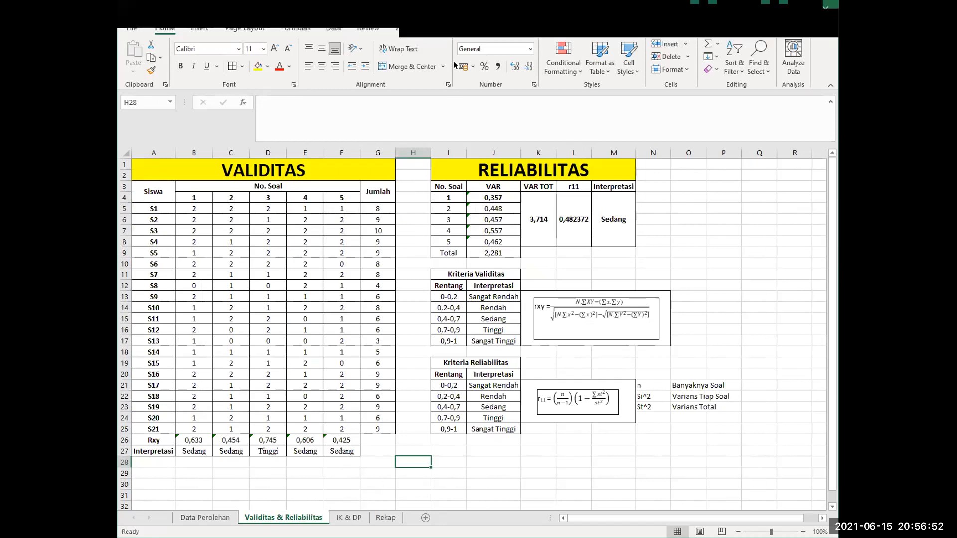
{"action": "left_click", "coordinate": [457, 24]}
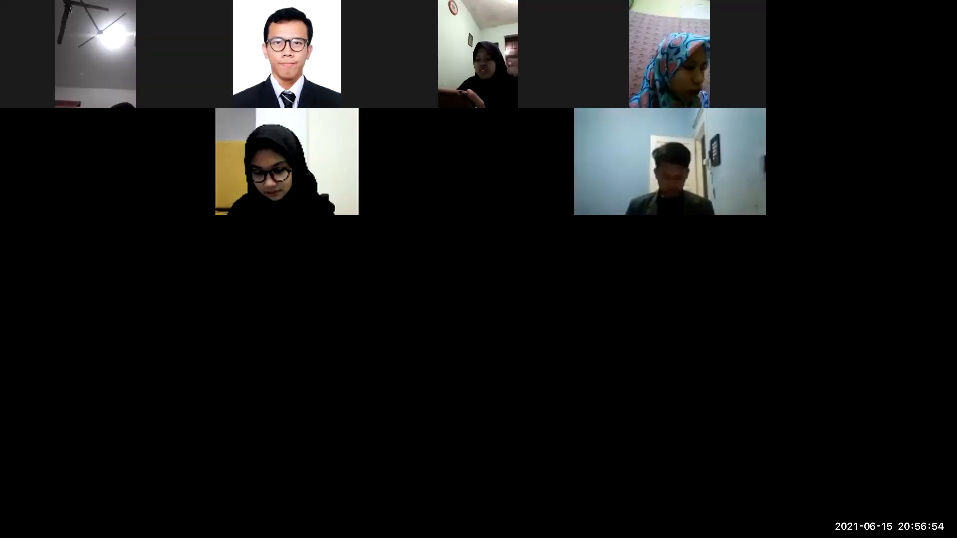